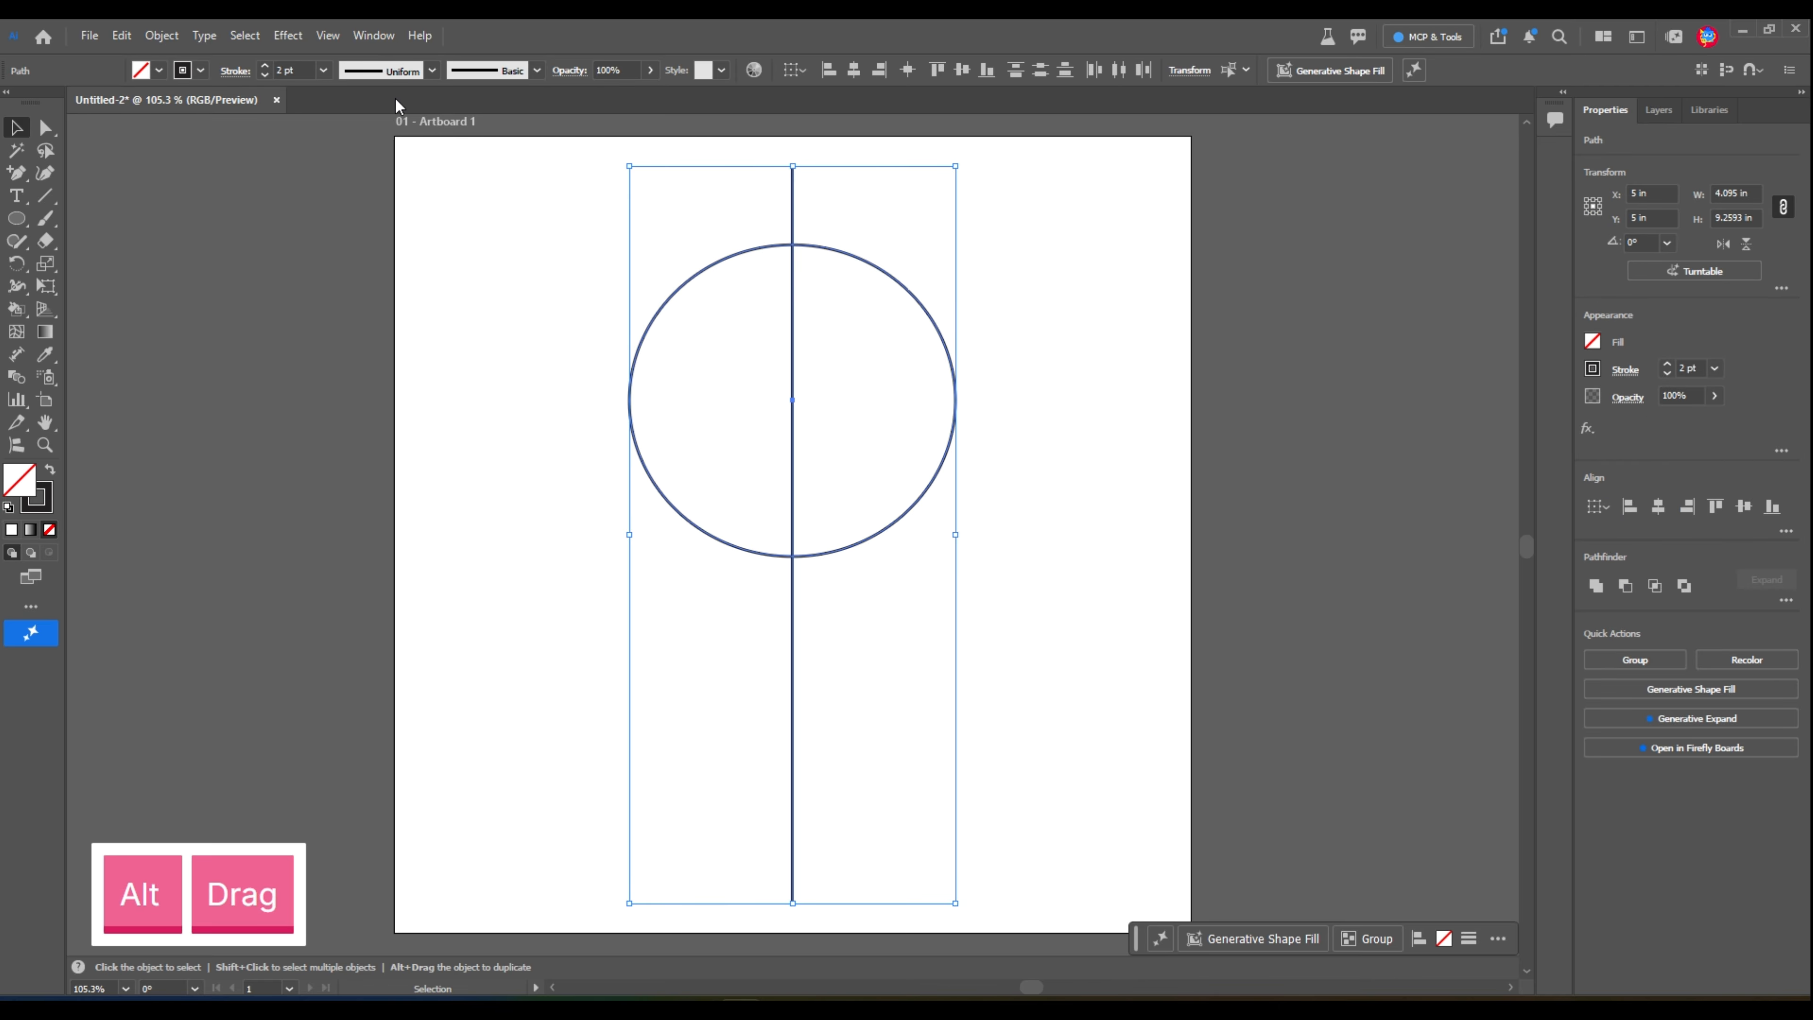
# Reduce the stroke weight of the circle and the vertical line to 0.75 pt.
pyautogui.click(272, 77)
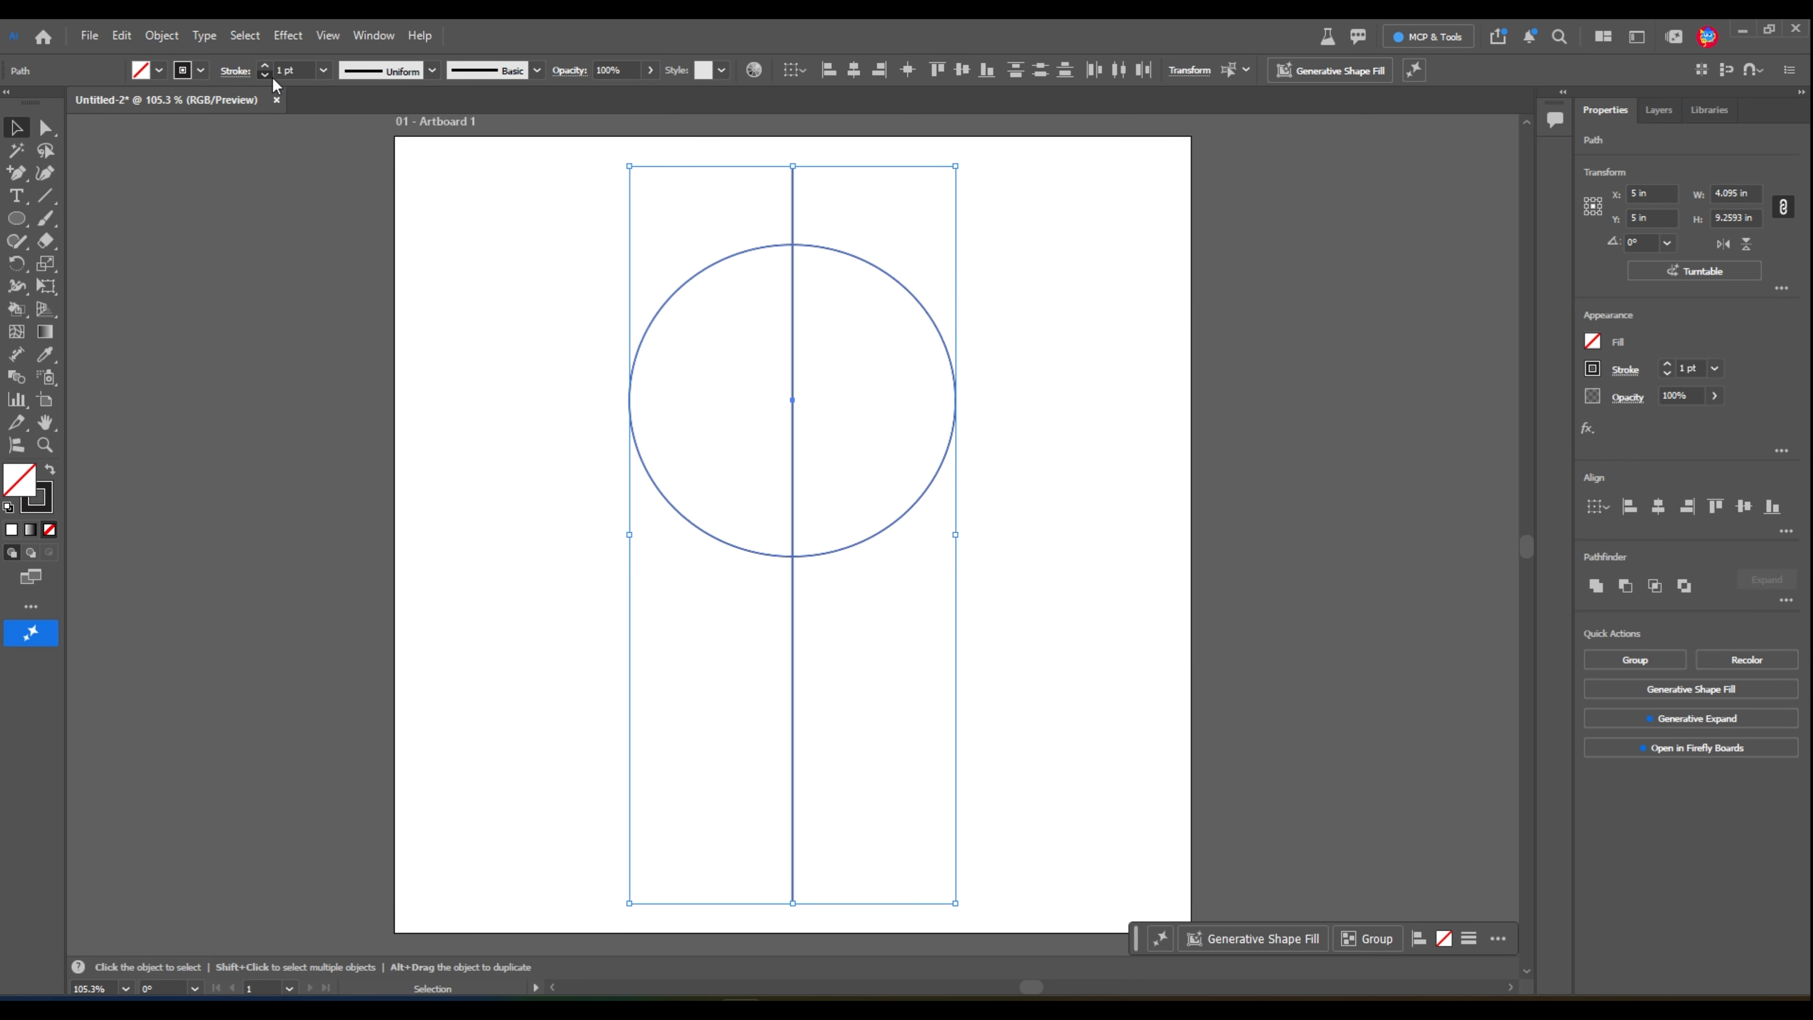
pyautogui.click(272, 76)
pyautogui.click(900, 294)
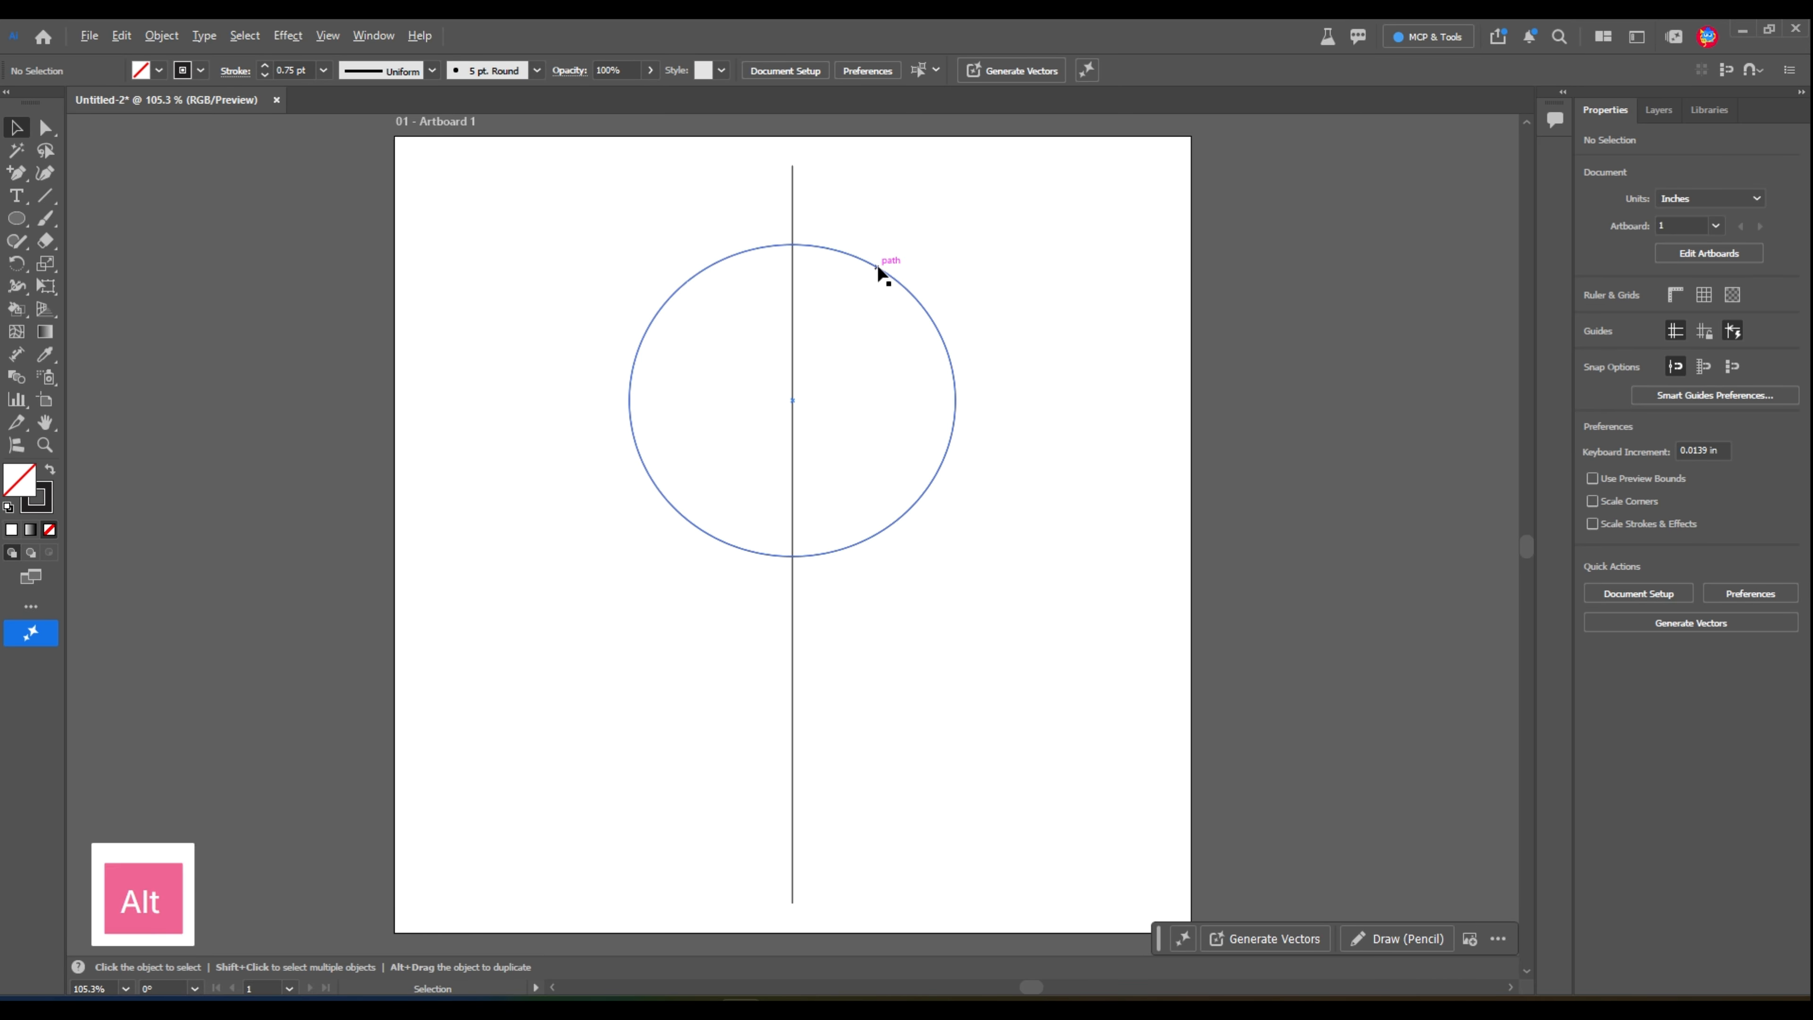
# Duplicate the circle upward along the centre line and resize the copy into an ellipse about 2.48 by 1.91 in.
pyautogui.moveTo(884, 275); pyautogui.dragTo(884, 253)
pyautogui.moveTo(965, 522); pyautogui.dragTo(886, 457)
pyautogui.moveTo(859, 317); pyautogui.dragTo(842, 255)
pyautogui.moveTo(802, 191); pyautogui.dragTo(963, 455)
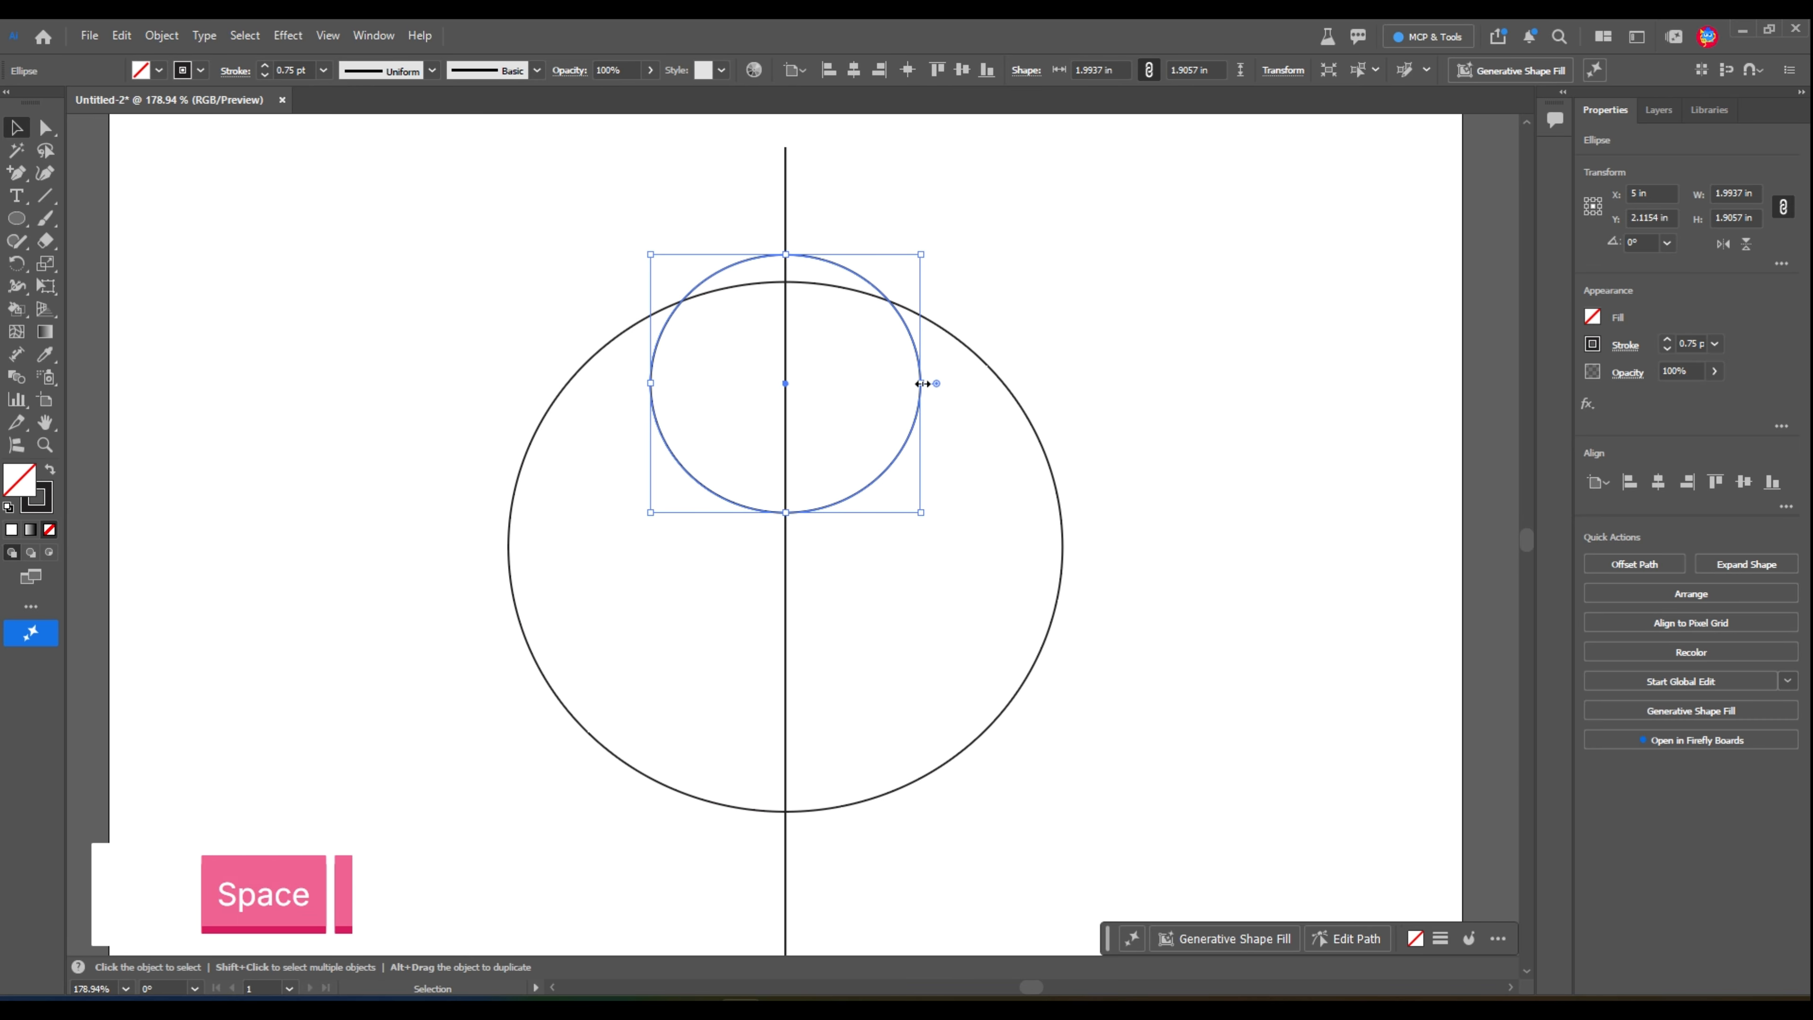
pyautogui.moveTo(926, 384); pyautogui.dragTo(975, 377)
pyautogui.press('alt')
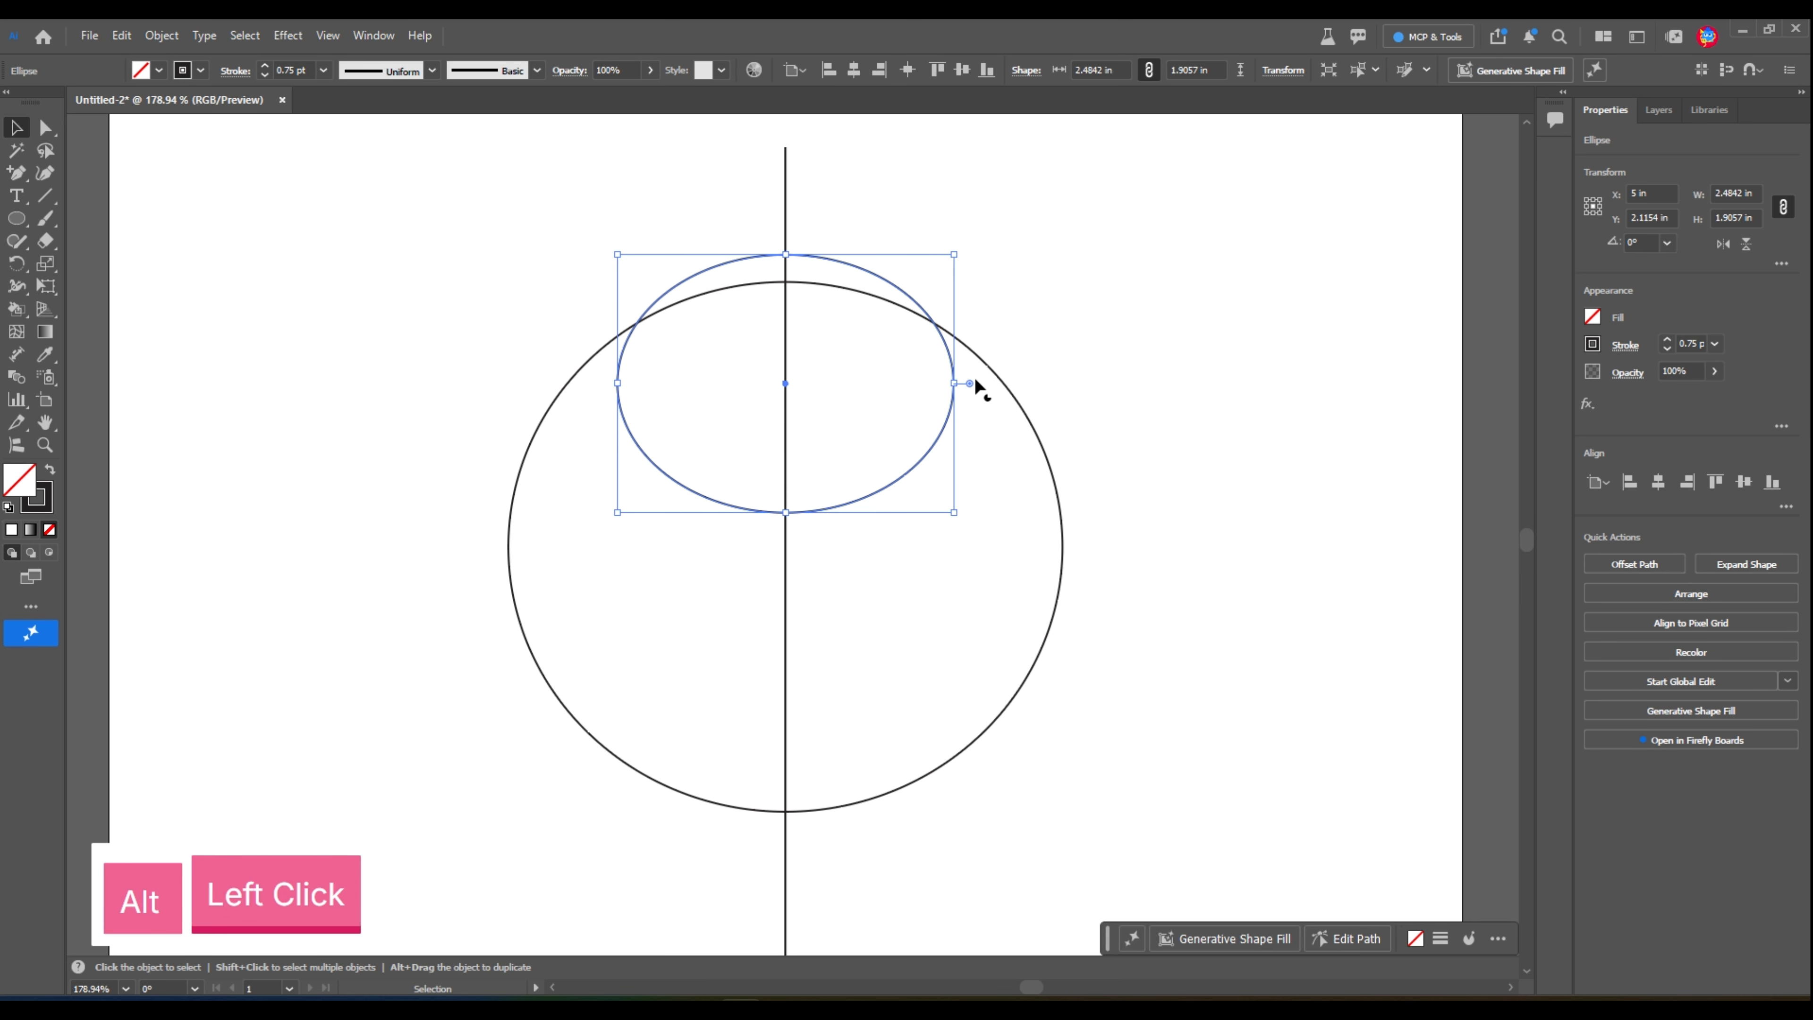
# Stack two progressively smaller copies of the ellipse above it on the centre line, the topmost about 1.34 by 1.00 in.
pyautogui.press('alt')
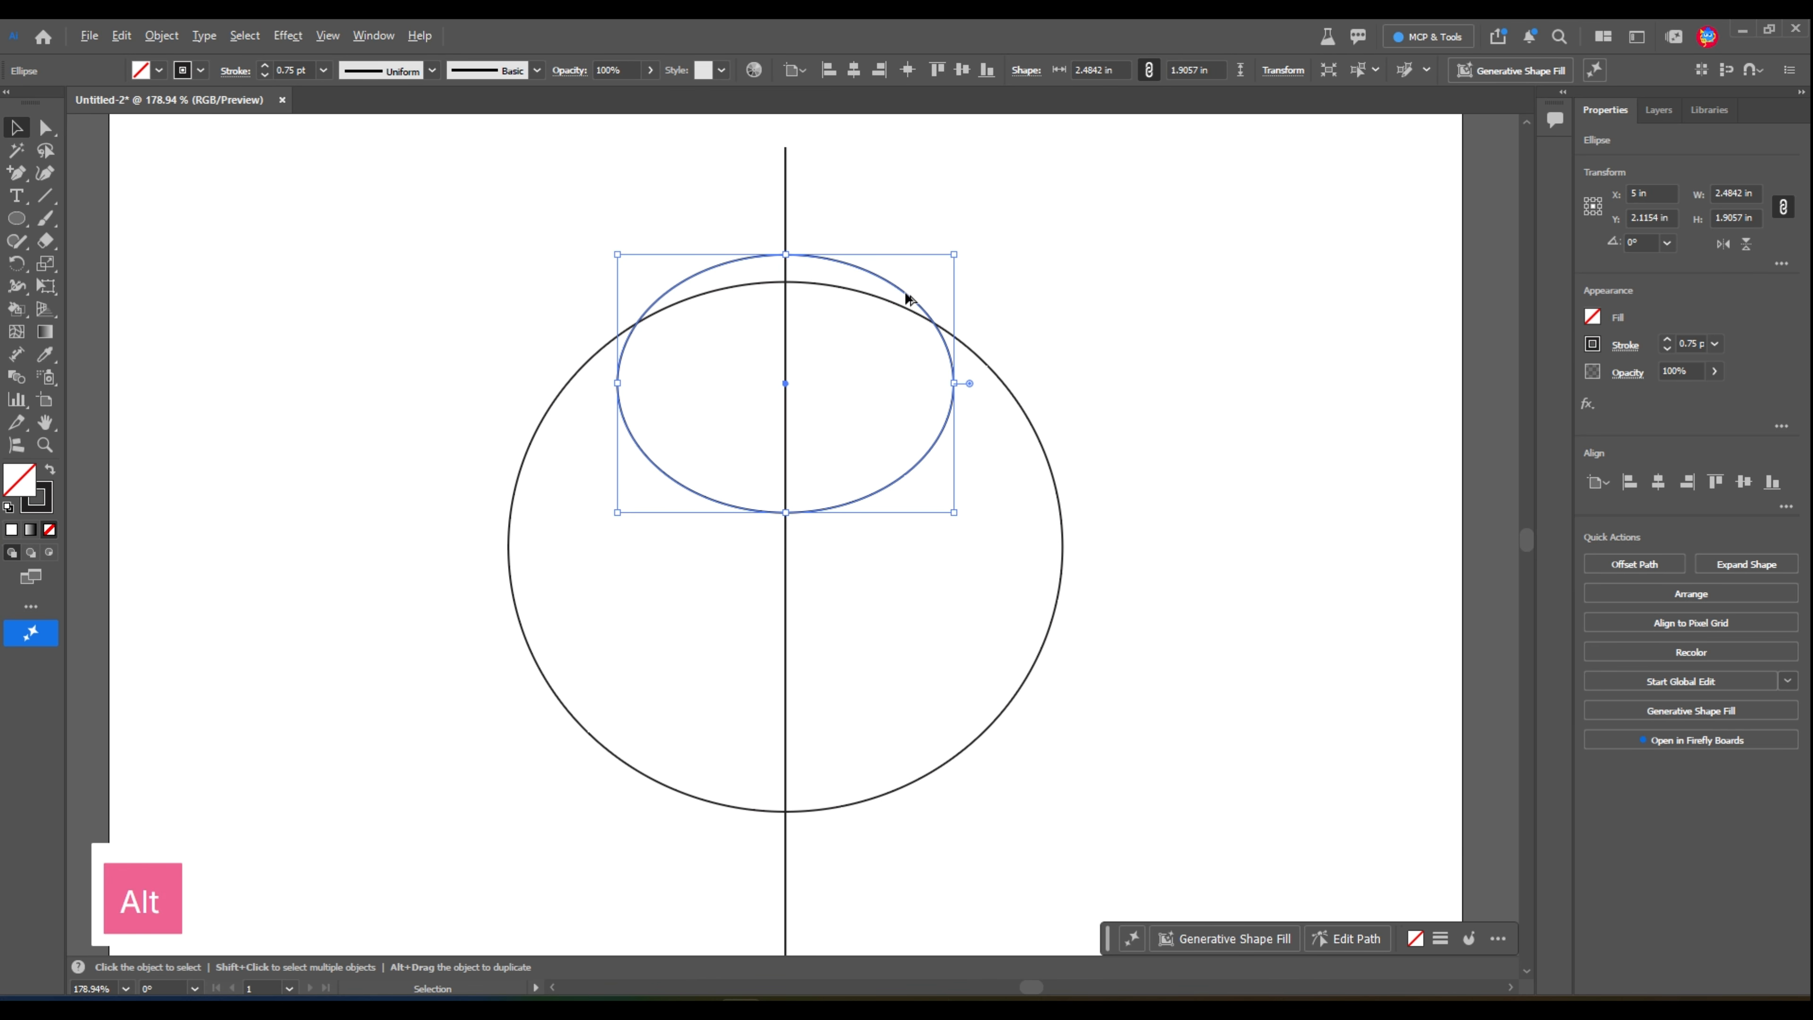
pyautogui.moveTo(907, 286); pyautogui.dragTo(905, 265)
pyautogui.press('shift')
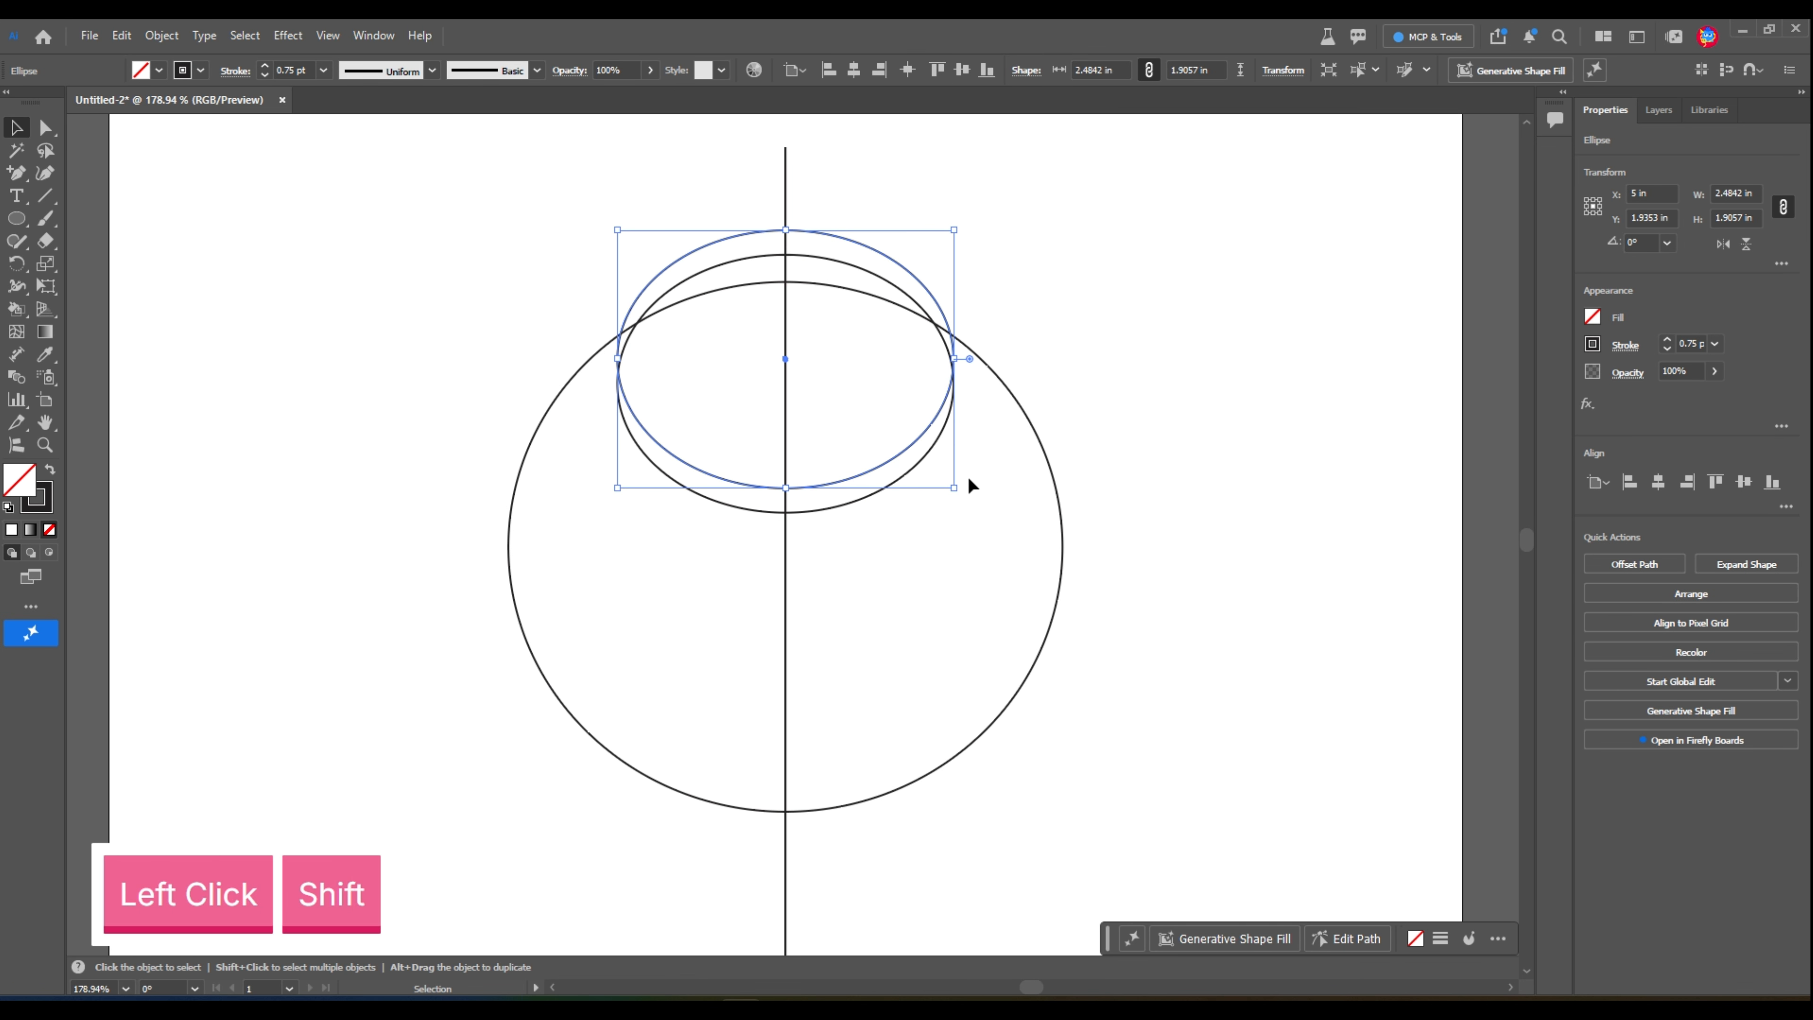
pyautogui.moveTo(954, 488); pyautogui.dragTo(939, 472)
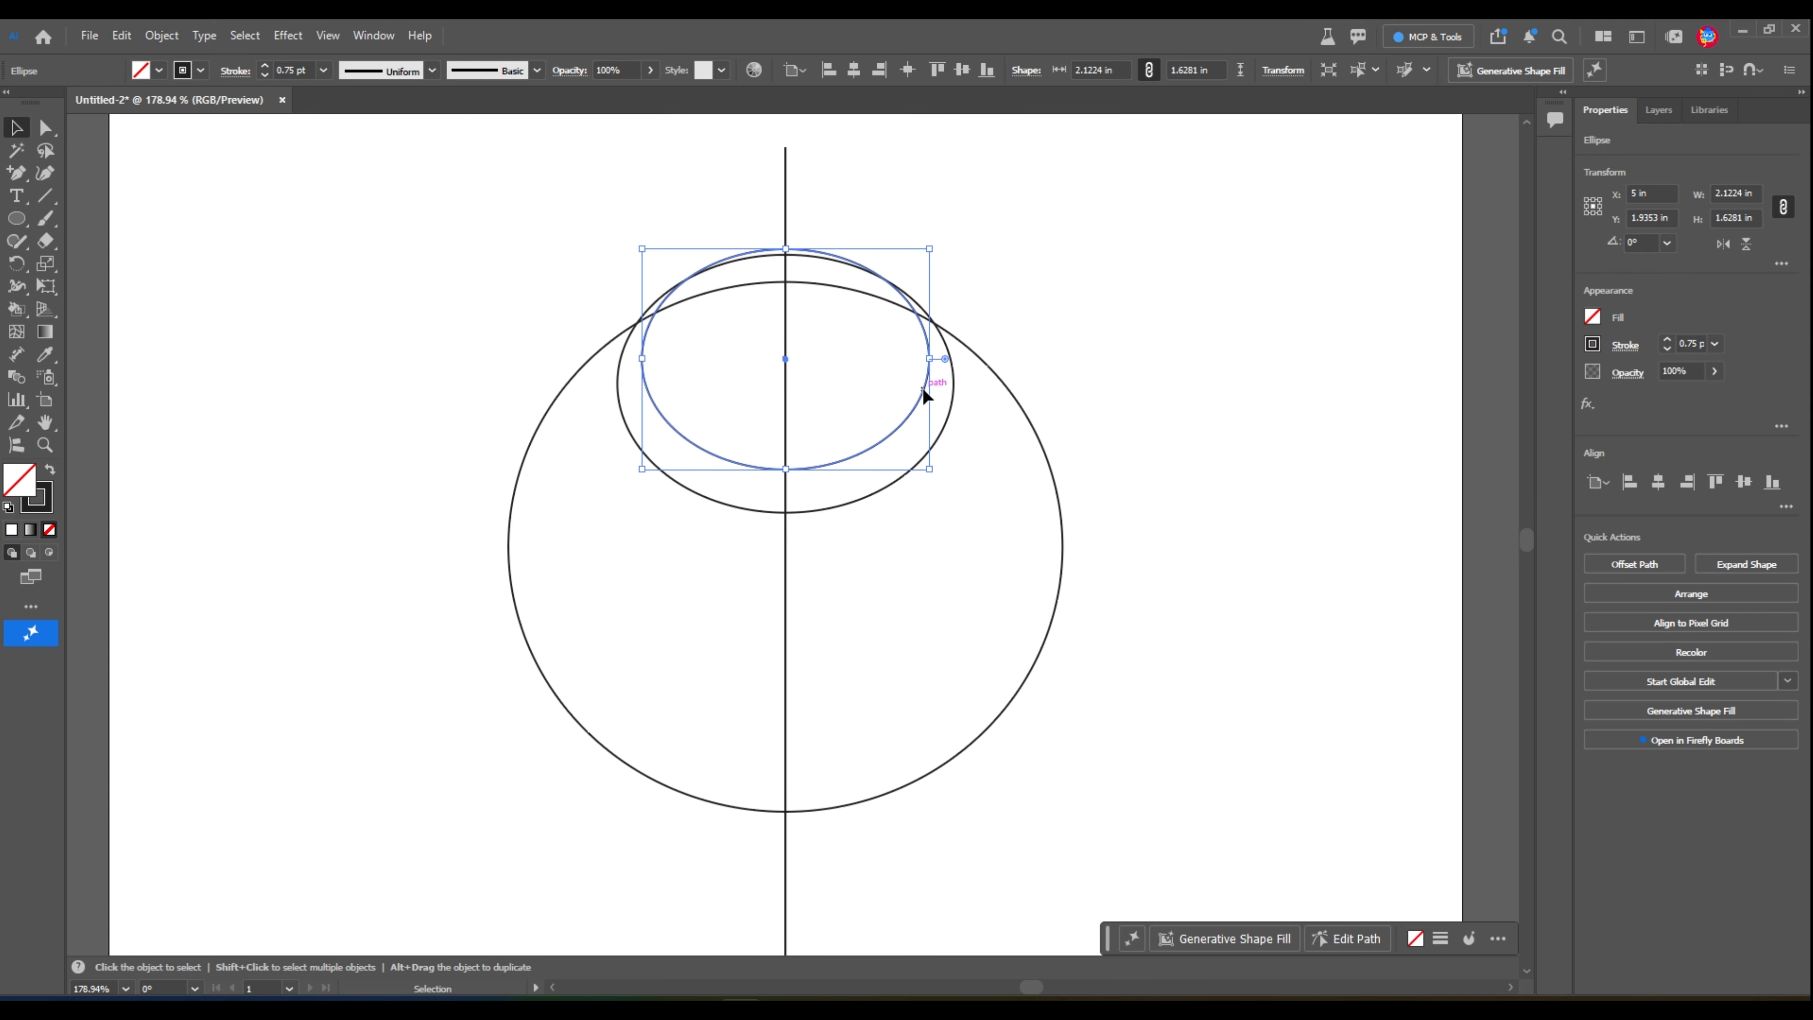
pyautogui.moveTo(922, 386); pyautogui.dragTo(921, 372)
pyautogui.moveTo(934, 456); pyautogui.dragTo(838, 333)
# Draw a Pen path with a lead-in line about 0.55 in long to the circle's lower-left edge, curving down to the centre line below it.
pyautogui.keyDown('ctrl'); pyautogui.click(822, 409); pyautogui.keyUp('ctrl')
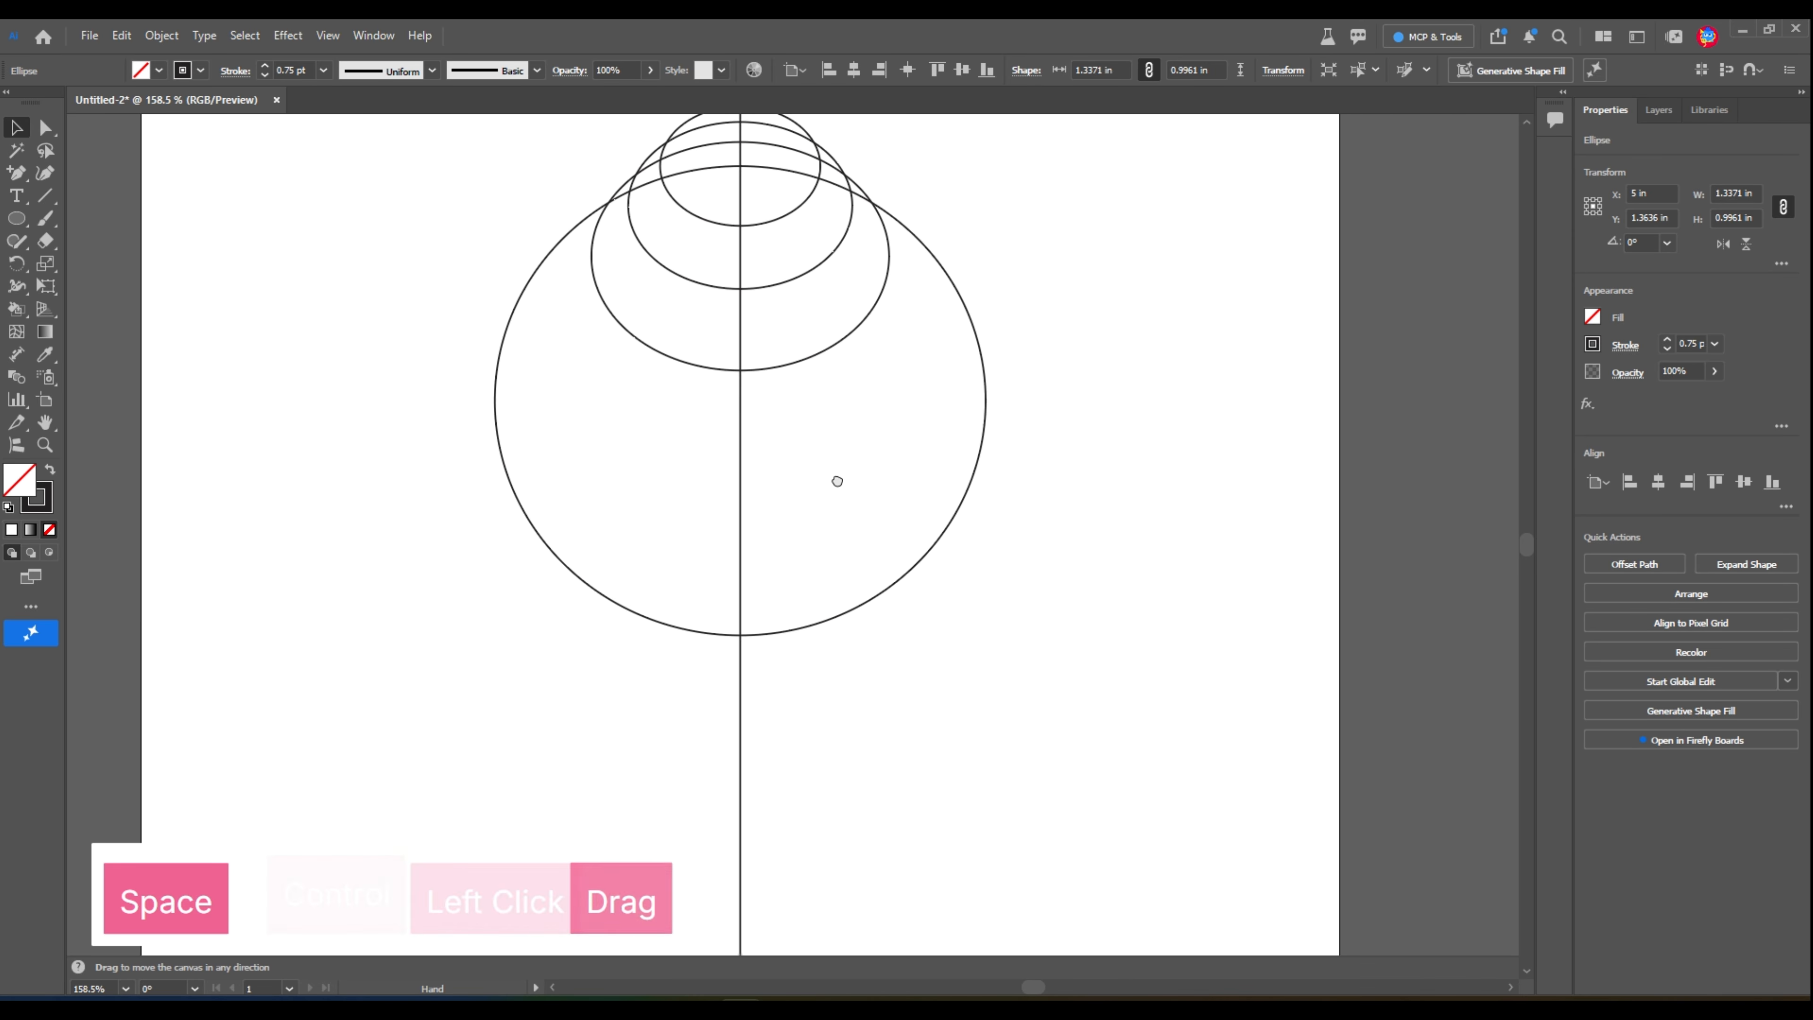
pyautogui.moveTo(838, 482); pyautogui.dragTo(789, 480)
pyautogui.moveTo(793, 500)
pyautogui.mouseDown()
pyautogui.moveTo(764, 565)
pyautogui.moveTo(778, 518)
pyautogui.mouseUp()
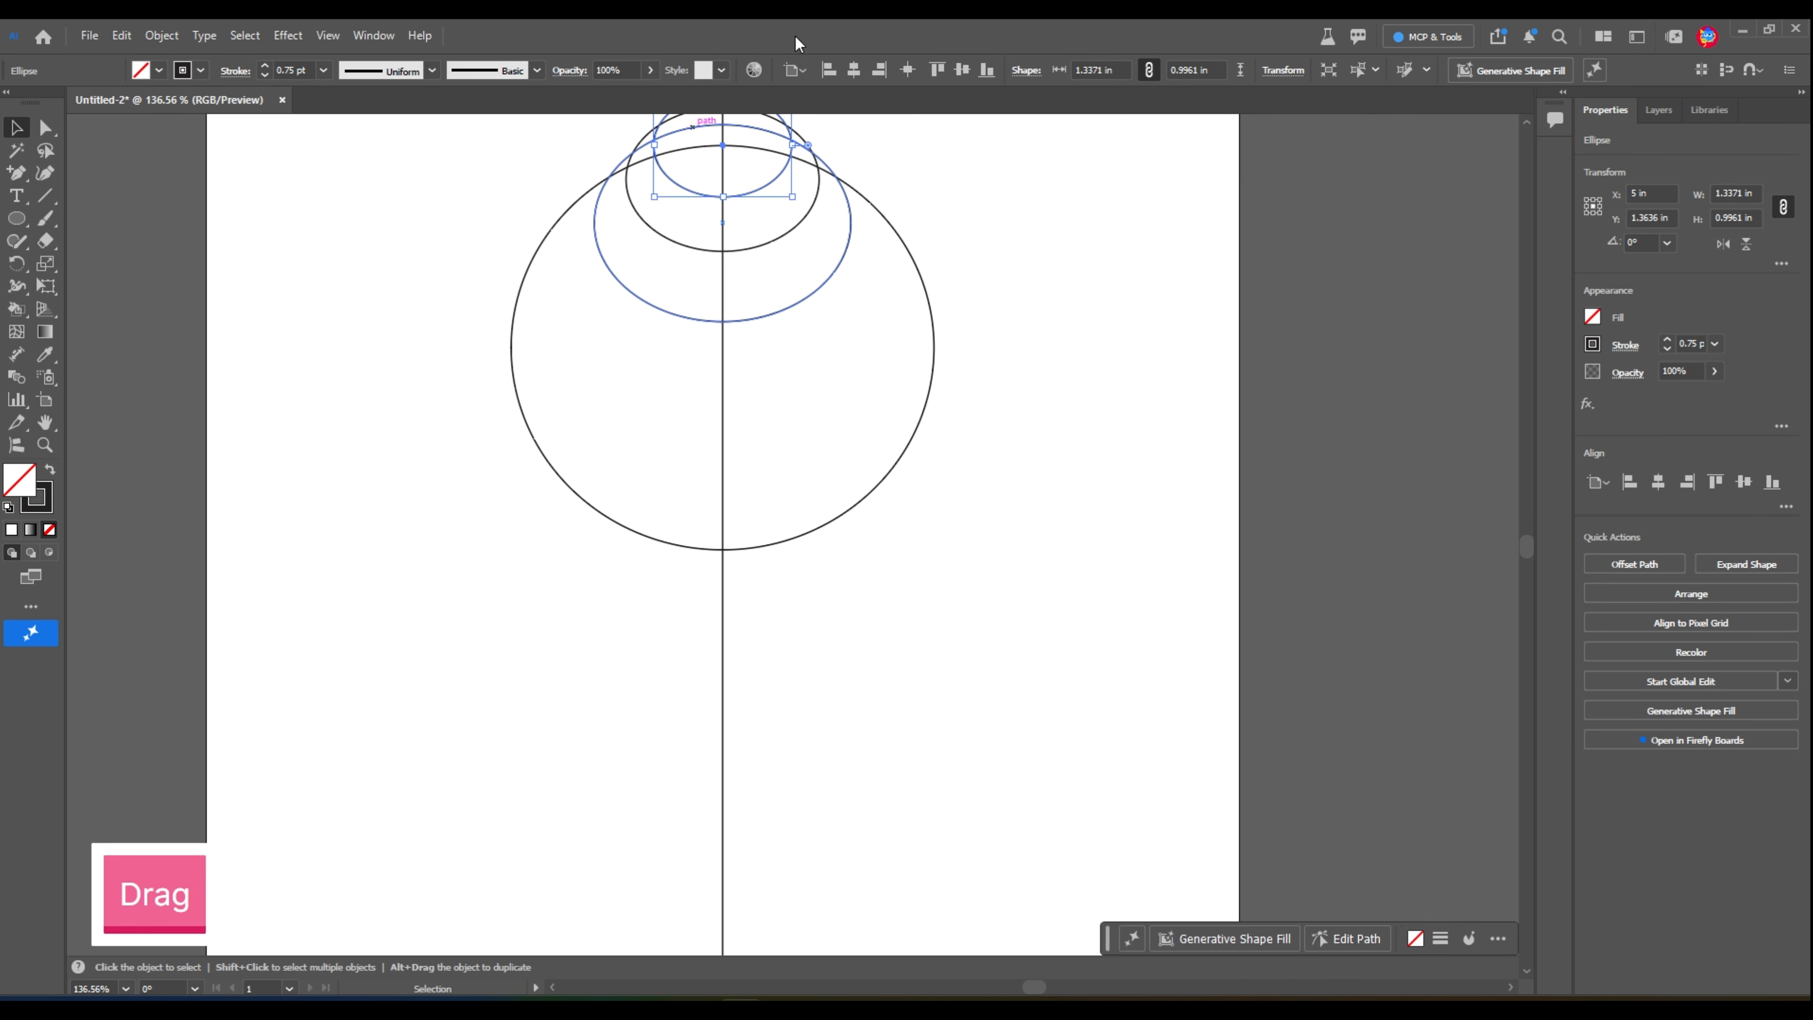
pyautogui.moveTo(18, 182); pyautogui.dragTo(93, 169)
pyautogui.click(498, 471)
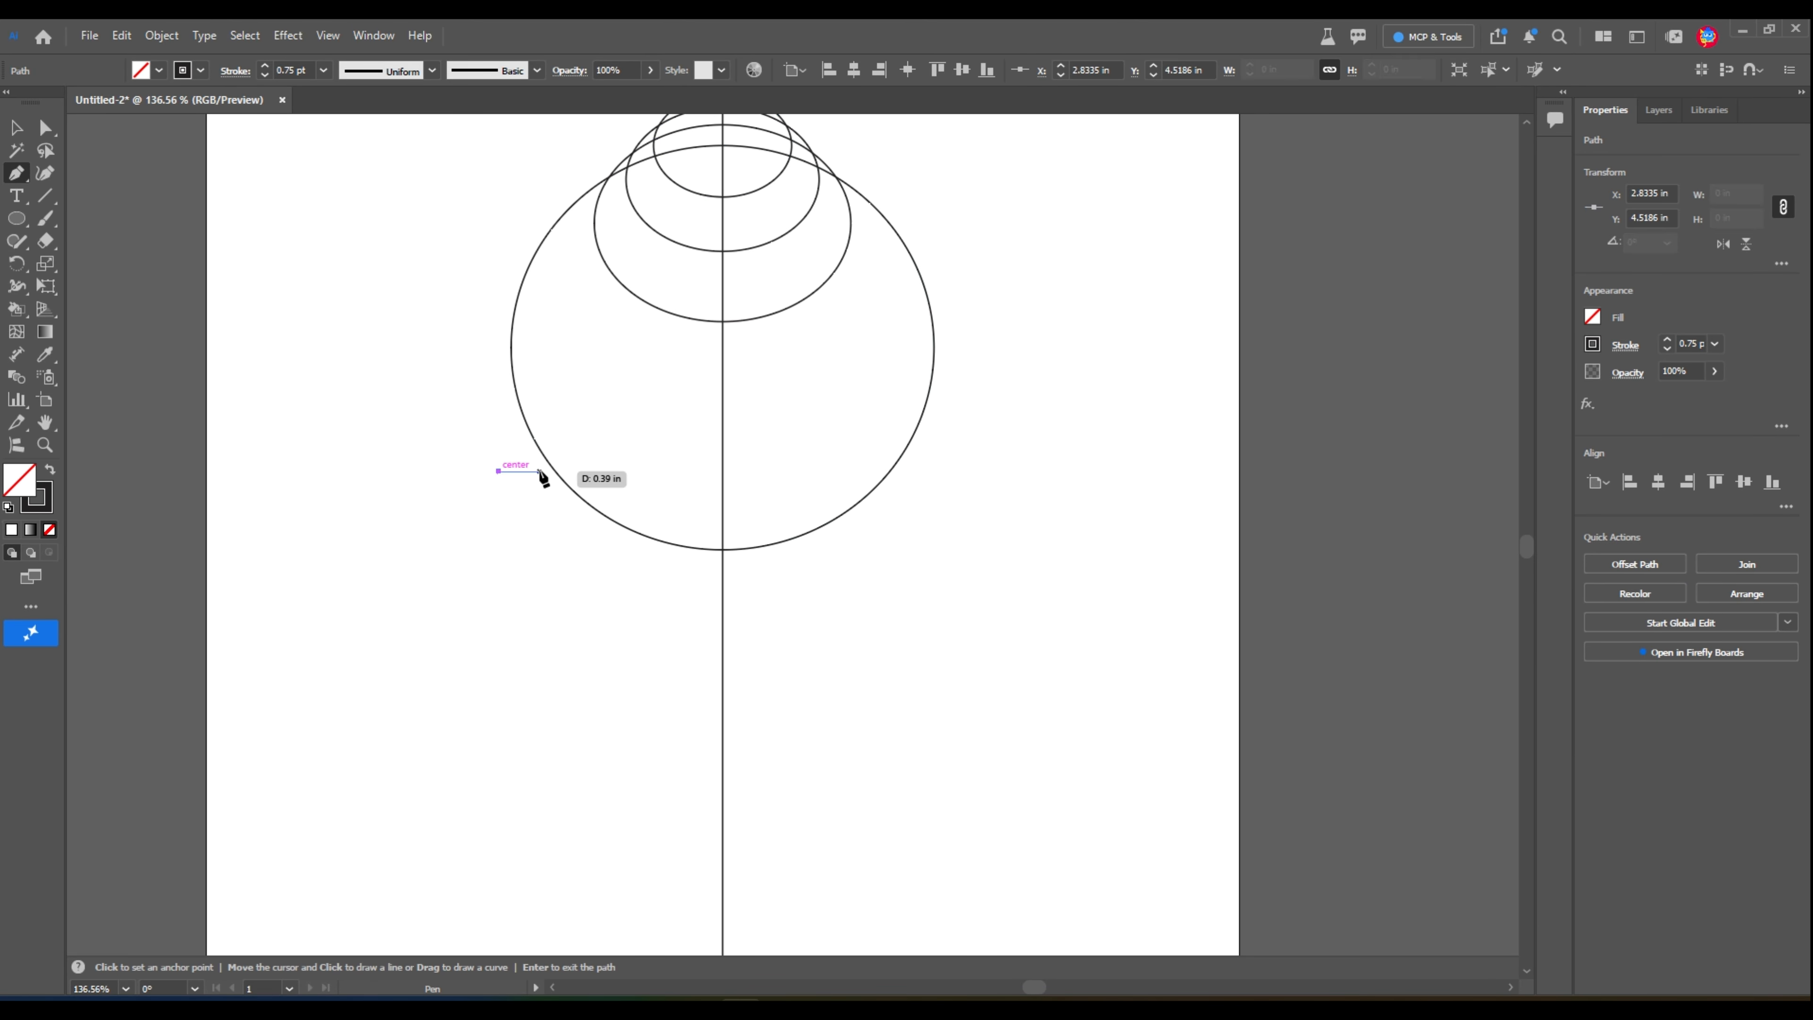
pyautogui.click(556, 472)
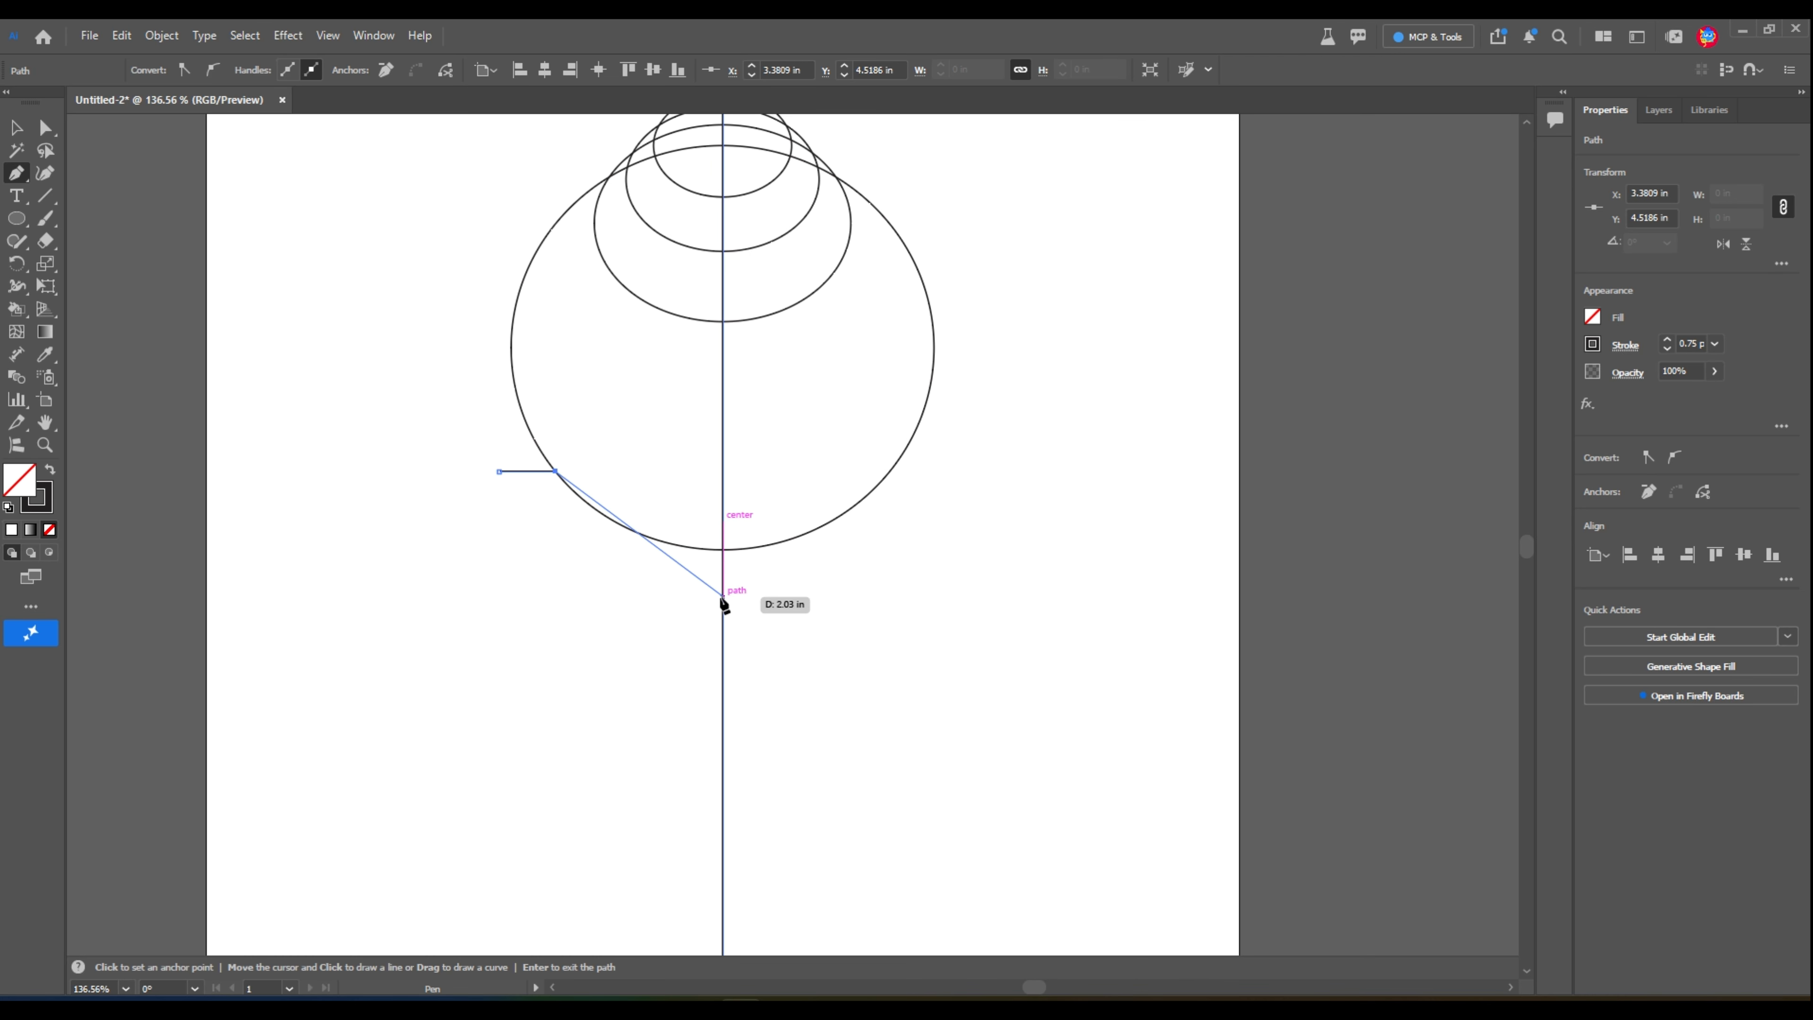
pyautogui.moveTo(723, 599); pyautogui.dragTo(849, 607)
pyautogui.press('Return')
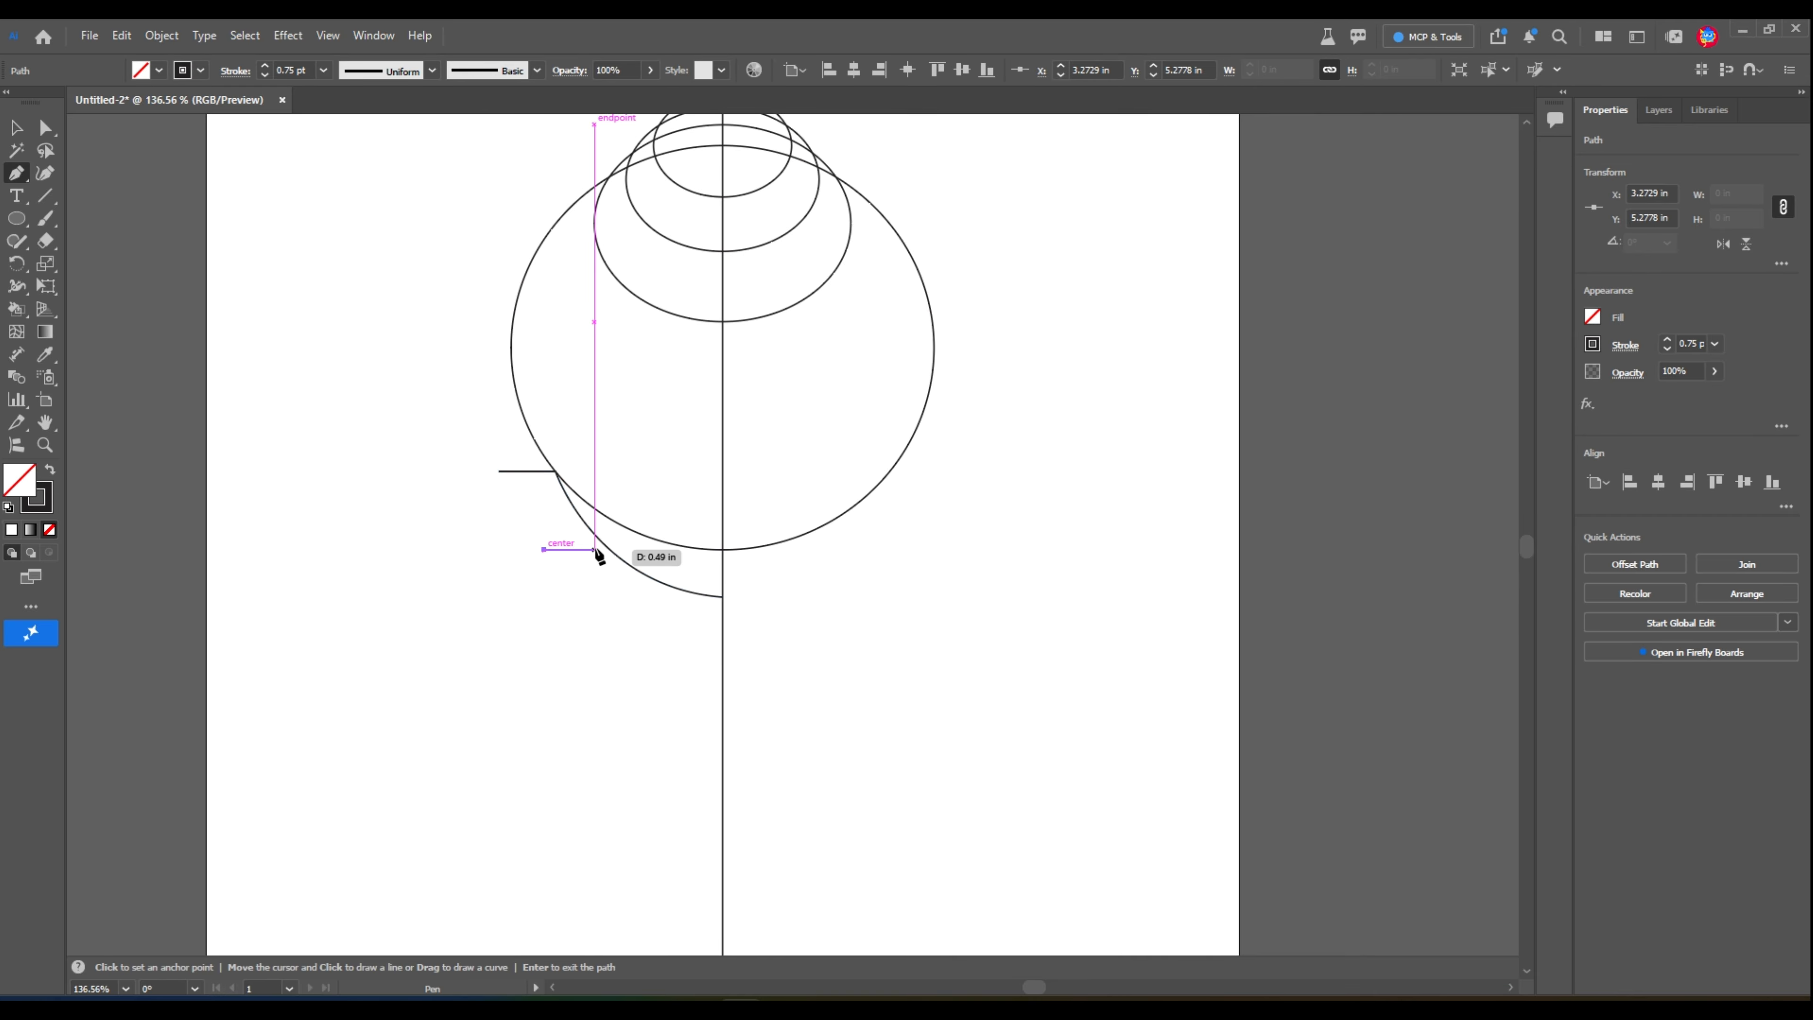
# Draw two more Pen paths below the first, each with a short lead-in line to the previous curve and a curve to the centre line.
pyautogui.moveTo(608, 552); pyautogui.dragTo(608, 551)
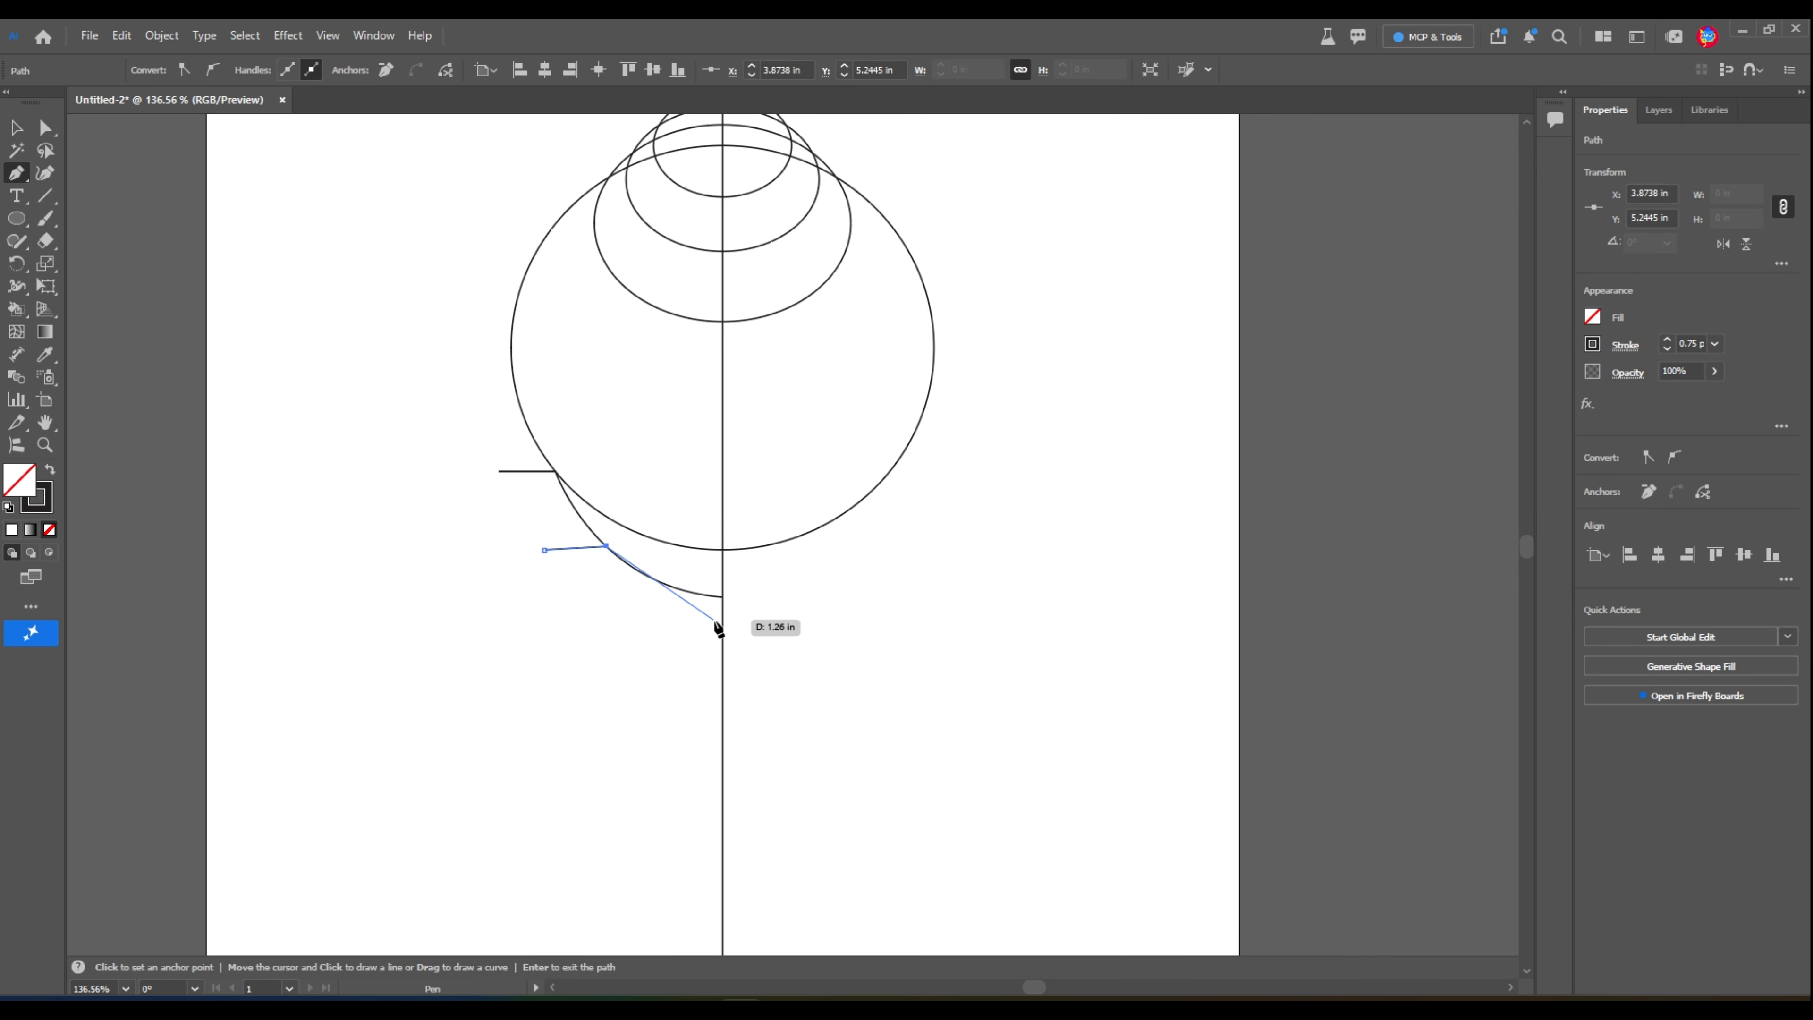
pyautogui.moveTo(721, 627); pyautogui.dragTo(797, 635)
pyautogui.press('Return')
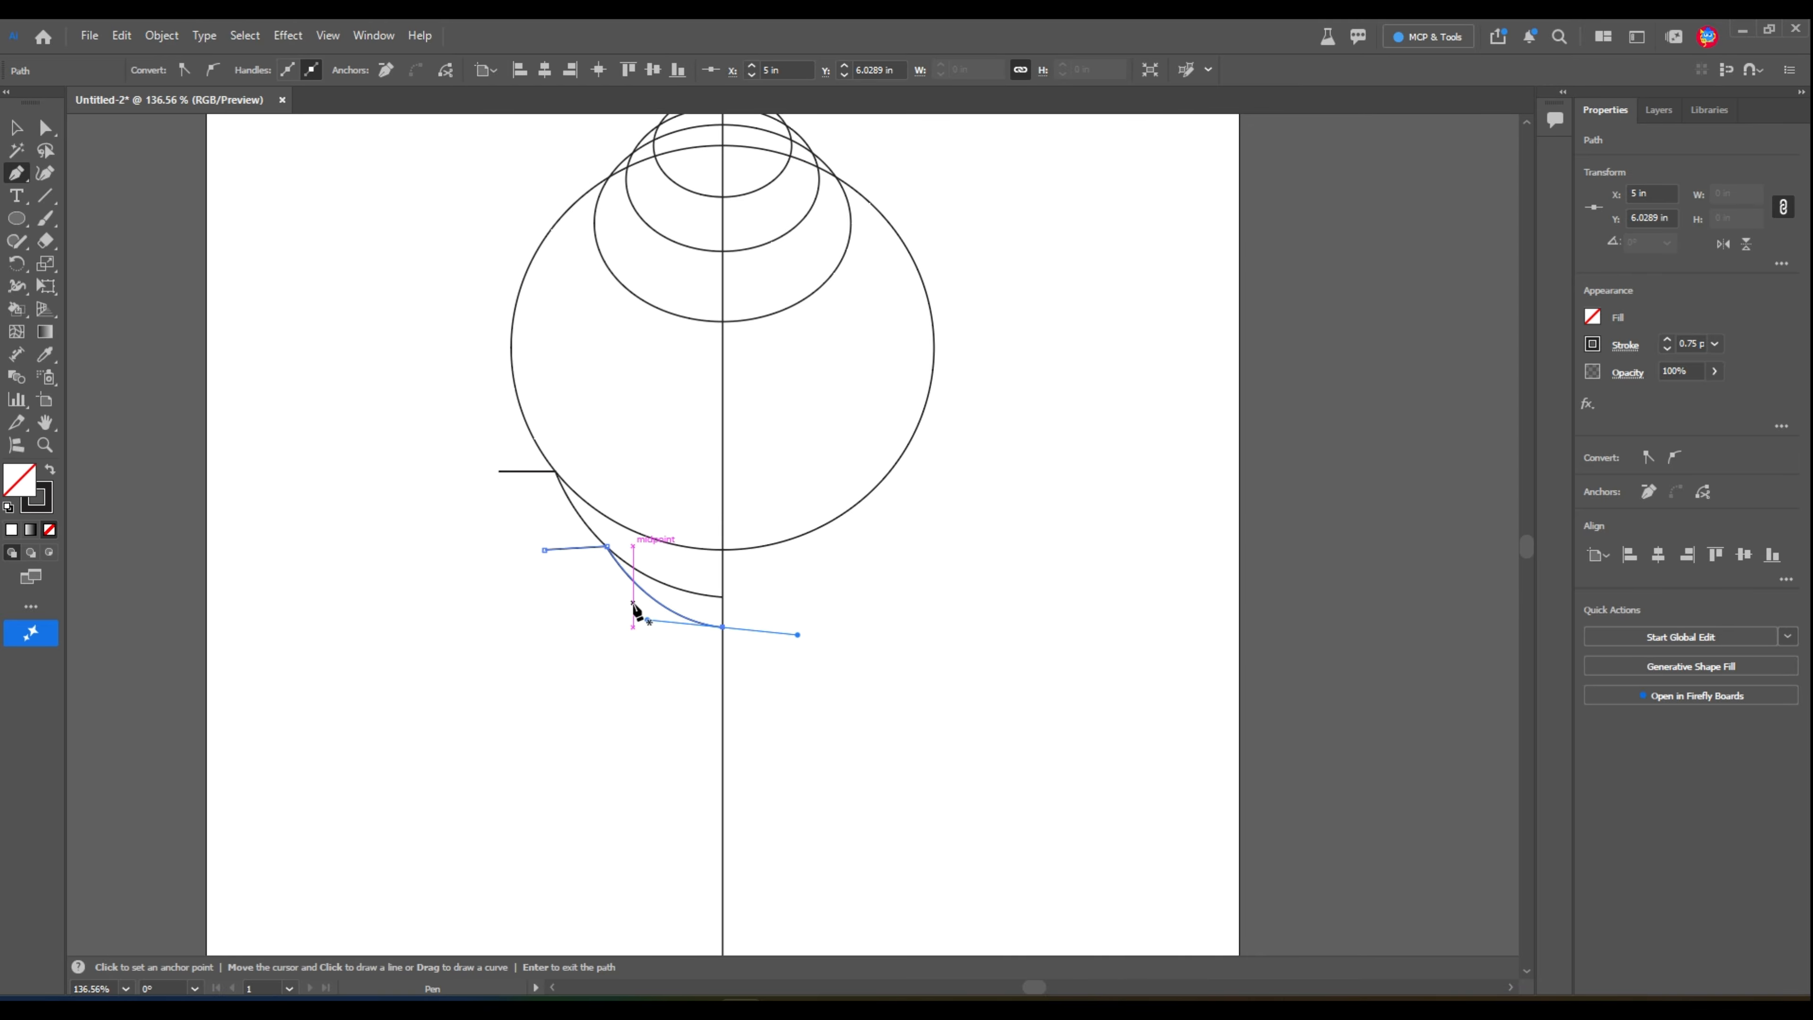
pyautogui.moveTo(608, 606); pyautogui.dragTo(643, 592)
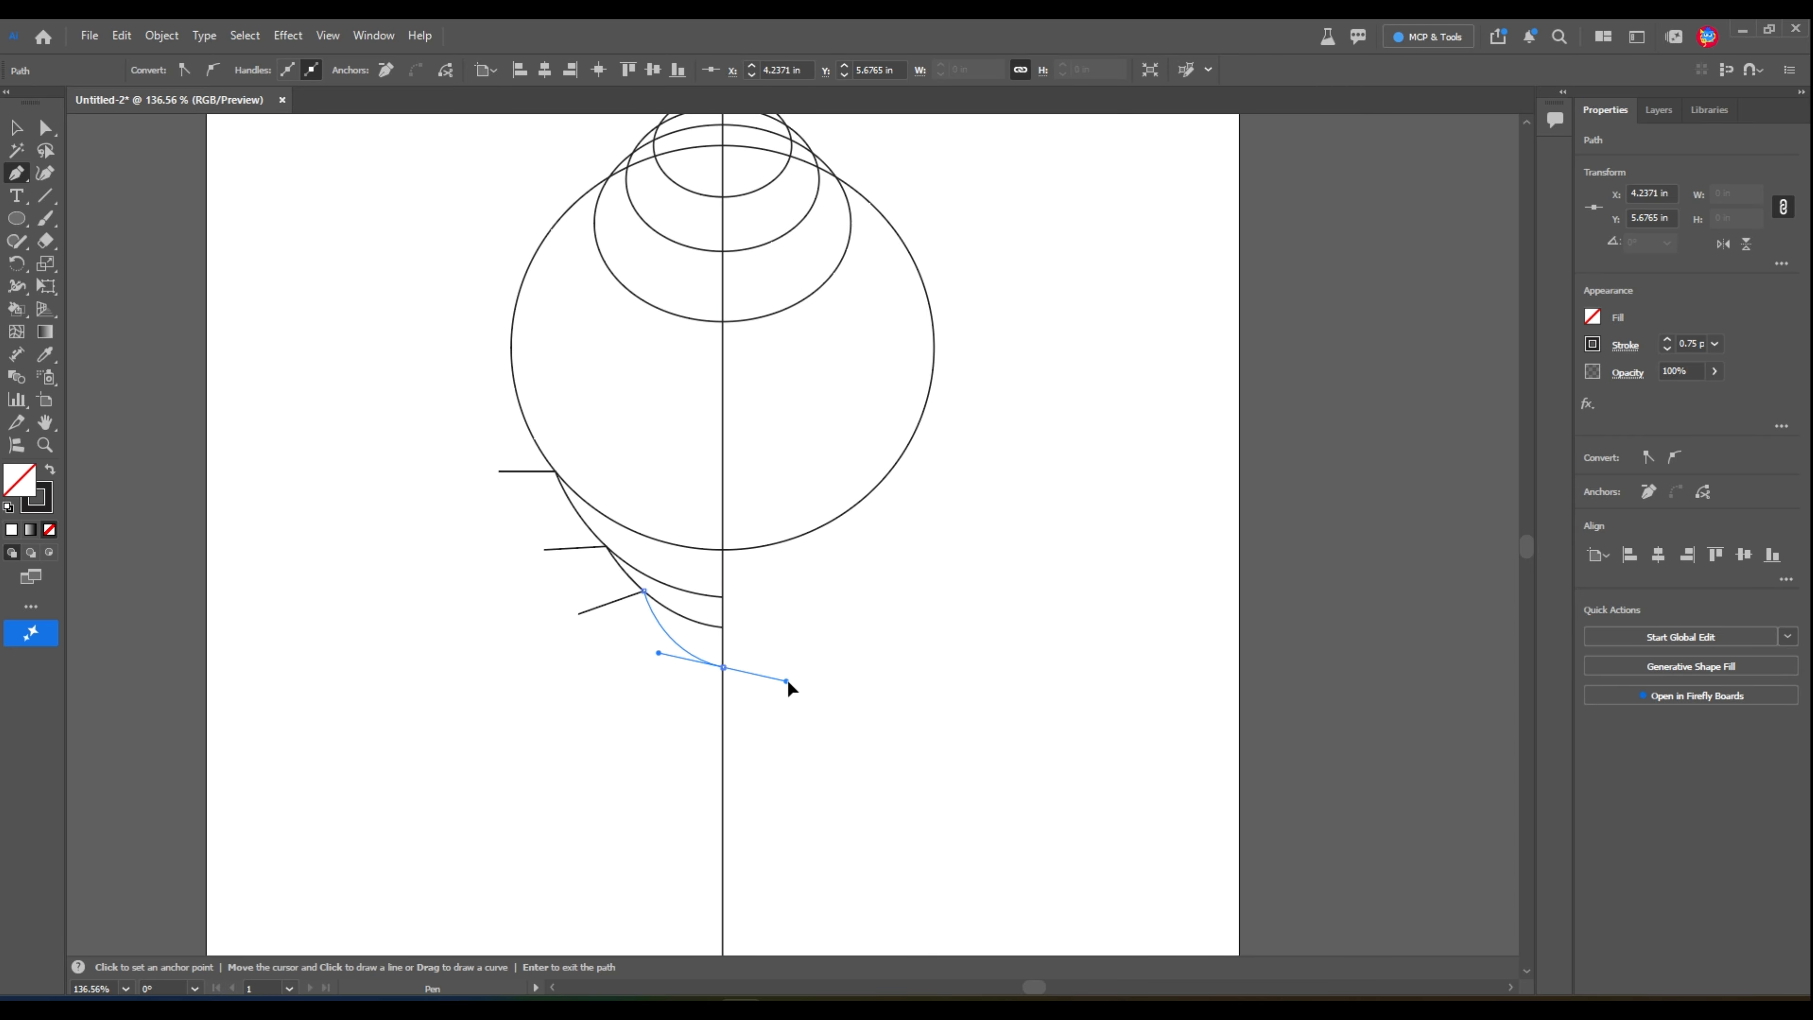
pyautogui.moveTo(788, 681); pyautogui.dragTo(735, 544)
pyautogui.press('Return')
# Draw a Pen path from inside the lowest curve, about 1.65 in straight down beside the centre line, curving onto it at the end.
pyautogui.click(14, 130)
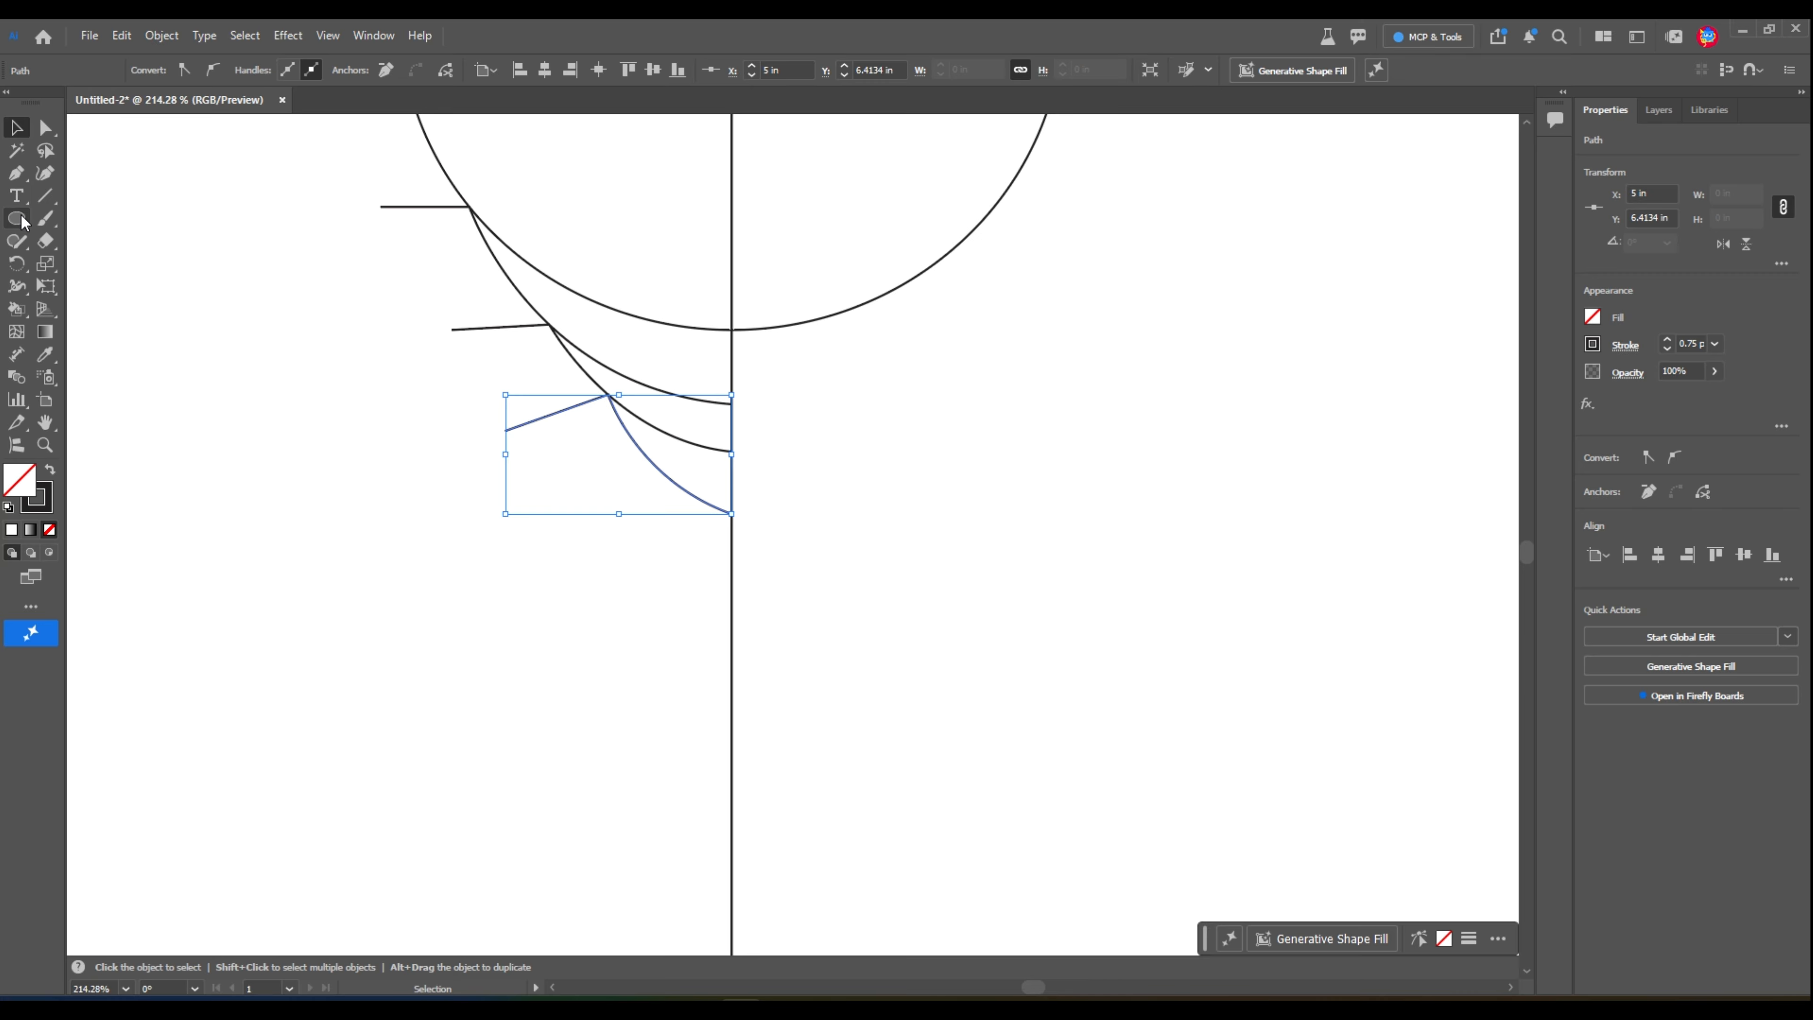
pyautogui.click(17, 172)
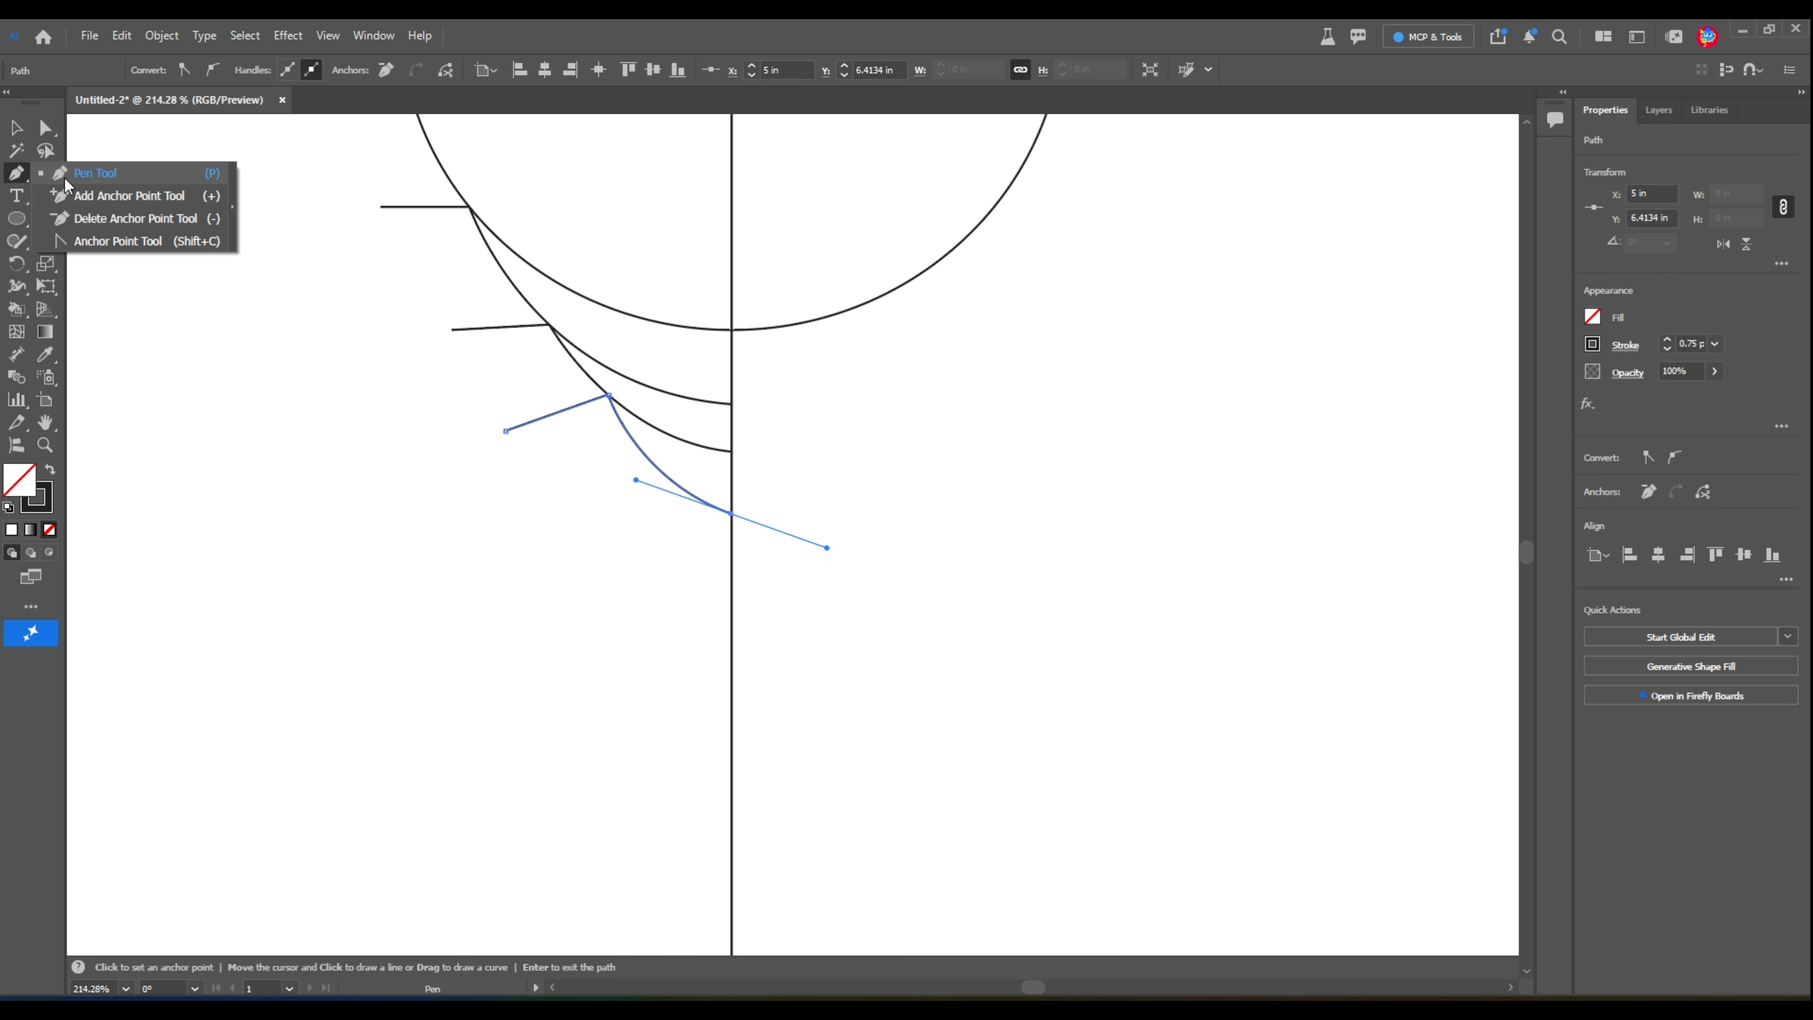
pyautogui.press('Return')
pyautogui.click(693, 477)
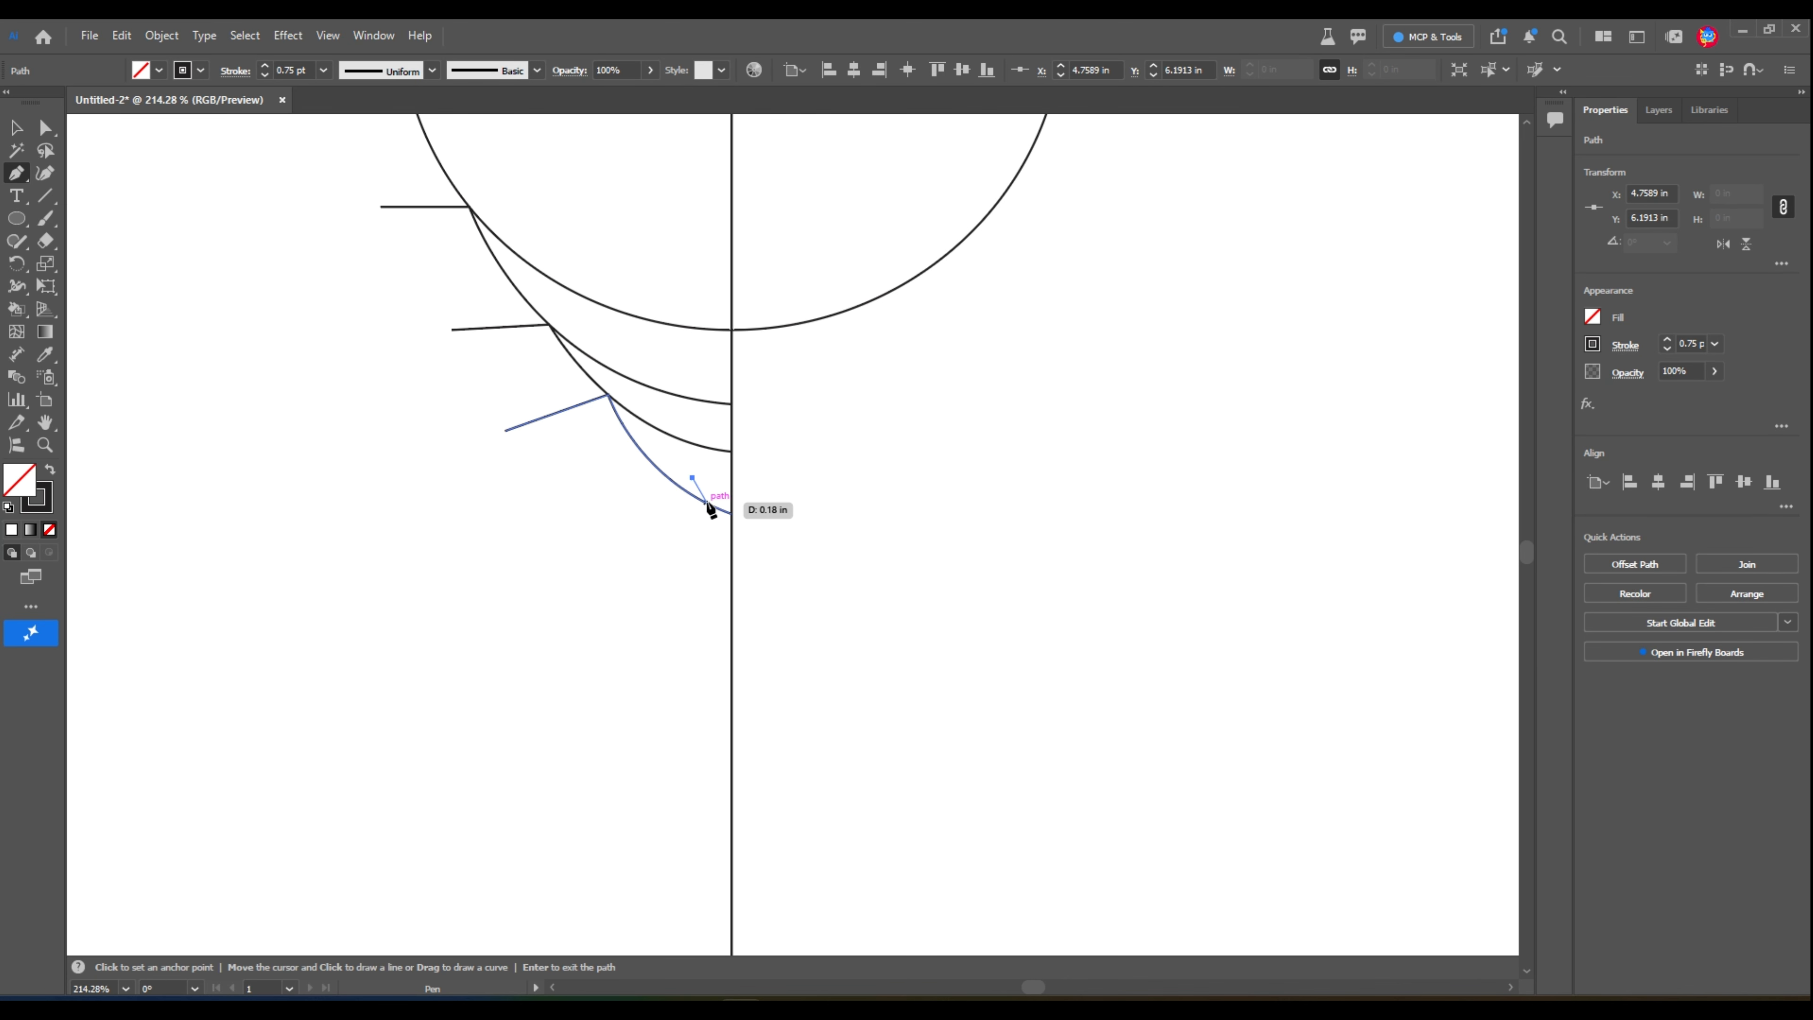
pyautogui.keyDown('ctrl'); pyautogui.click(704, 488); pyautogui.keyUp('ctrl')
pyautogui.click(705, 483)
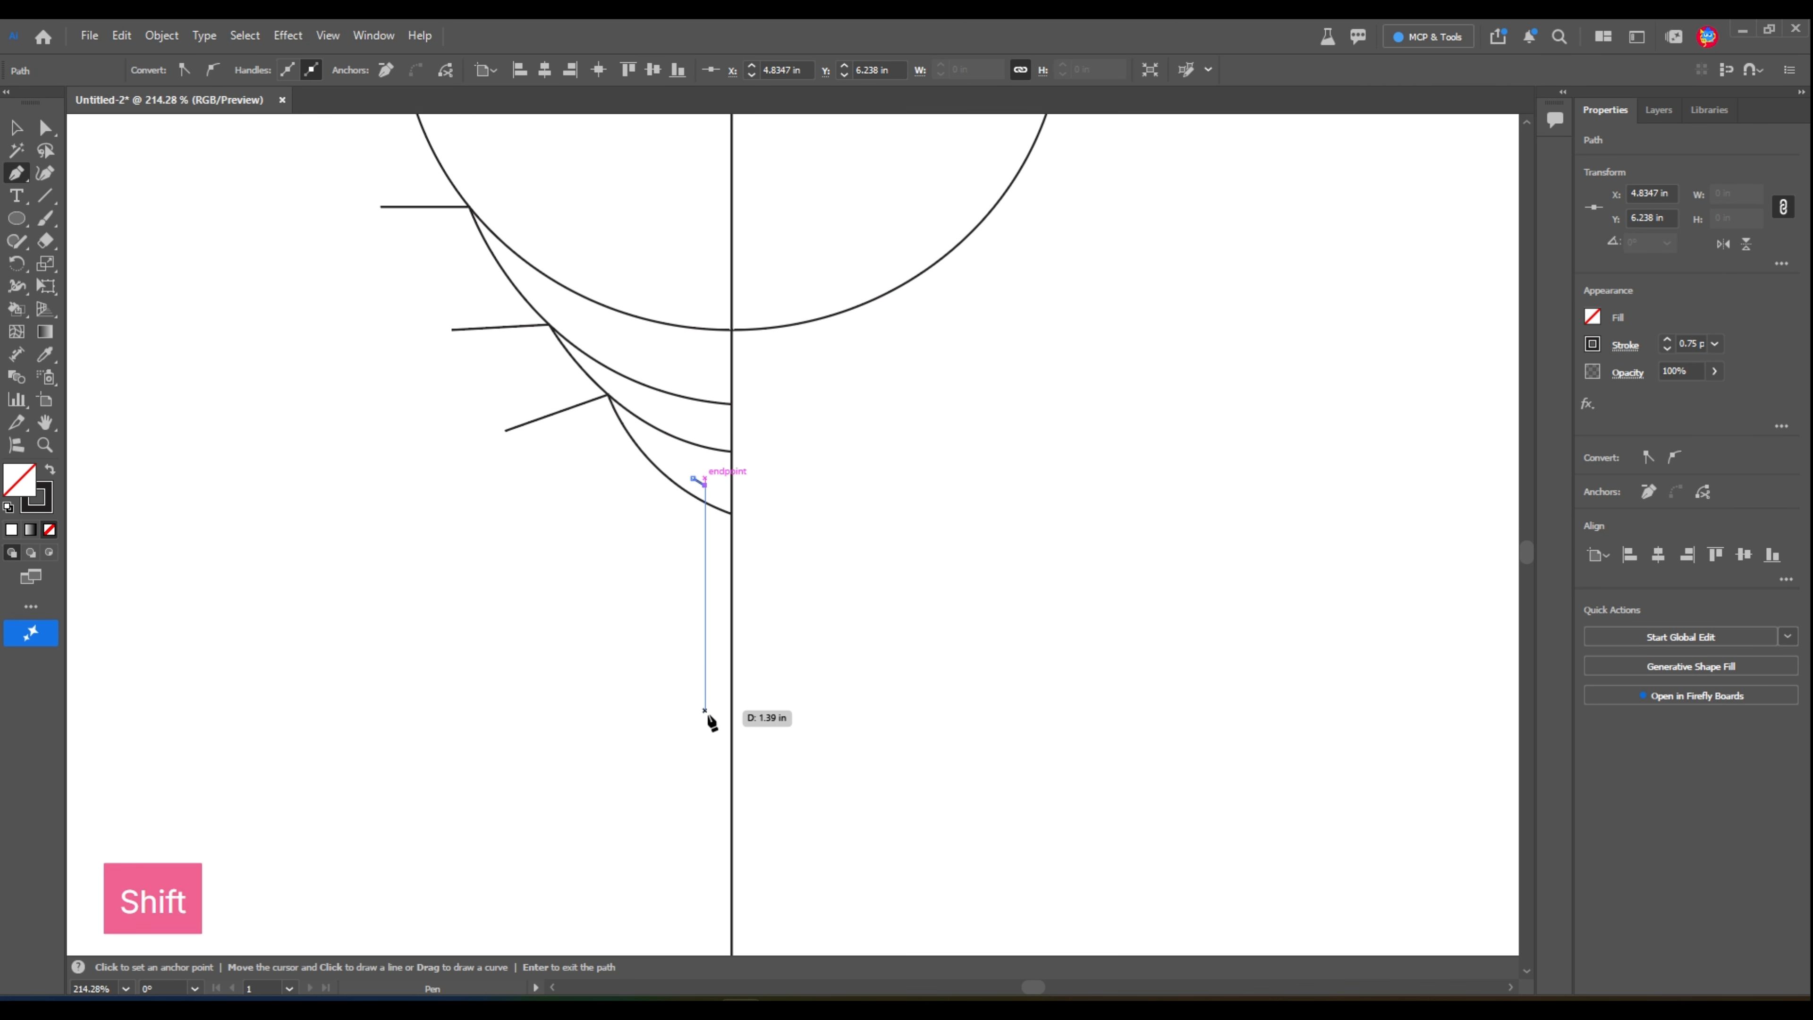
pyautogui.click(705, 752)
pyautogui.moveTo(732, 783); pyautogui.dragTo(749, 791)
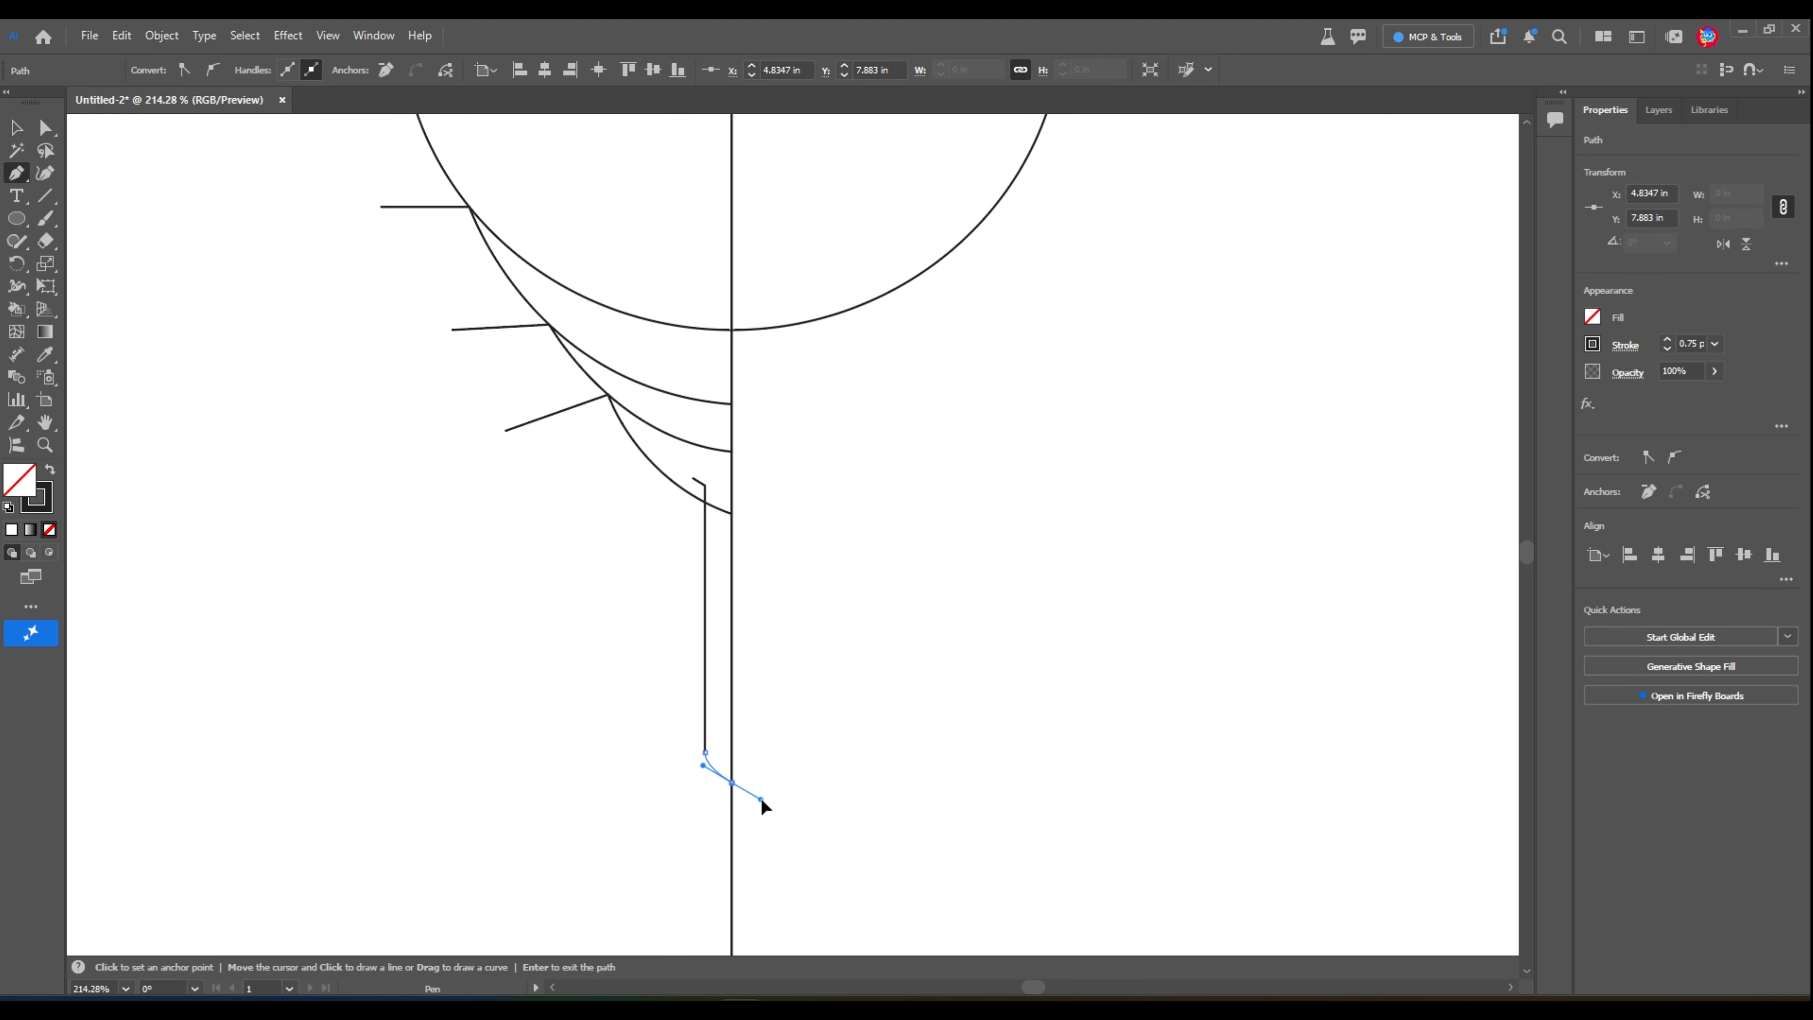
# Duplicate the large circle upward twice, placing the two copies slightly apart on the centre line.
pyautogui.moveTo(754, 555); pyautogui.dragTo(475, 625)
pyautogui.moveTo(685, 511); pyautogui.dragTo(668, 553)
pyautogui.moveTo(692, 380); pyautogui.dragTo(757, 468)
pyautogui.moveTo(744, 427); pyautogui.dragTo(722, 443)
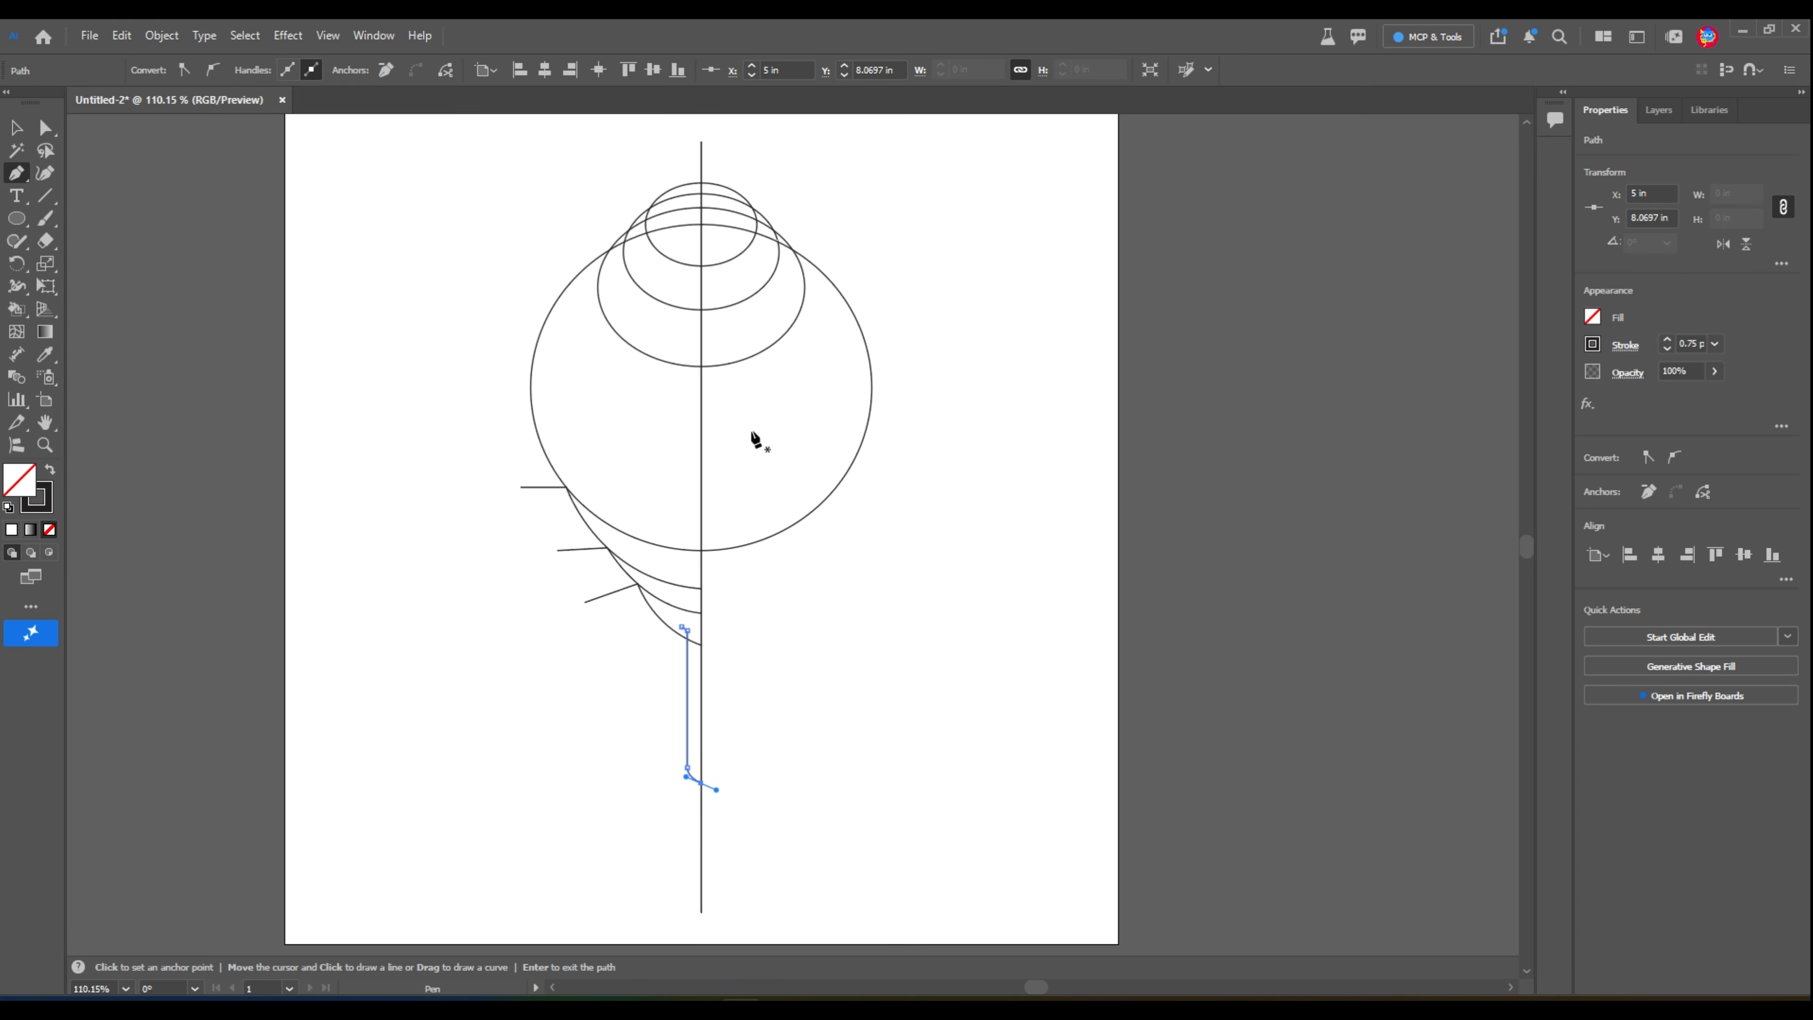
pyautogui.click(17, 129)
pyautogui.click(243, 336)
pyautogui.press('alt')
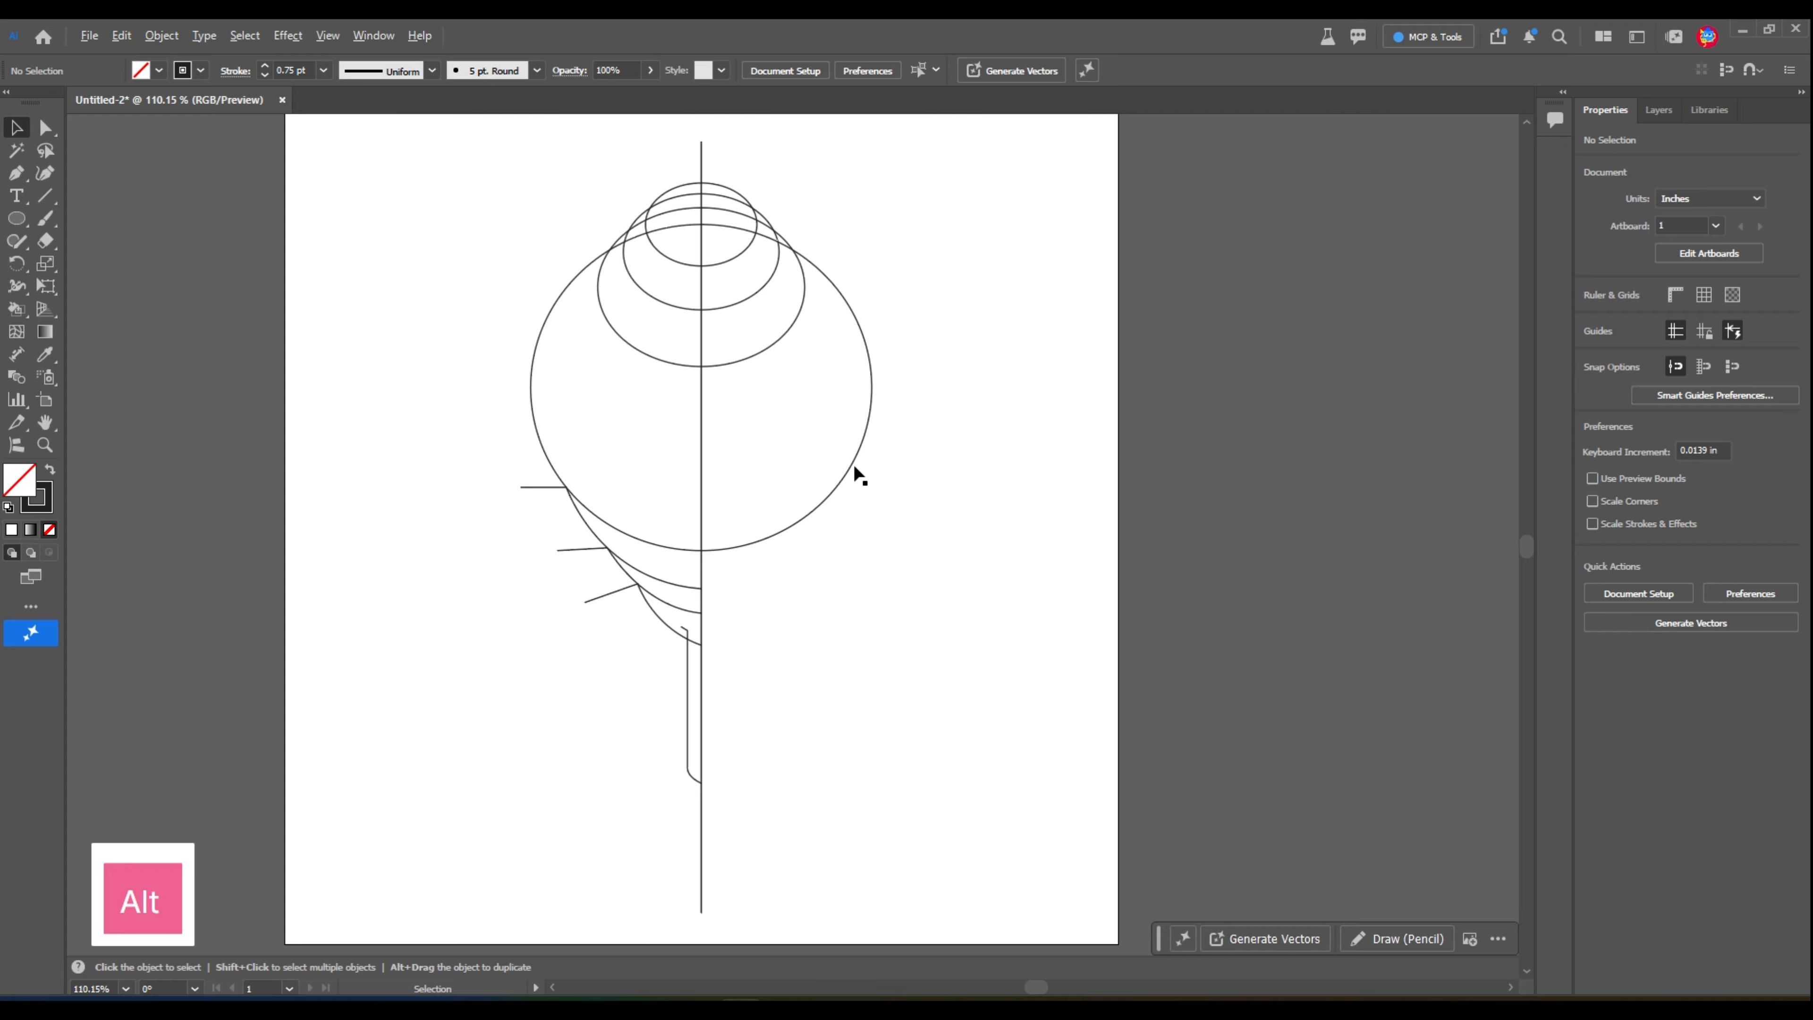
pyautogui.moveTo(853, 463); pyautogui.dragTo(853, 398)
pyautogui.moveTo(705, 163); pyautogui.dragTo(706, 199)
pyautogui.moveTo(757, 480)
pyautogui.mouseDown()
pyautogui.moveTo(755, 437)
pyautogui.moveTo(741, 467)
pyautogui.mouseUp()
pyautogui.moveTo(764, 443); pyautogui.dragTo(749, 425)
pyautogui.click(547, 538)
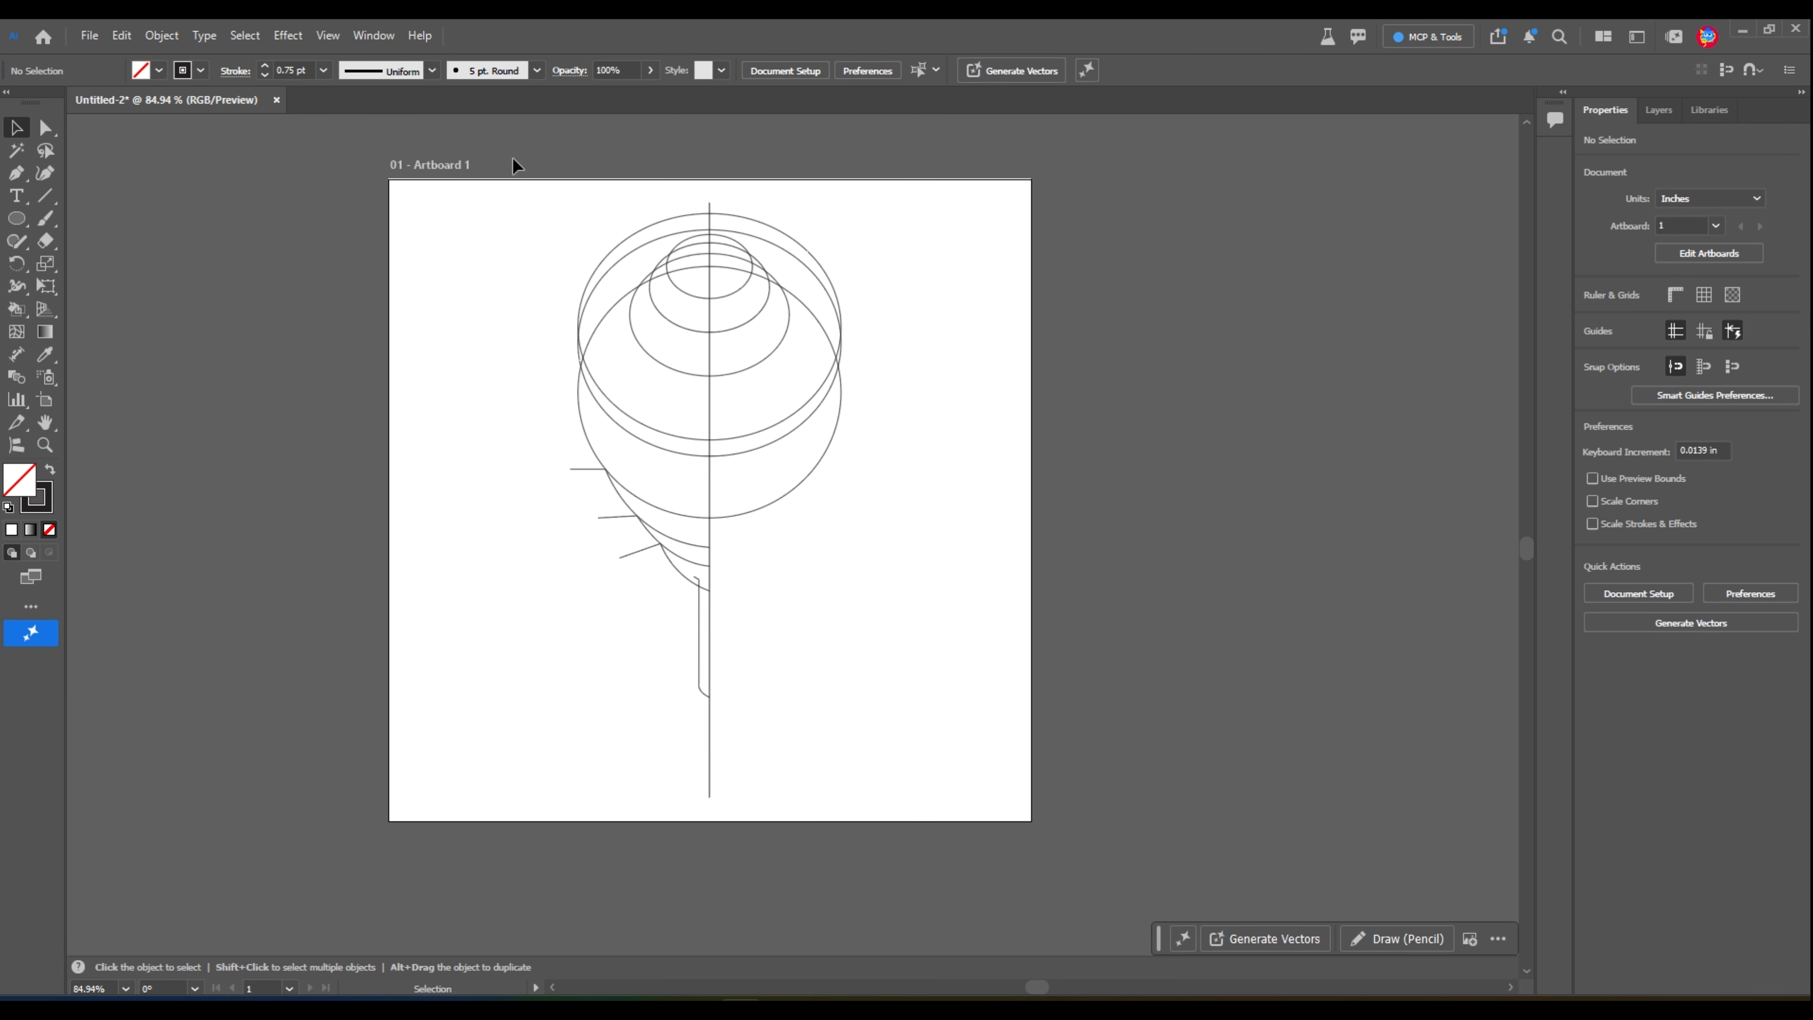
# Select all the artwork and delete everything right of the centre line with the Shape Builder tool.
pyautogui.moveTo(513, 161)
pyautogui.mouseDown()
pyautogui.moveTo(860, 726)
pyautogui.moveTo(1025, 715)
pyautogui.mouseUp()
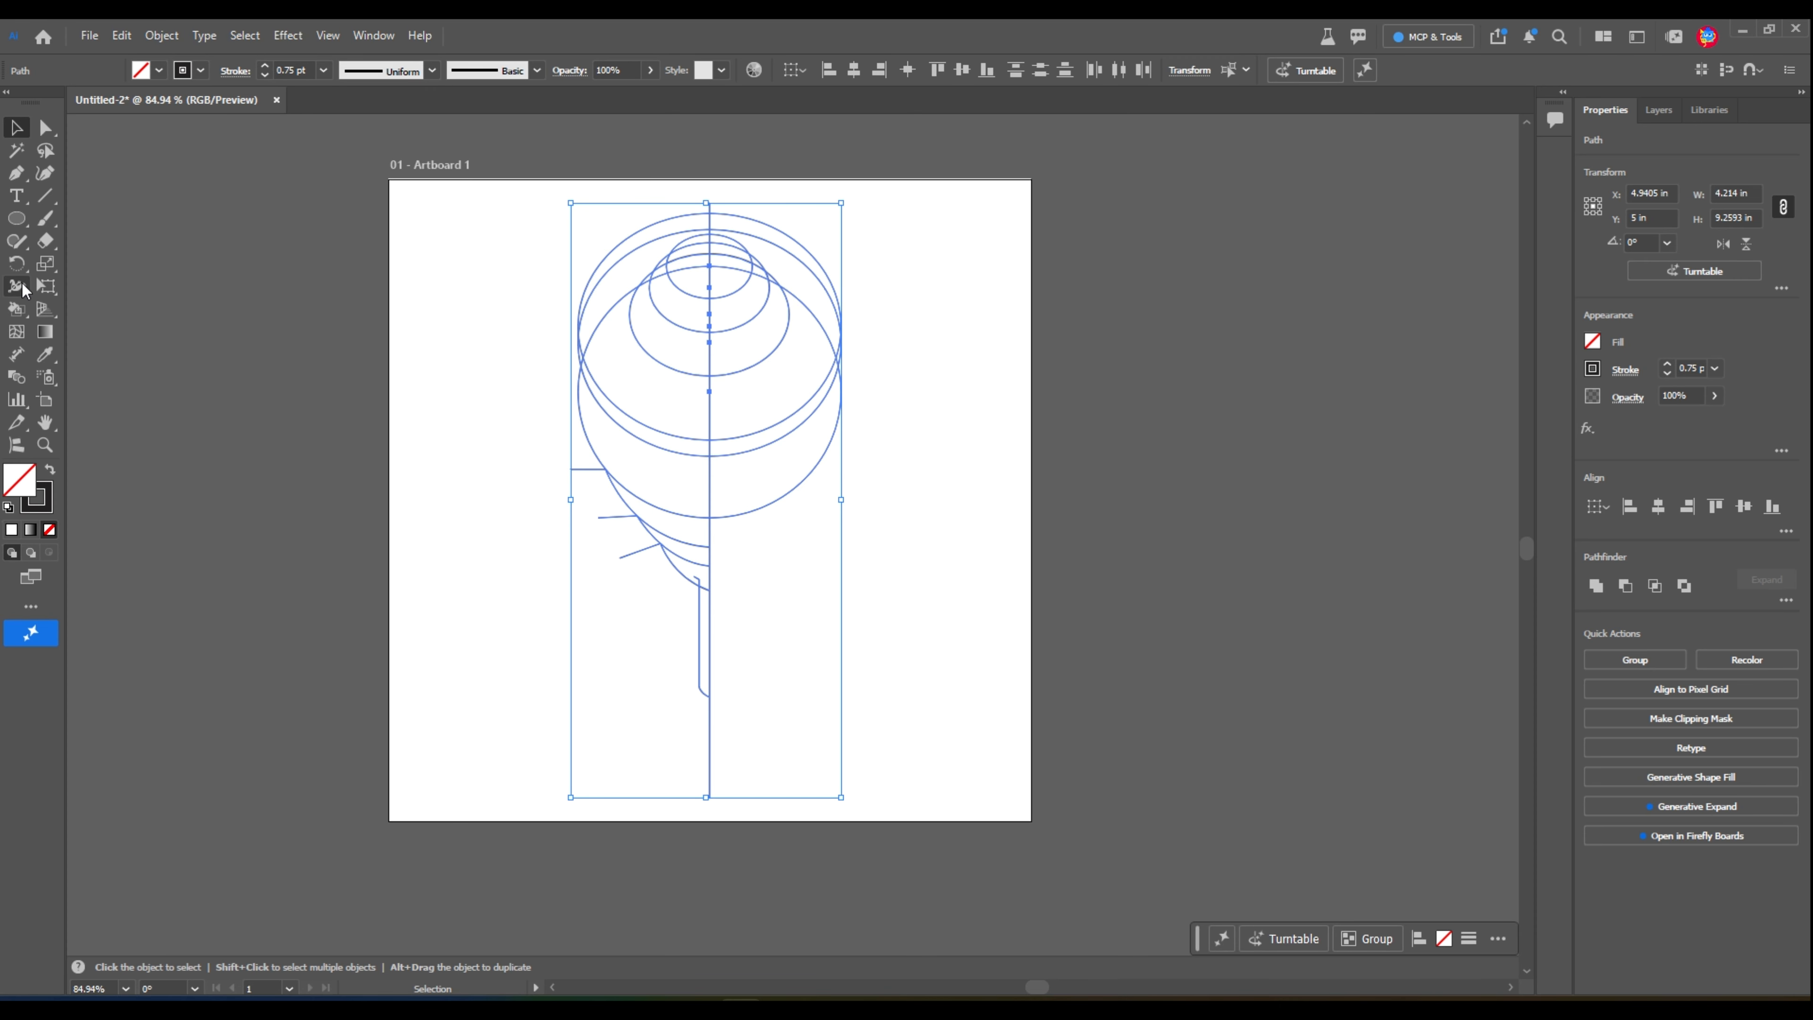
pyautogui.moveTo(20, 319); pyautogui.dragTo(70, 322)
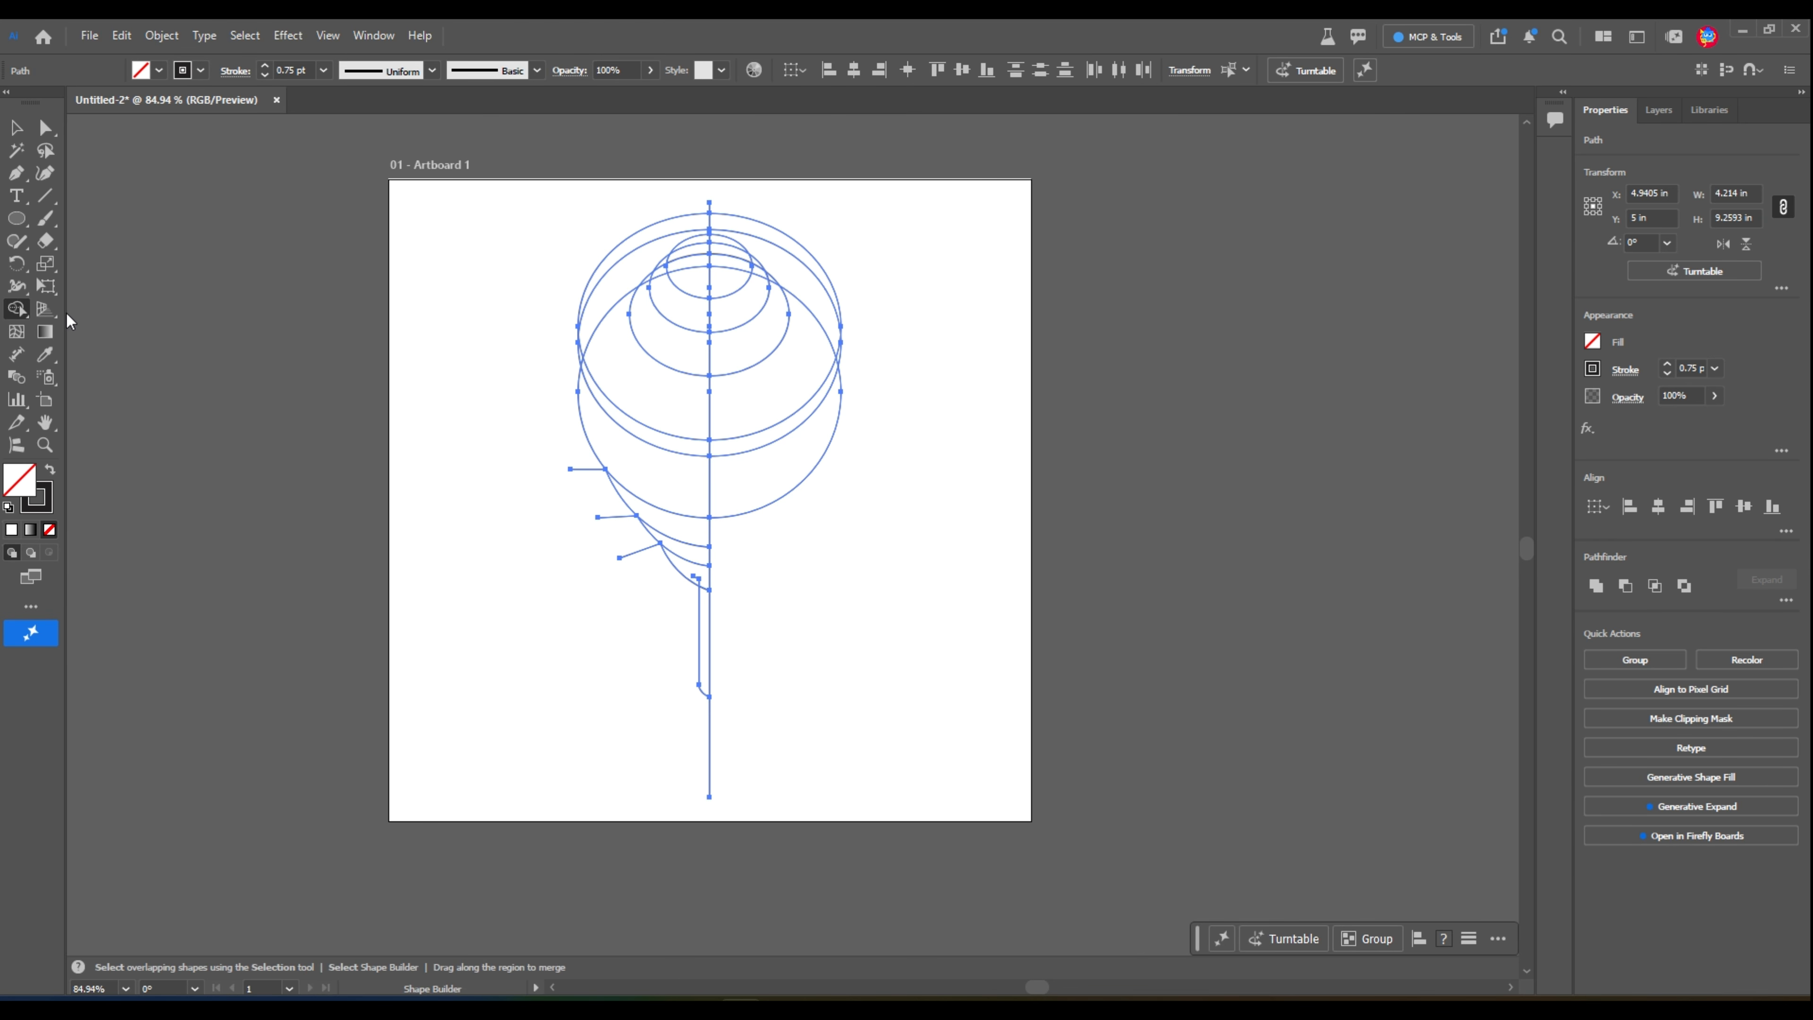
pyautogui.press('alt')
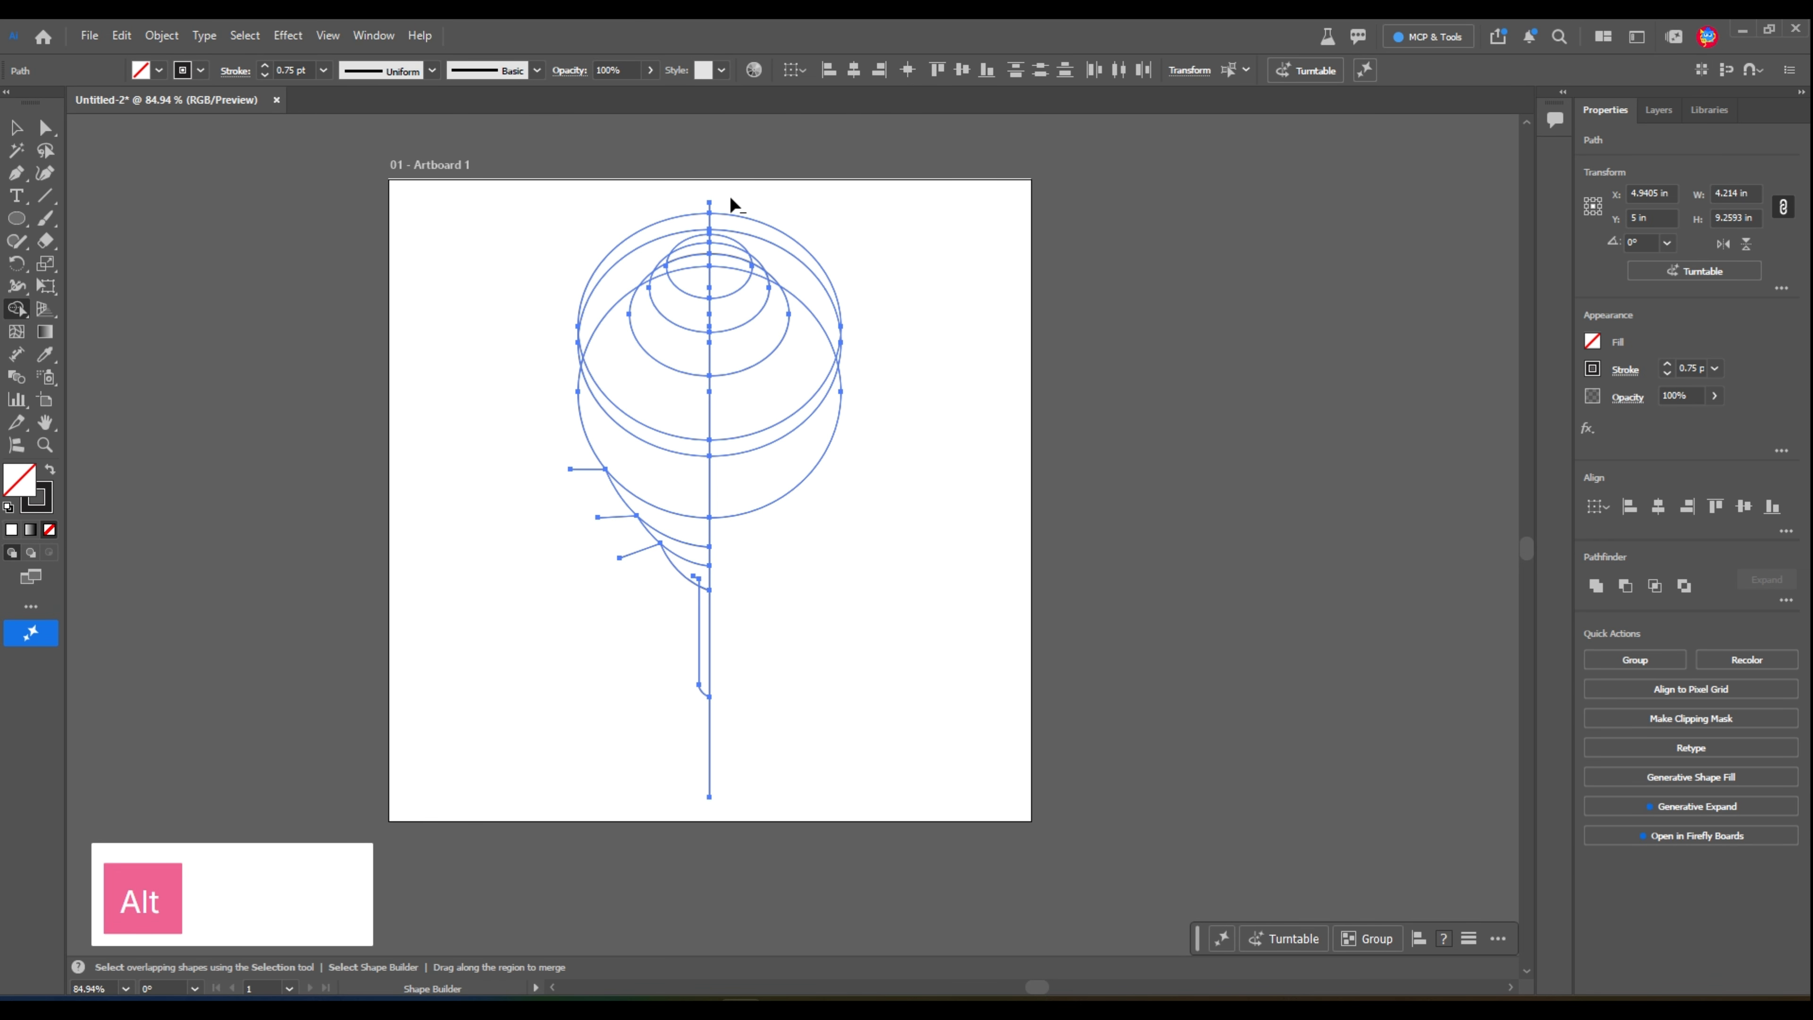
pyautogui.moveTo(733, 202)
pyautogui.mouseDown()
pyautogui.moveTo(727, 253)
pyautogui.moveTo(798, 544)
pyautogui.mouseUp()
pyautogui.moveTo(758, 263); pyautogui.dragTo(840, 350)
pyautogui.keyDown('alt'); pyautogui.click(772, 279); pyautogui.keyUp('alt')
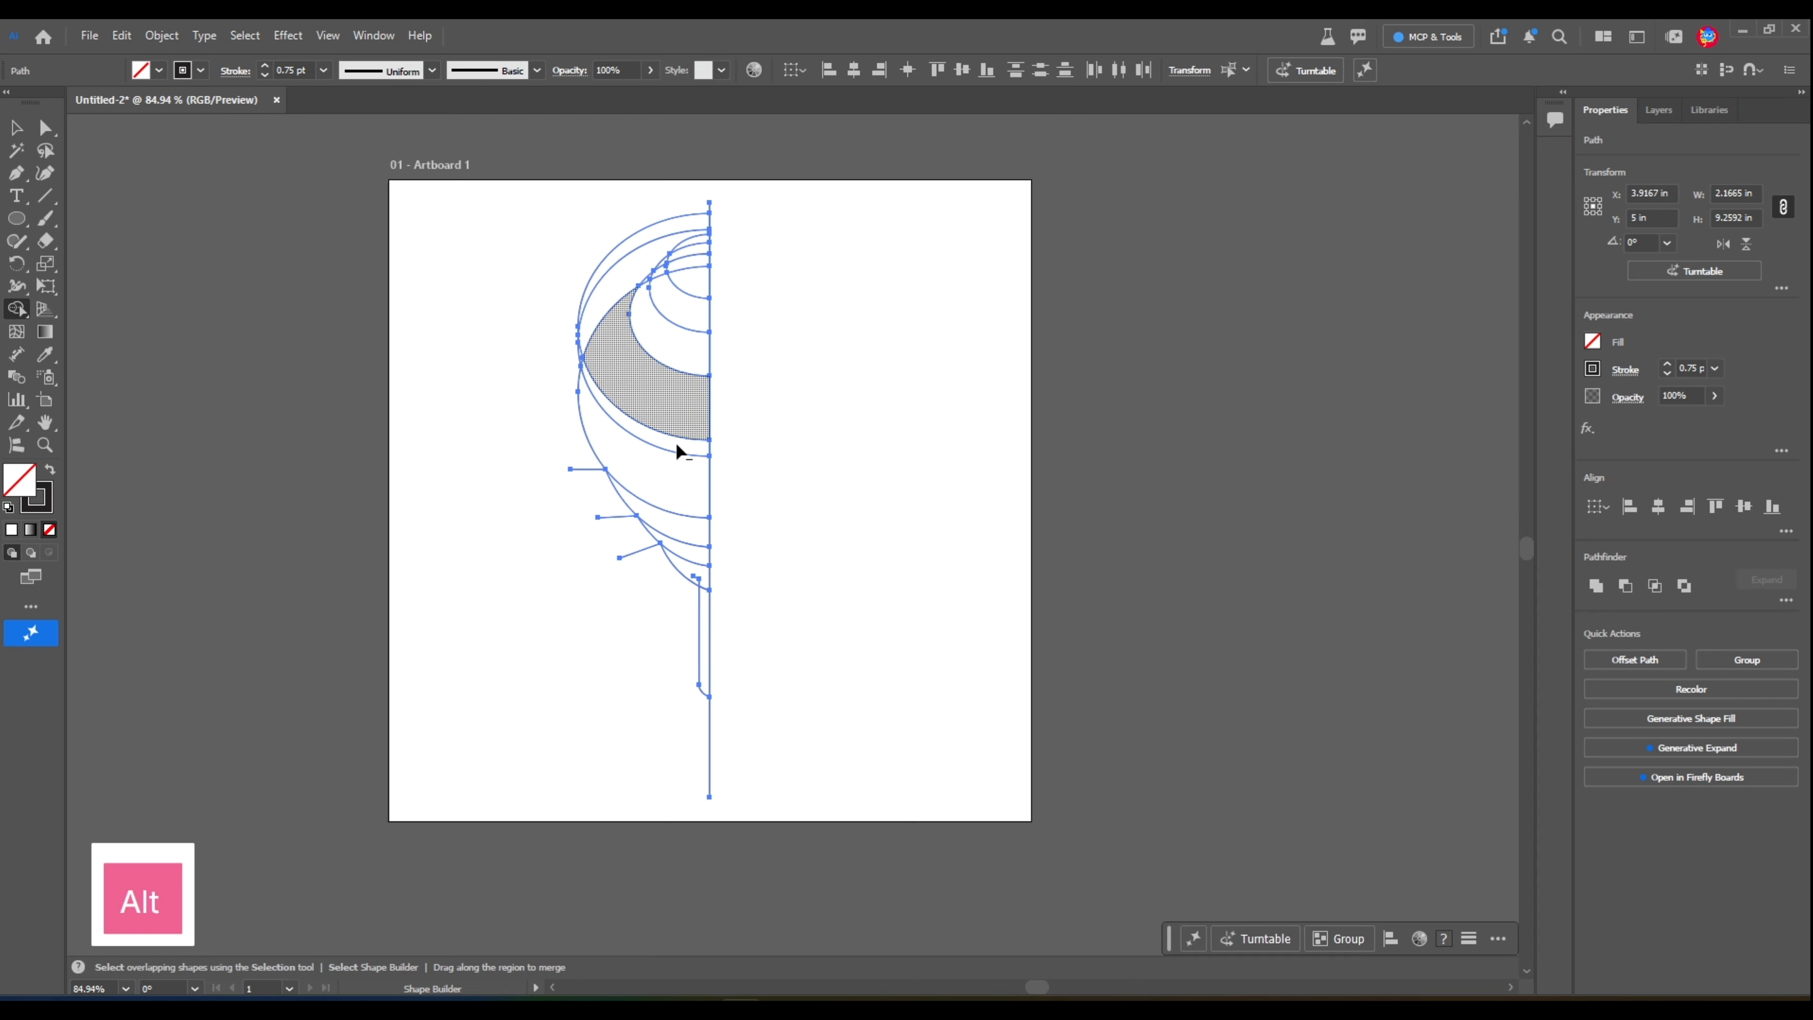
pyautogui.moveTo(573, 458); pyautogui.dragTo(659, 608)
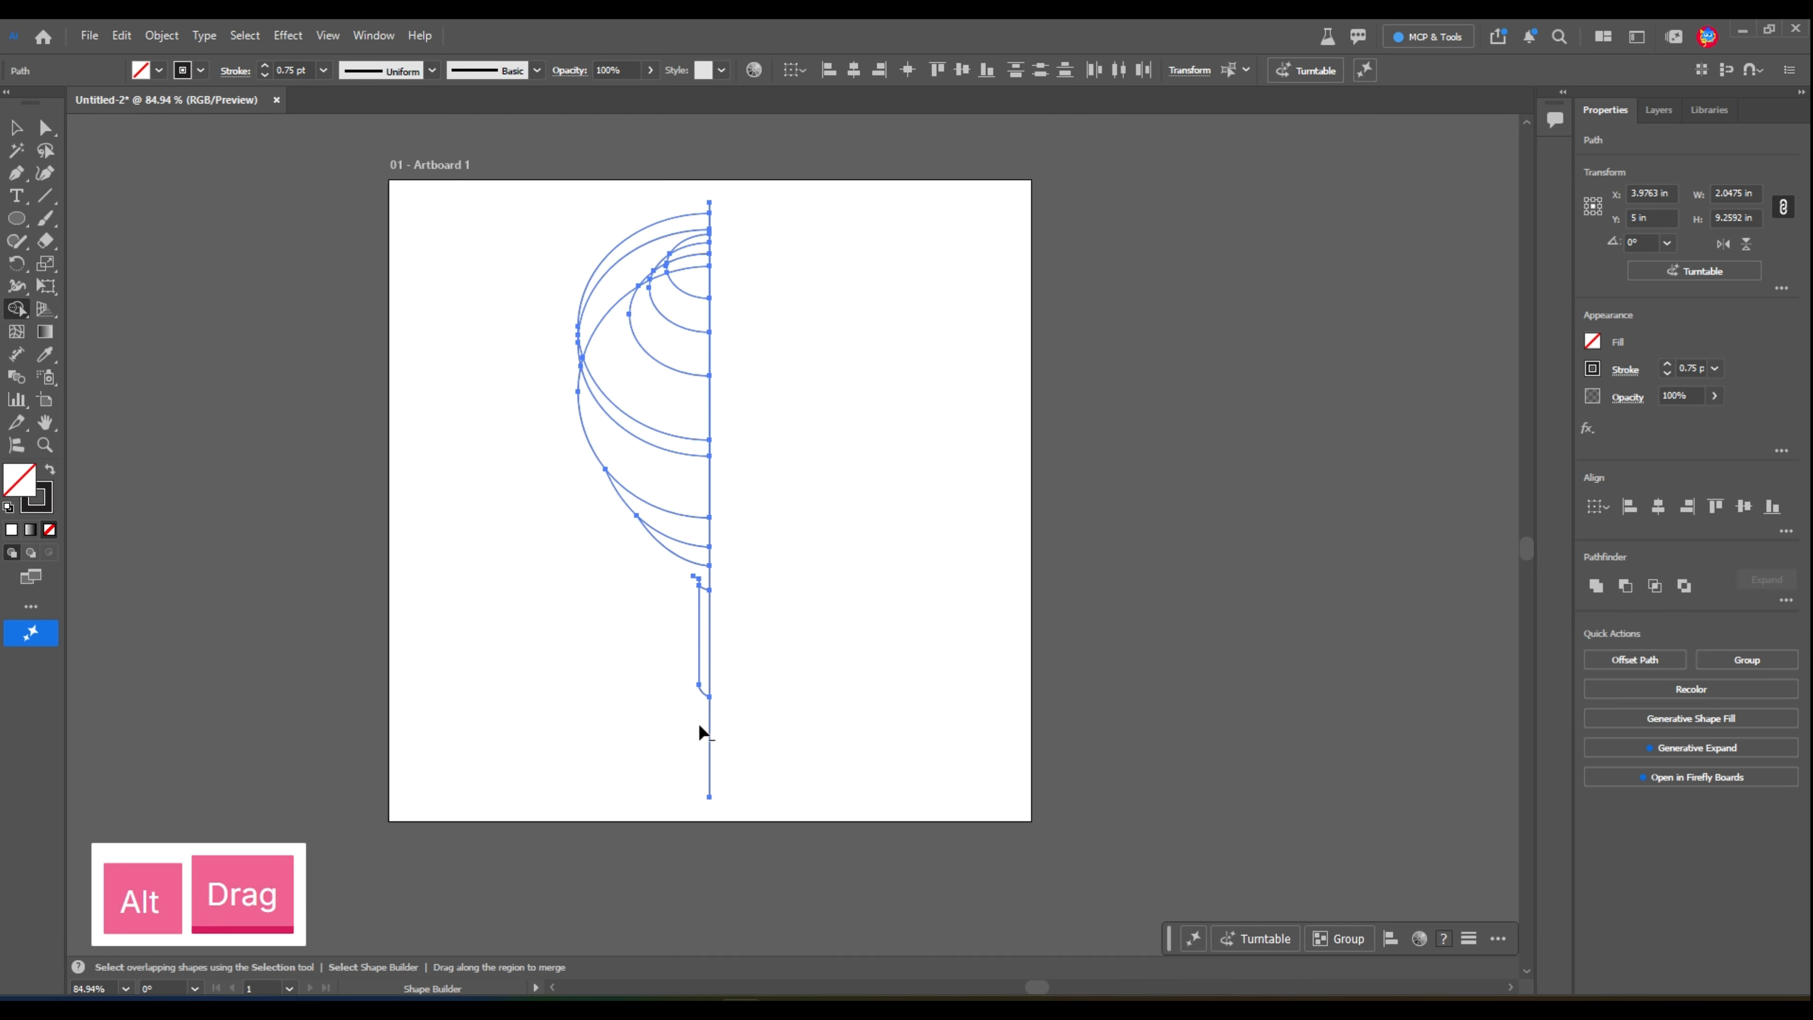
pyautogui.hotkey('ctrl', 'z')
pyautogui.hotkey('ctrl', 'z')
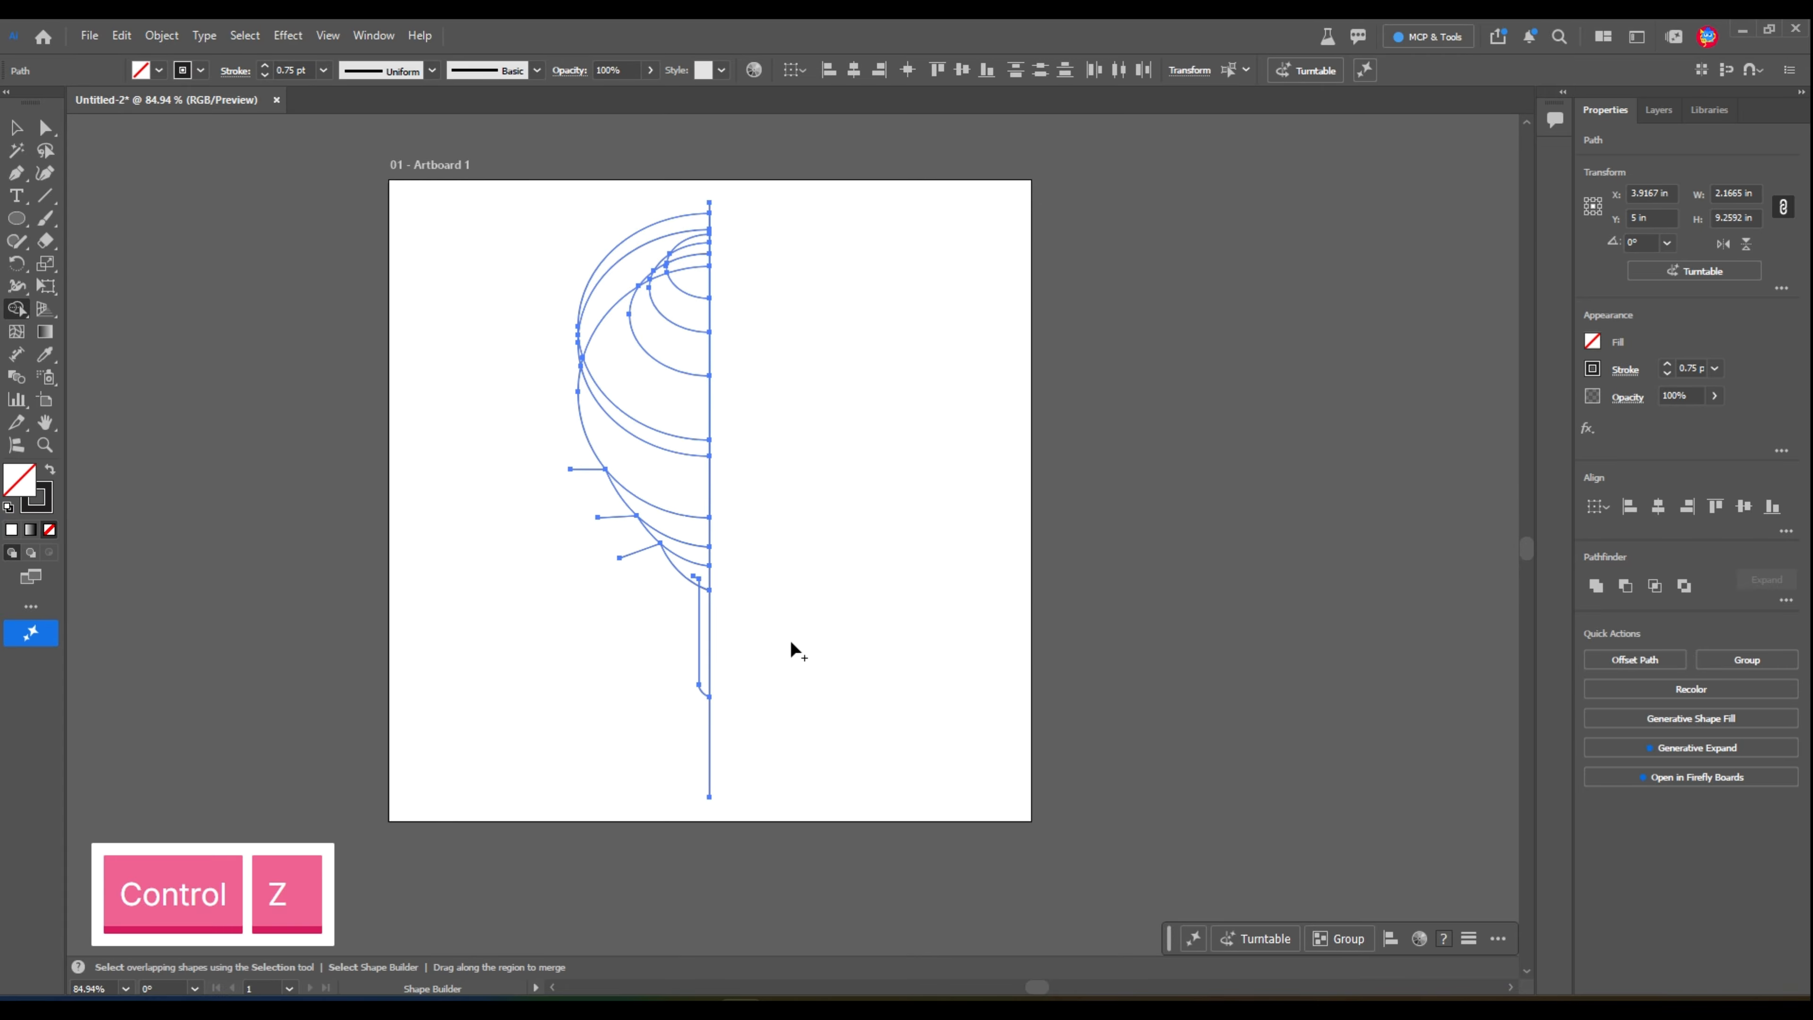
pyautogui.keyDown('alt'); pyautogui.click(629, 555); pyautogui.keyUp('alt')
pyautogui.hotkey('ctrl', 'z')
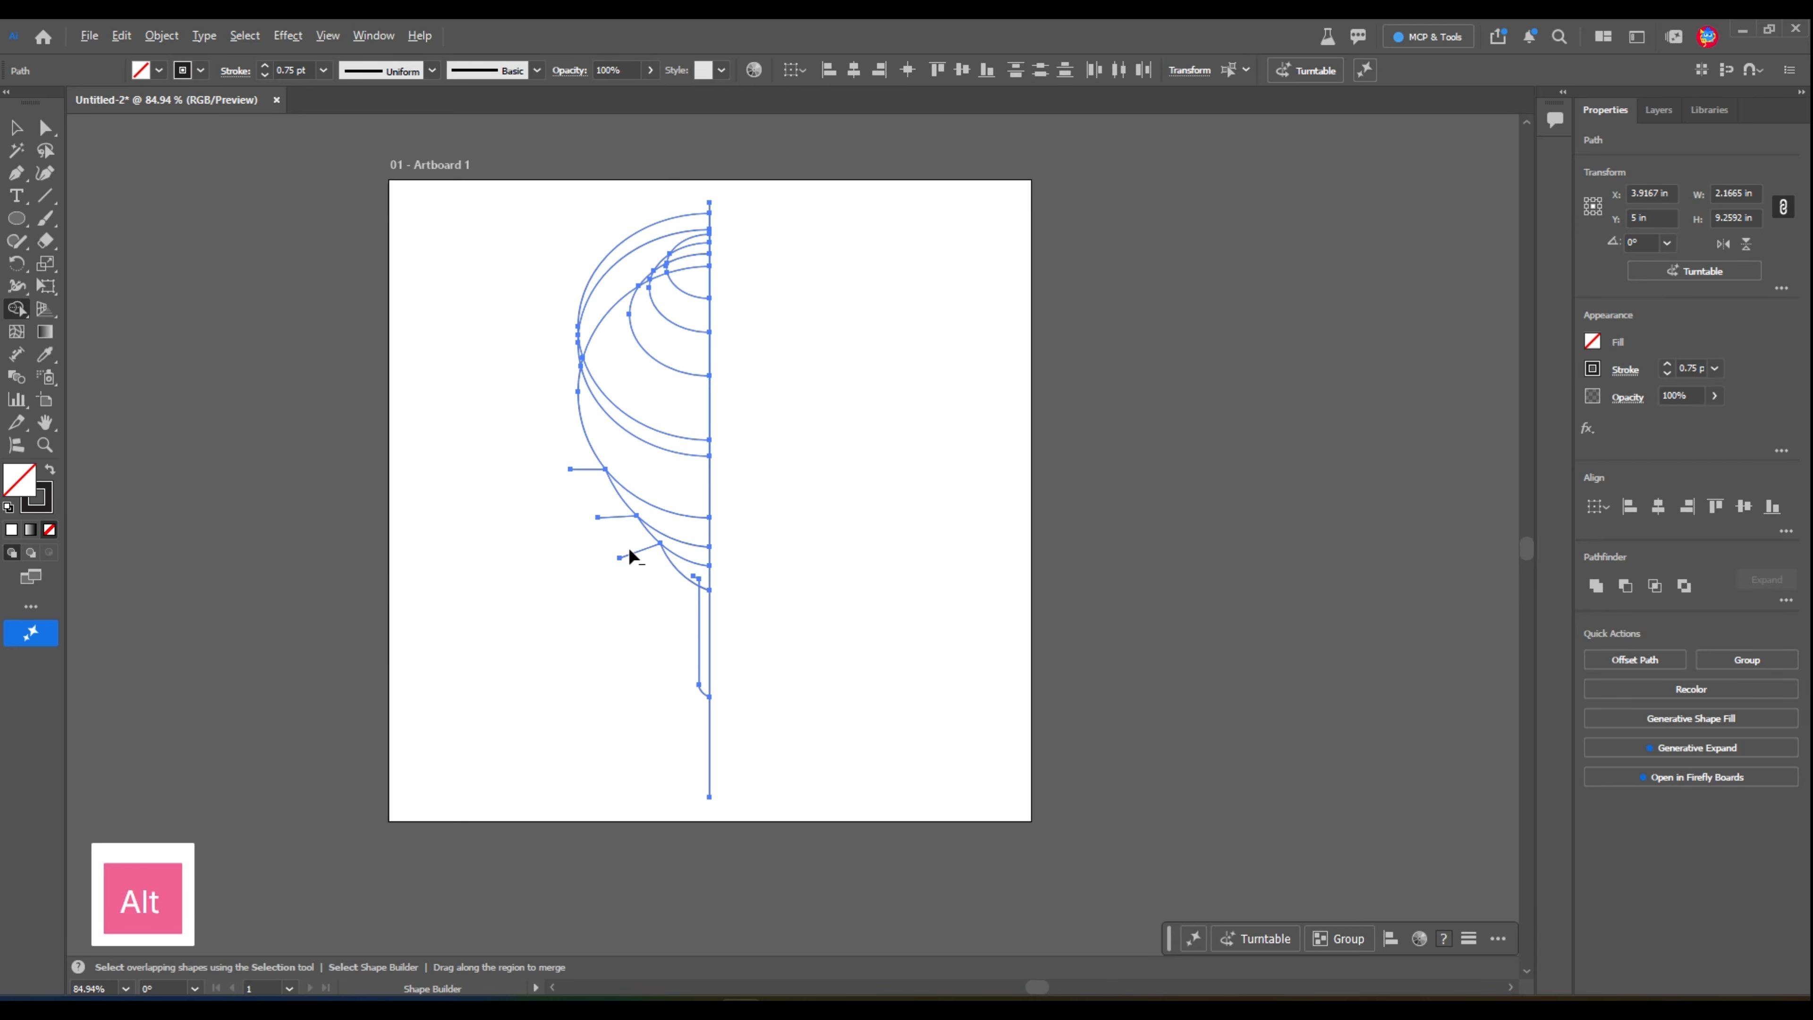
# Erase the upper two lead-in lines and the arcs of the two raised circles outside the outline with Shape Builder.
pyautogui.keyDown('alt'); pyautogui.click(611, 521); pyautogui.keyUp('alt')
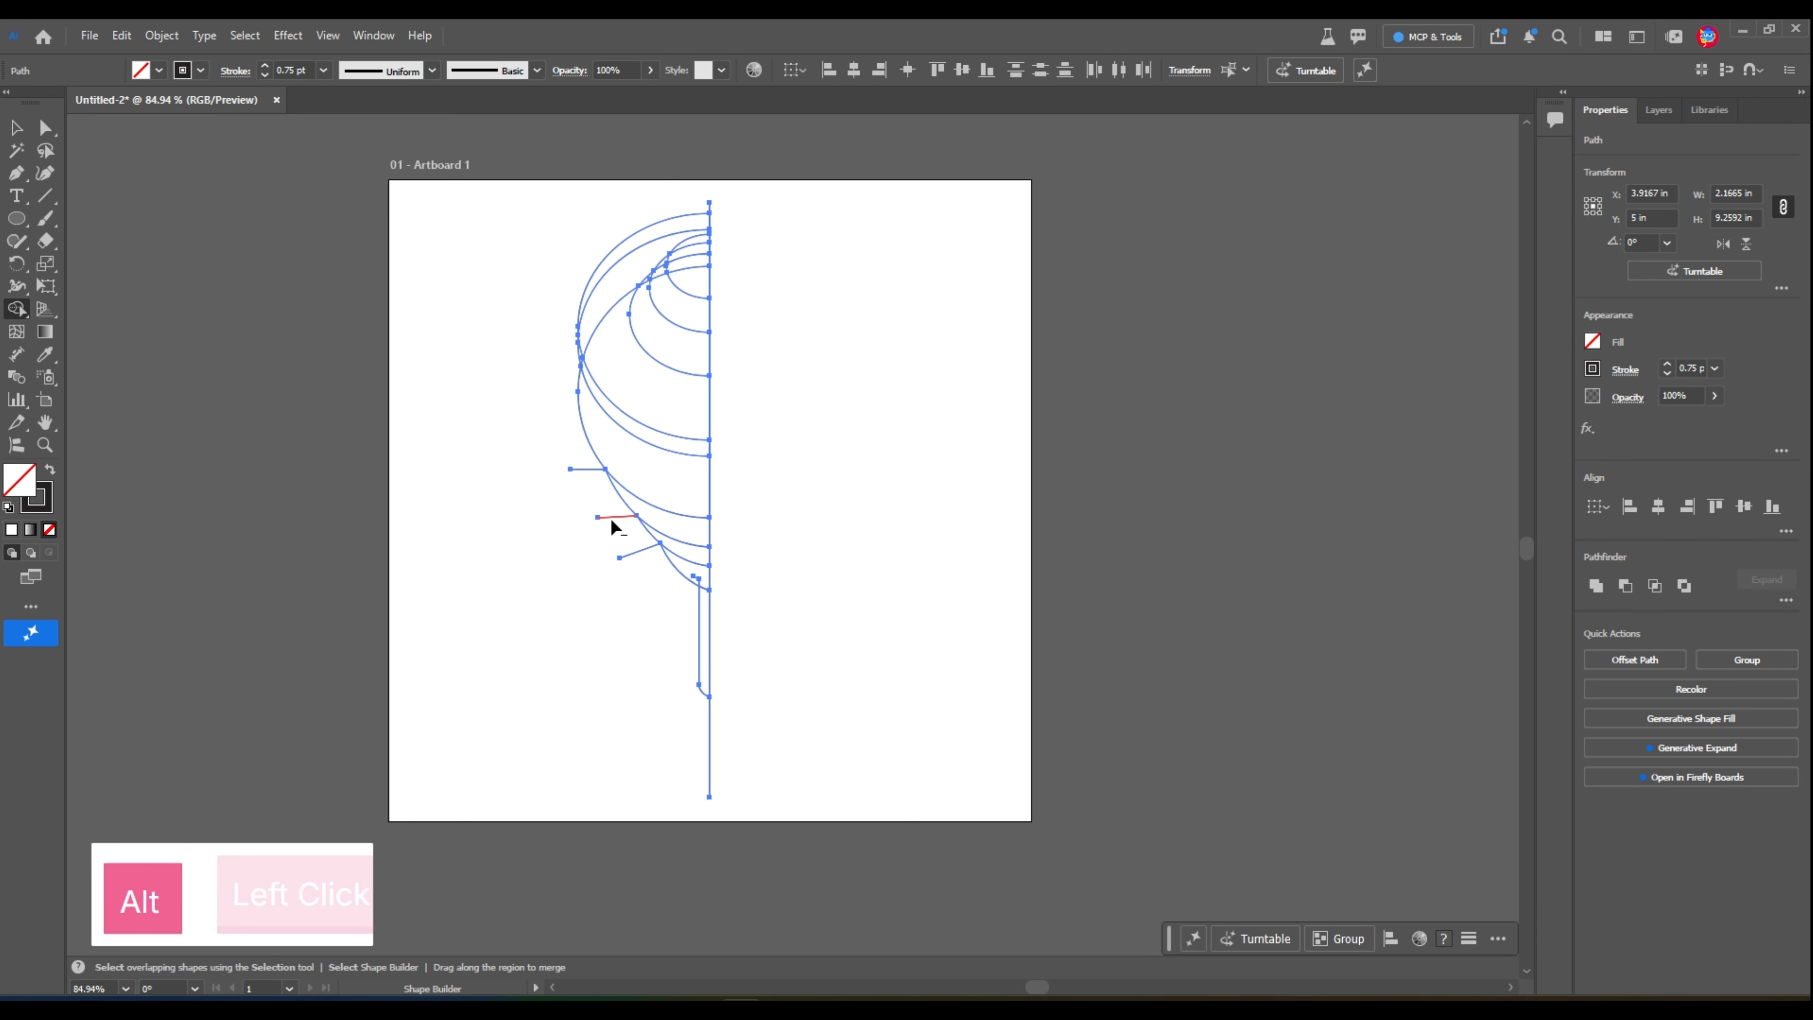
pyautogui.keyDown('alt'); pyautogui.click(587, 470); pyautogui.keyUp('alt')
pyautogui.hotkey('ctrl', 'space')
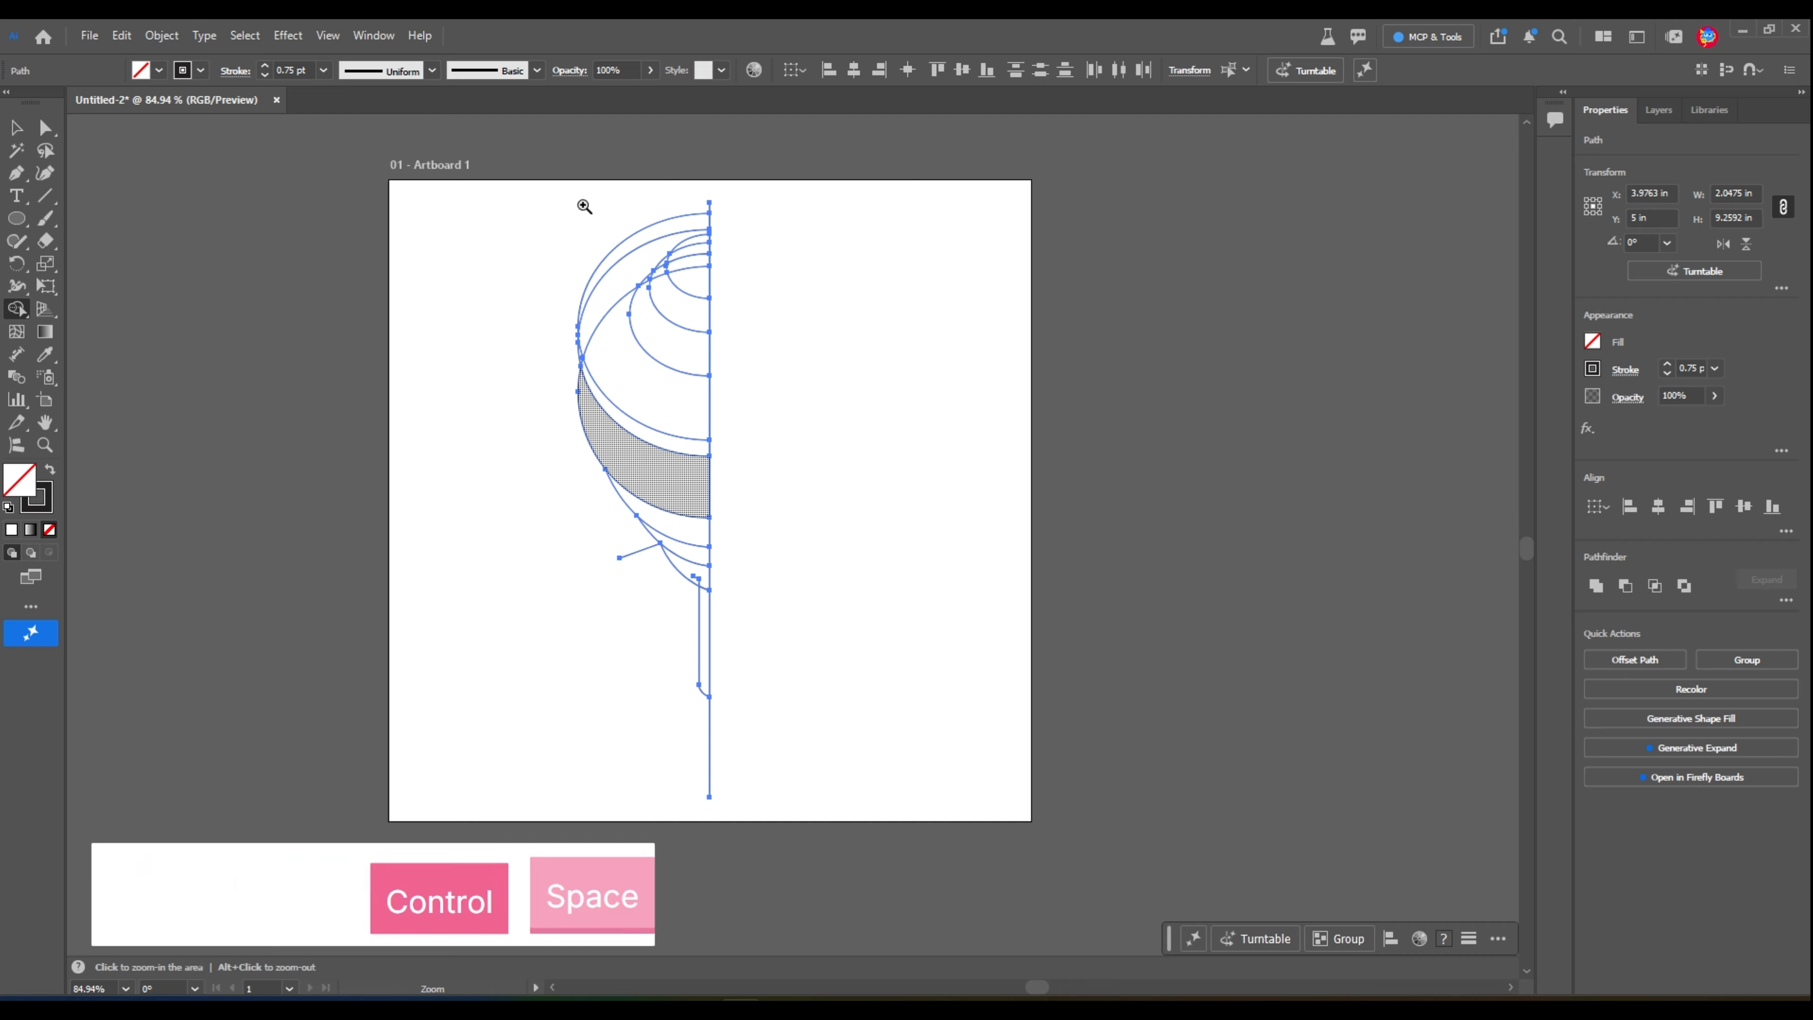
pyautogui.moveTo(583, 202); pyautogui.dragTo(744, 482)
pyautogui.keyDown('alt'); pyautogui.moveTo(633, 372); pyautogui.dragTo(593, 326); pyautogui.keyUp('alt')
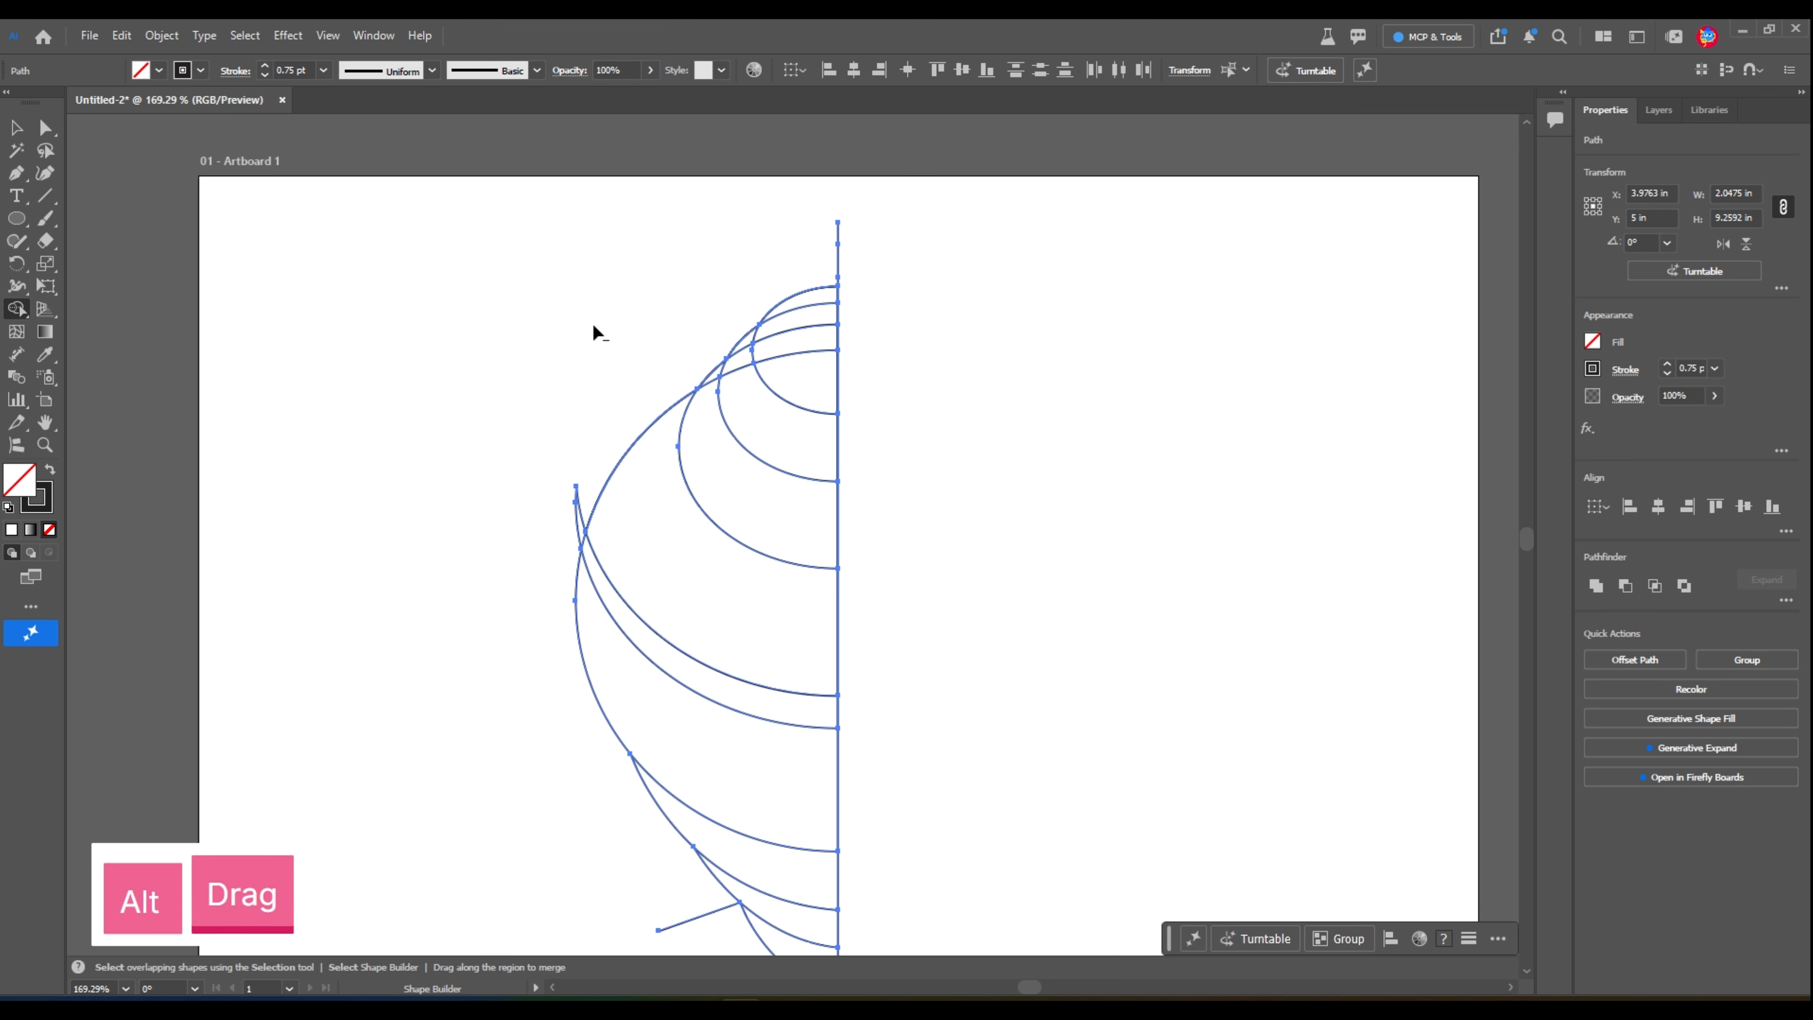
pyautogui.keyDown('alt'); pyautogui.click(584, 504); pyautogui.keyUp('alt')
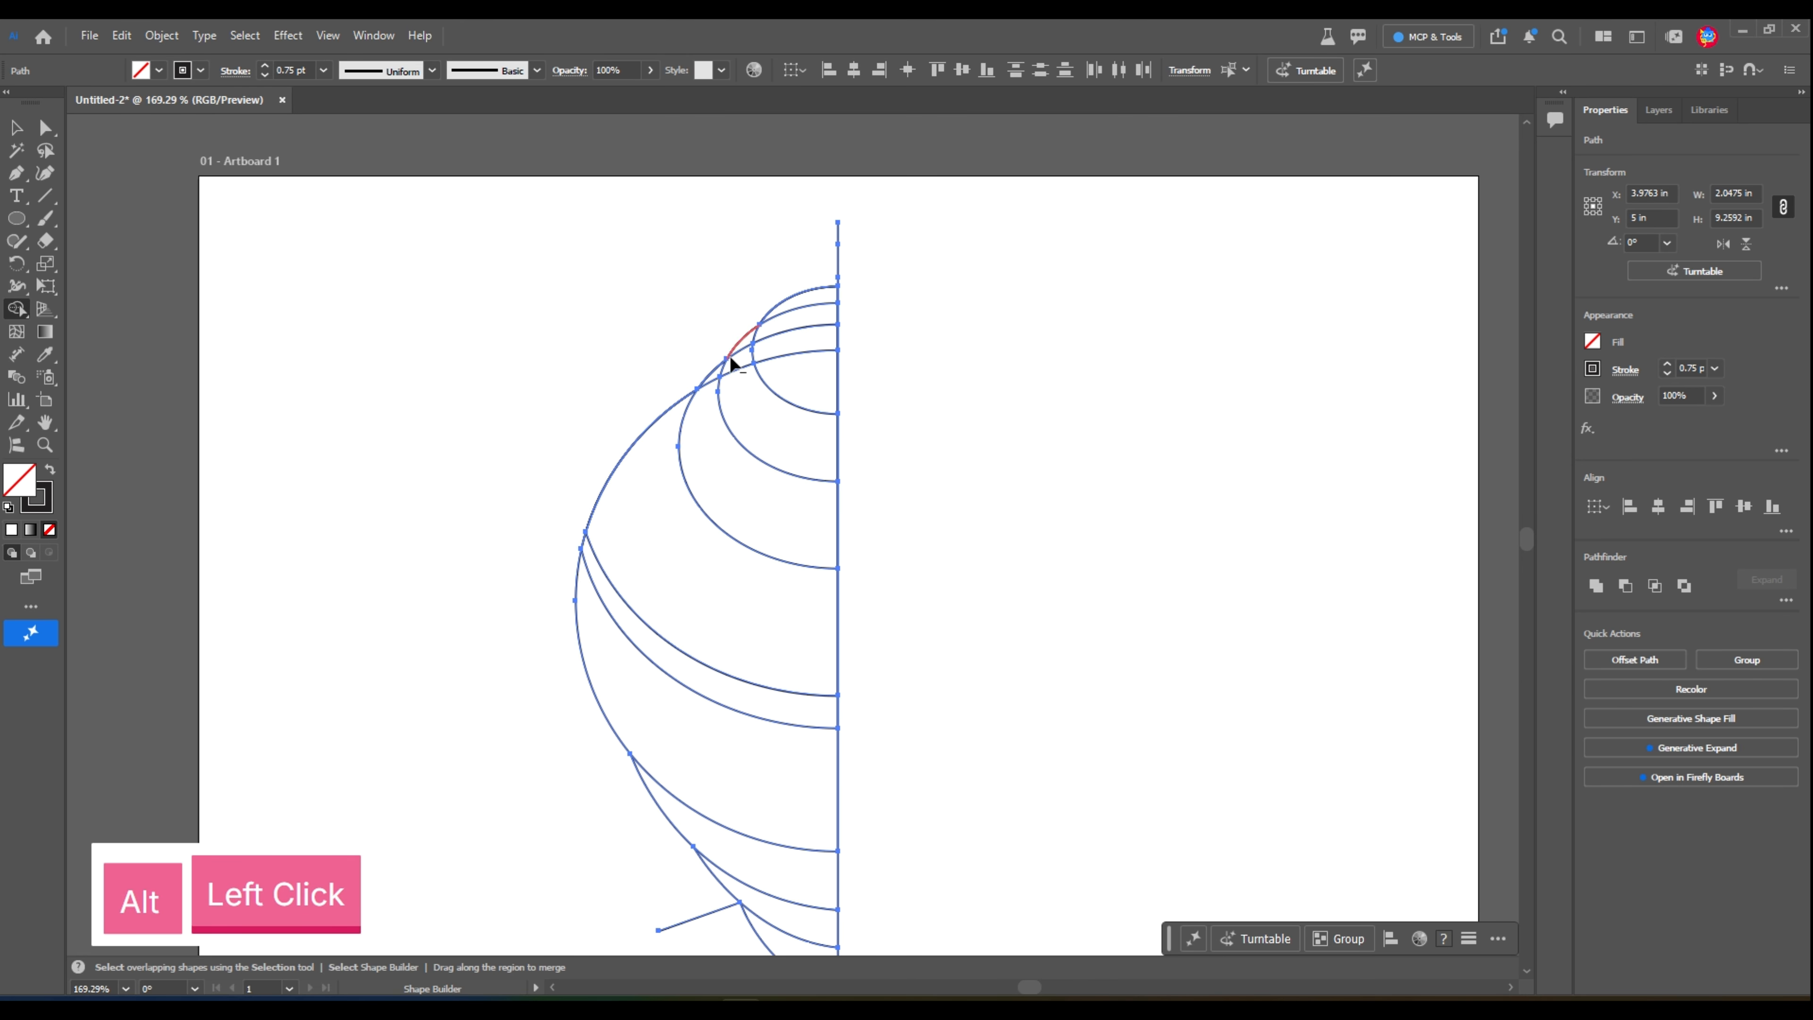
# Erase the arc segments of the smallest ellipse that cross the upper bands with Shape Builder.
pyautogui.hotkey('ctrl', 'space')
pyautogui.moveTo(796, 291); pyautogui.dragTo(933, 510)
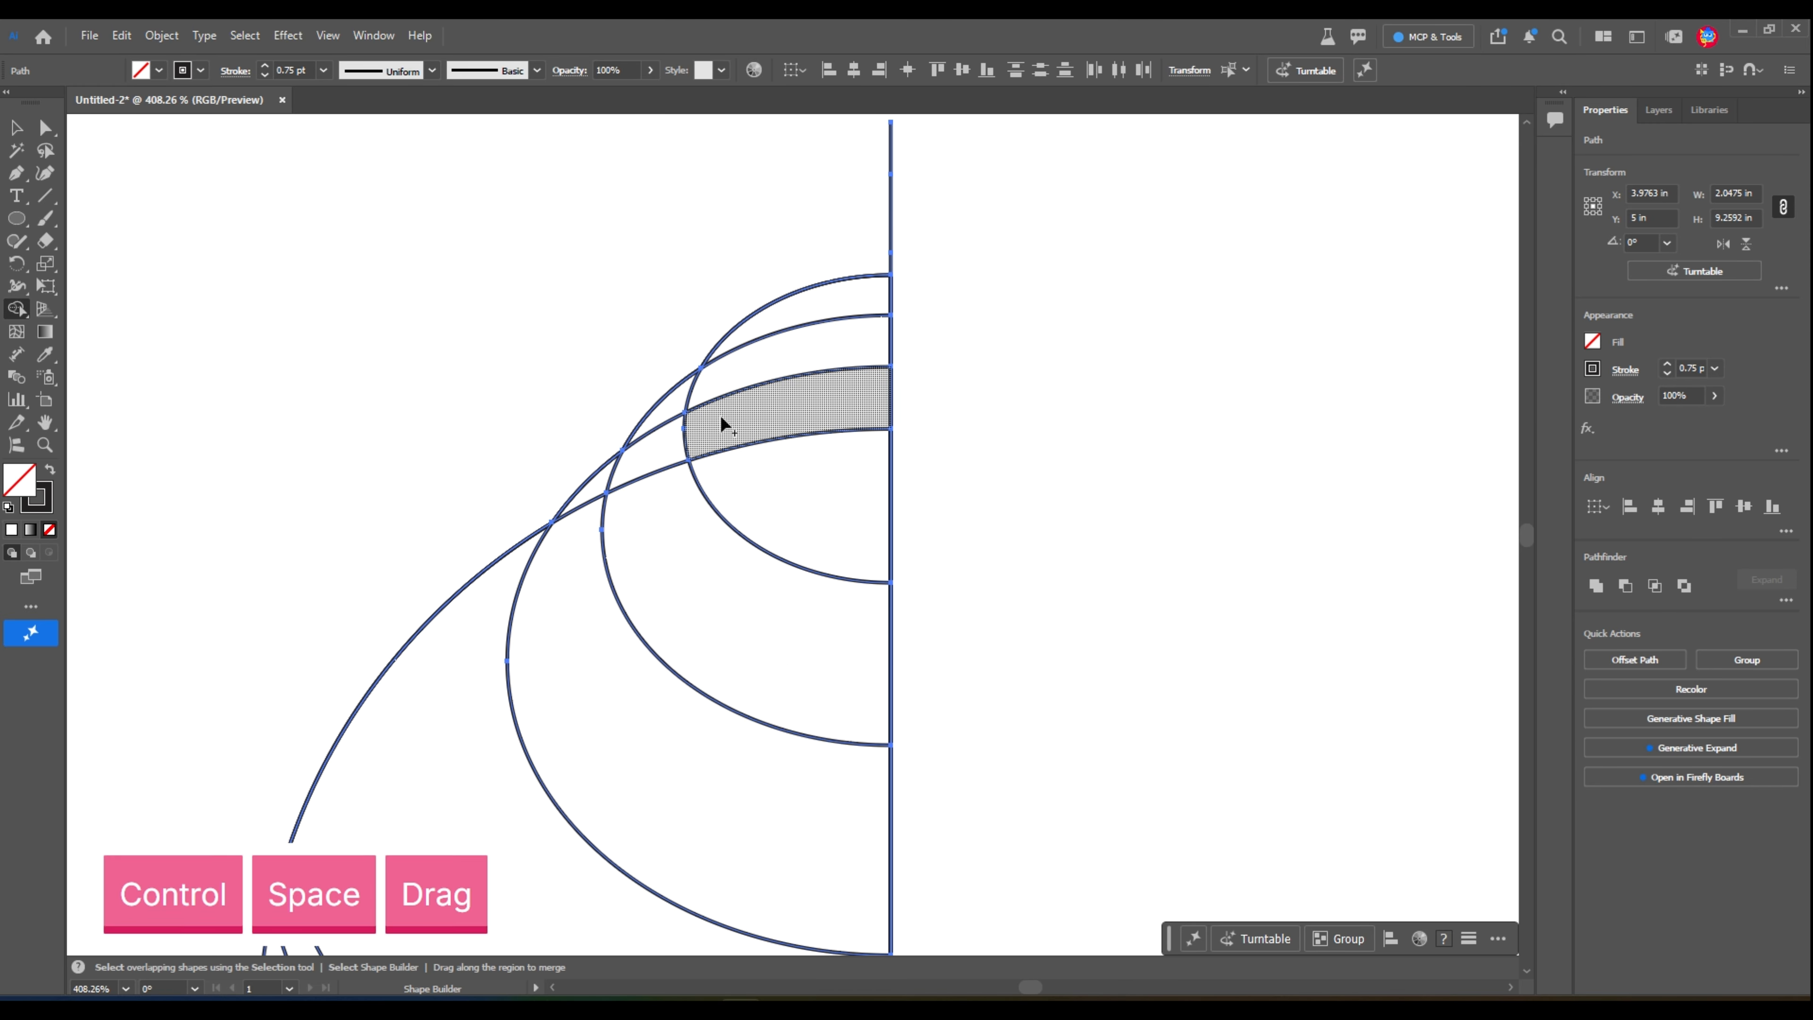
pyautogui.keyDown('alt'); pyautogui.moveTo(669, 400); pyautogui.dragTo(723, 389); pyautogui.keyUp('alt')
pyautogui.hotkey('ctrl', 'z')
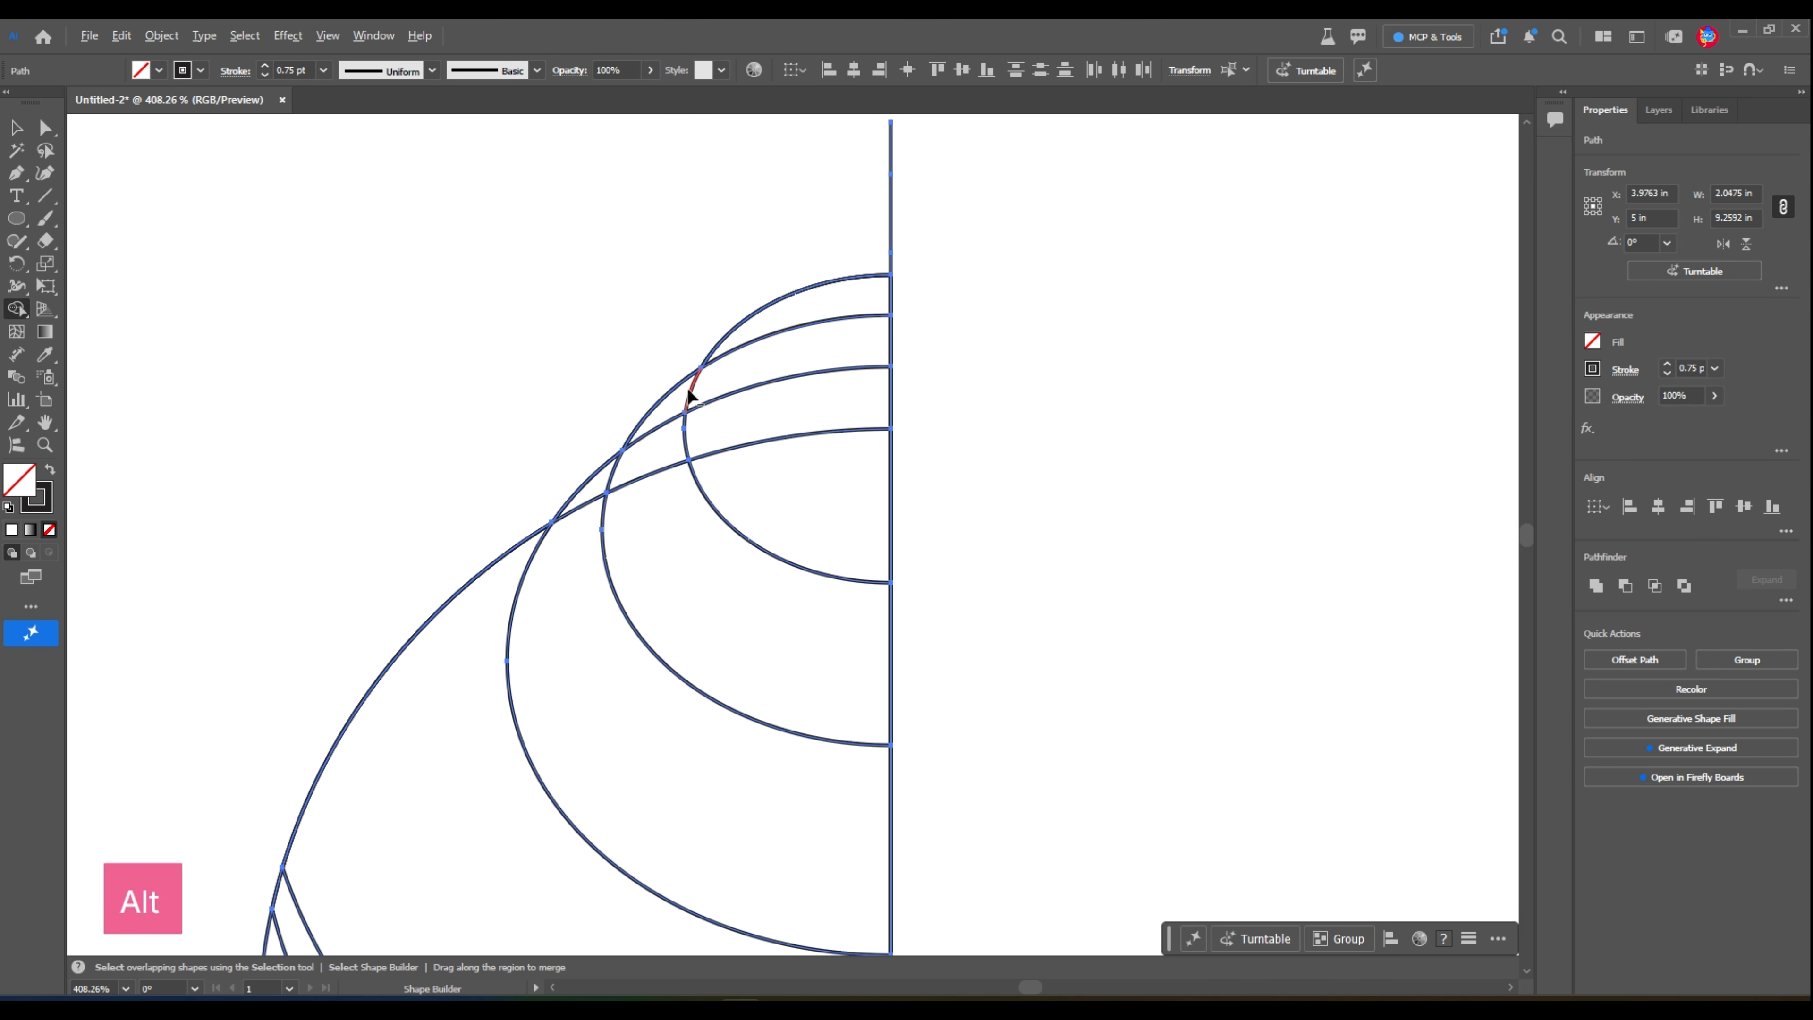
pyautogui.keyDown('alt'); pyautogui.click(691, 398); pyautogui.keyUp('alt')
pyautogui.hotkey('ctrl', 'z')
pyautogui.keyDown('alt'); pyautogui.click(691, 397); pyautogui.keyUp('alt')
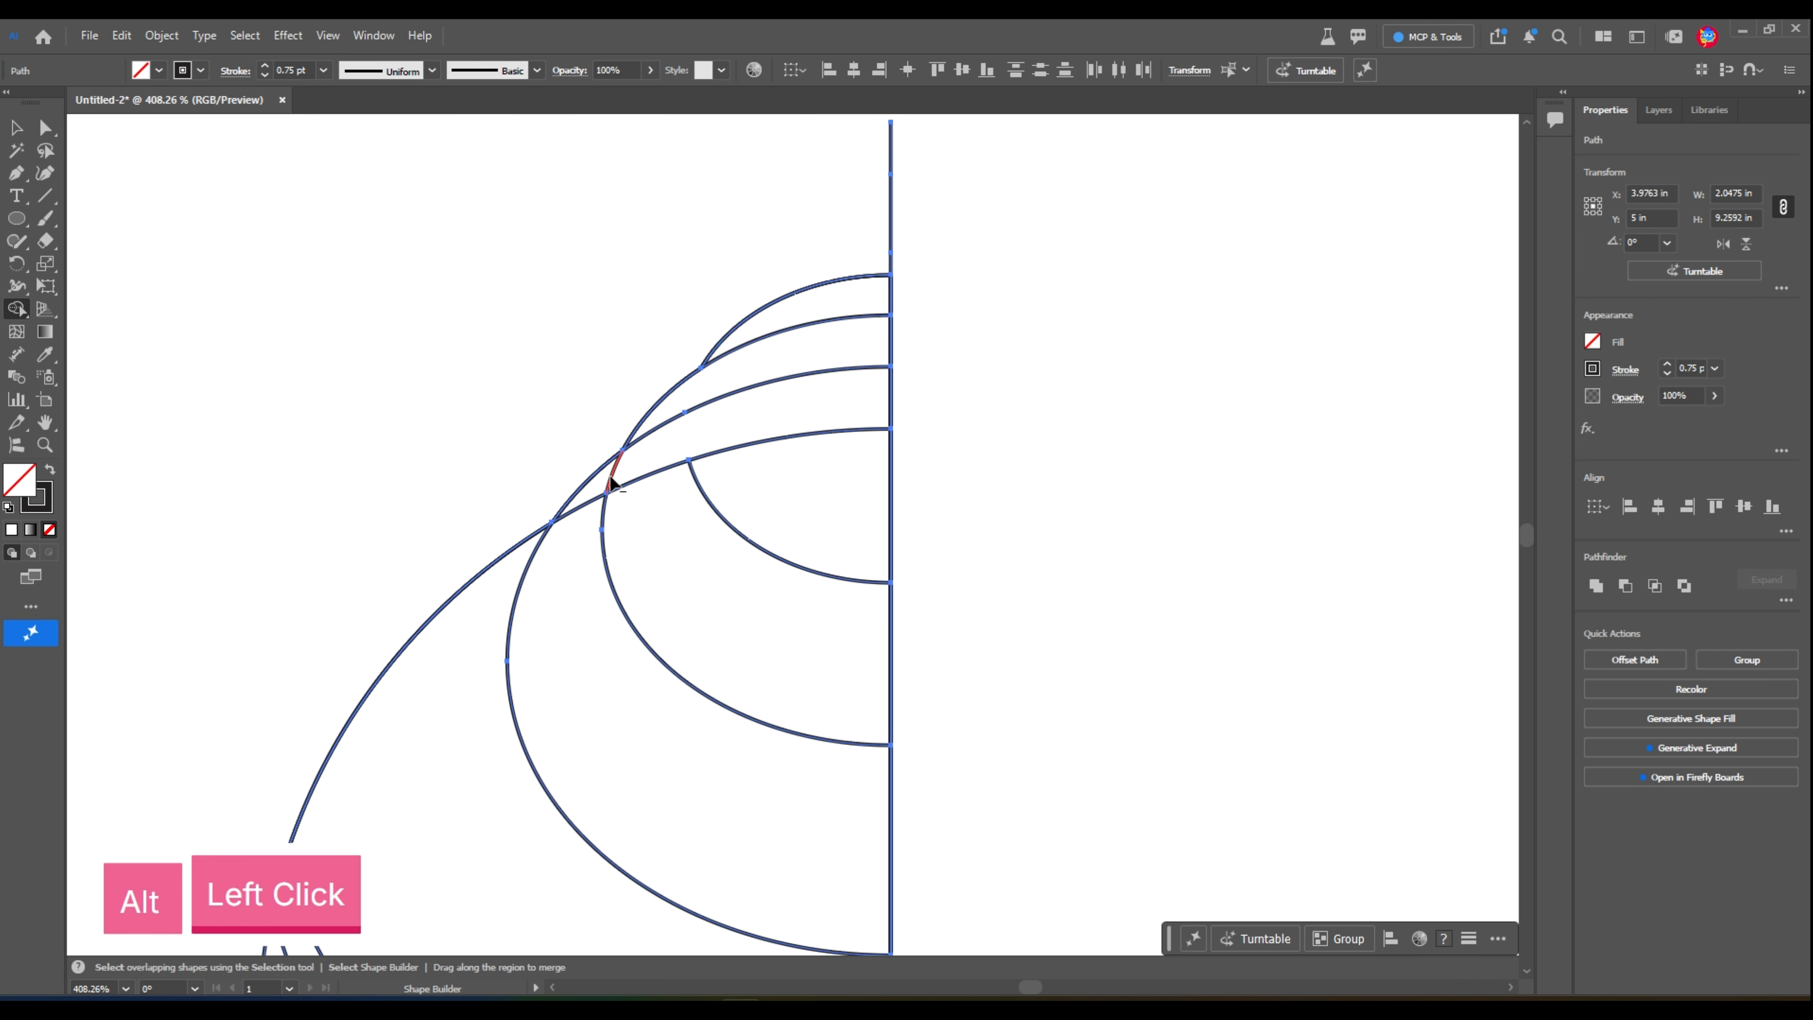
# Erase the remaining inner arcs of the three small ellipses inside the large curve with Shape Builder.
pyautogui.moveTo(801, 357); pyautogui.dragTo(574, 408)
pyautogui.moveTo(757, 468); pyautogui.dragTo(762, 407)
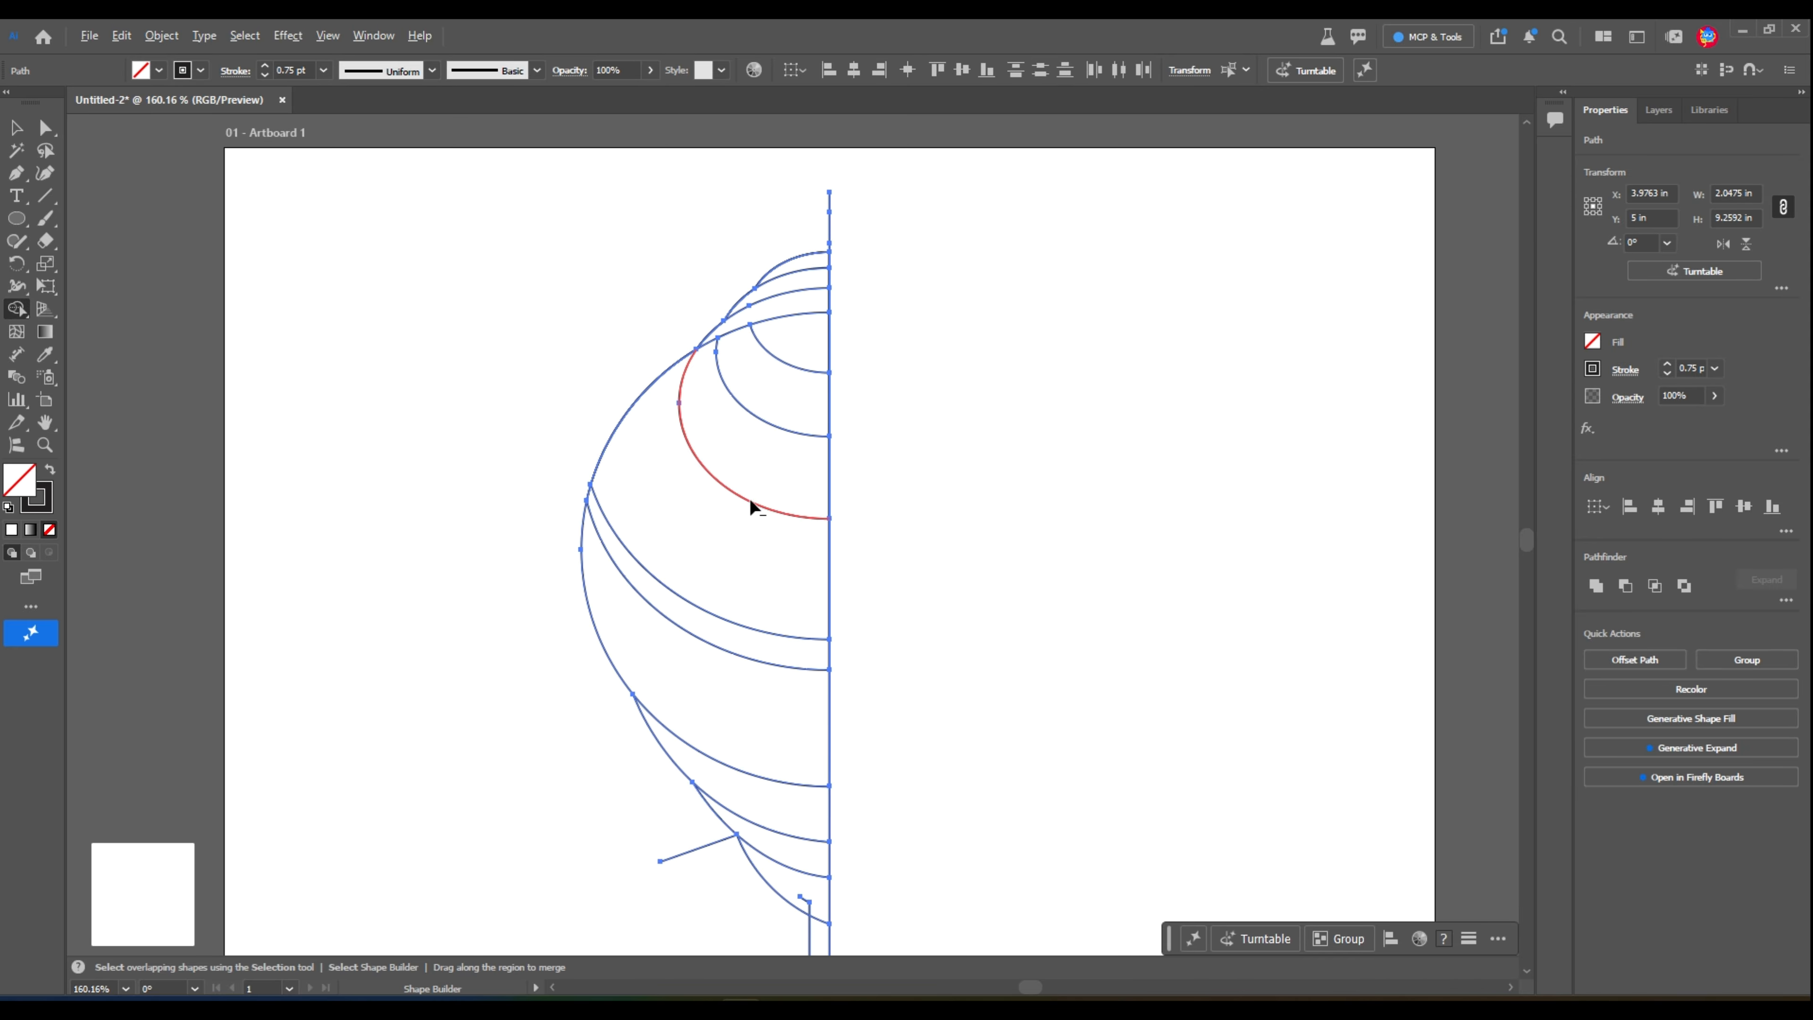
pyautogui.keyDown('alt'); pyautogui.click(783, 436); pyautogui.keyUp('alt')
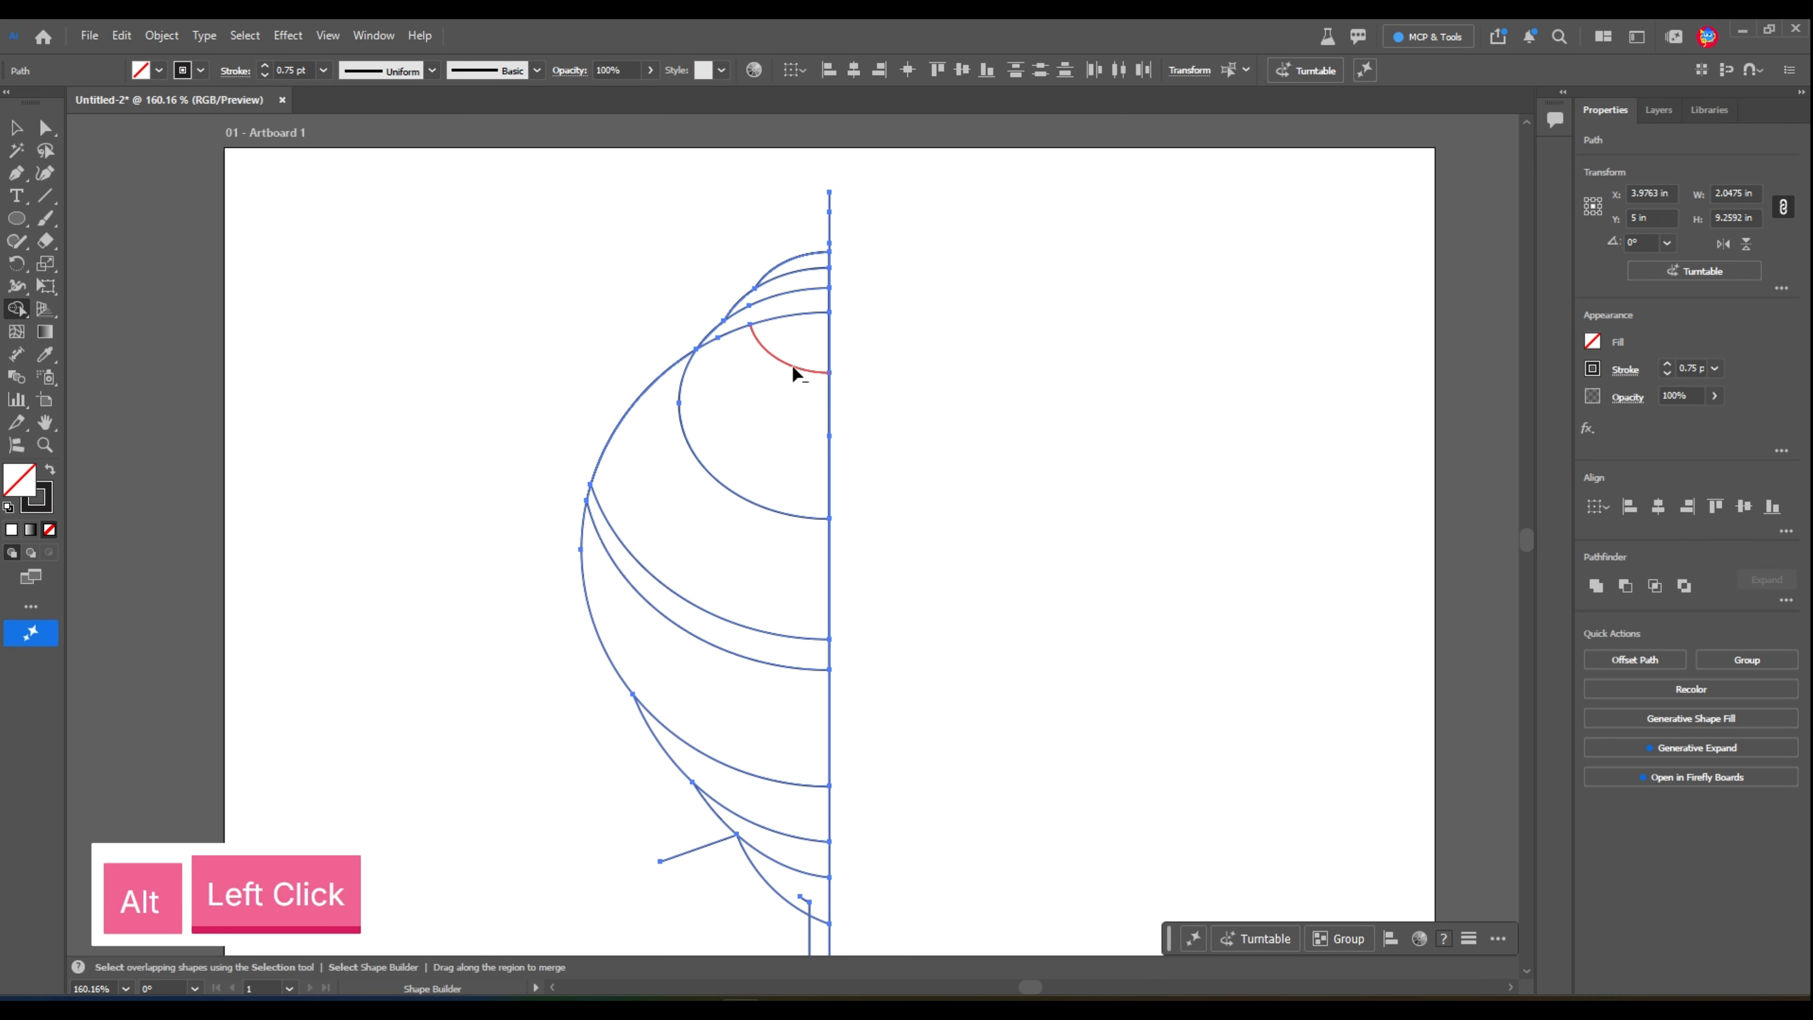
pyautogui.keyDown('alt'); pyautogui.click(792, 363); pyautogui.keyUp('alt')
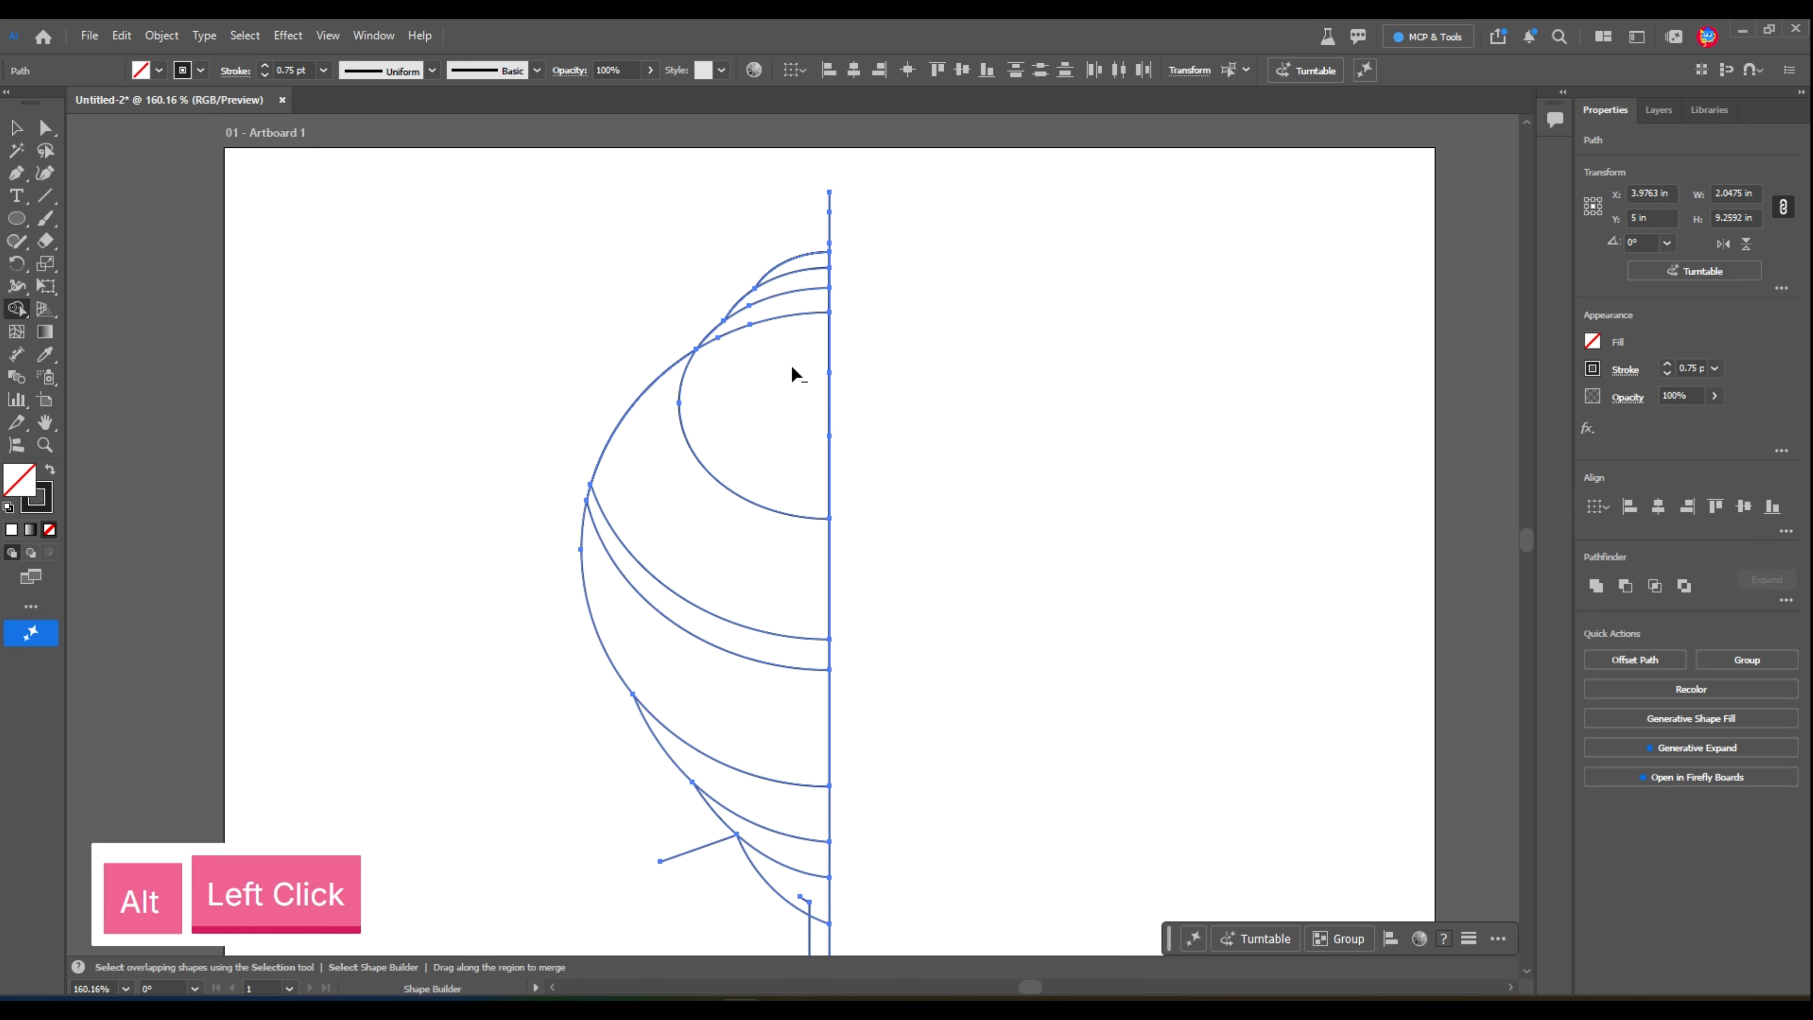
pyautogui.keyDown('alt'); pyautogui.click(737, 494); pyautogui.keyUp('alt')
pyautogui.moveTo(736, 493)
pyautogui.mouseDown()
pyautogui.moveTo(587, 458)
pyautogui.moveTo(829, 669)
pyautogui.moveTo(802, 706)
pyautogui.moveTo(890, 729)
pyautogui.moveTo(741, 393)
pyautogui.moveTo(757, 493)
pyautogui.mouseUp()
pyautogui.keyDown('alt'); pyautogui.click(754, 412); pyautogui.keyUp('alt')
# Delete the centre line's excess below the stem and the stray lead-in line beside the lower curves.
pyautogui.moveTo(789, 663); pyautogui.dragTo(749, 235)
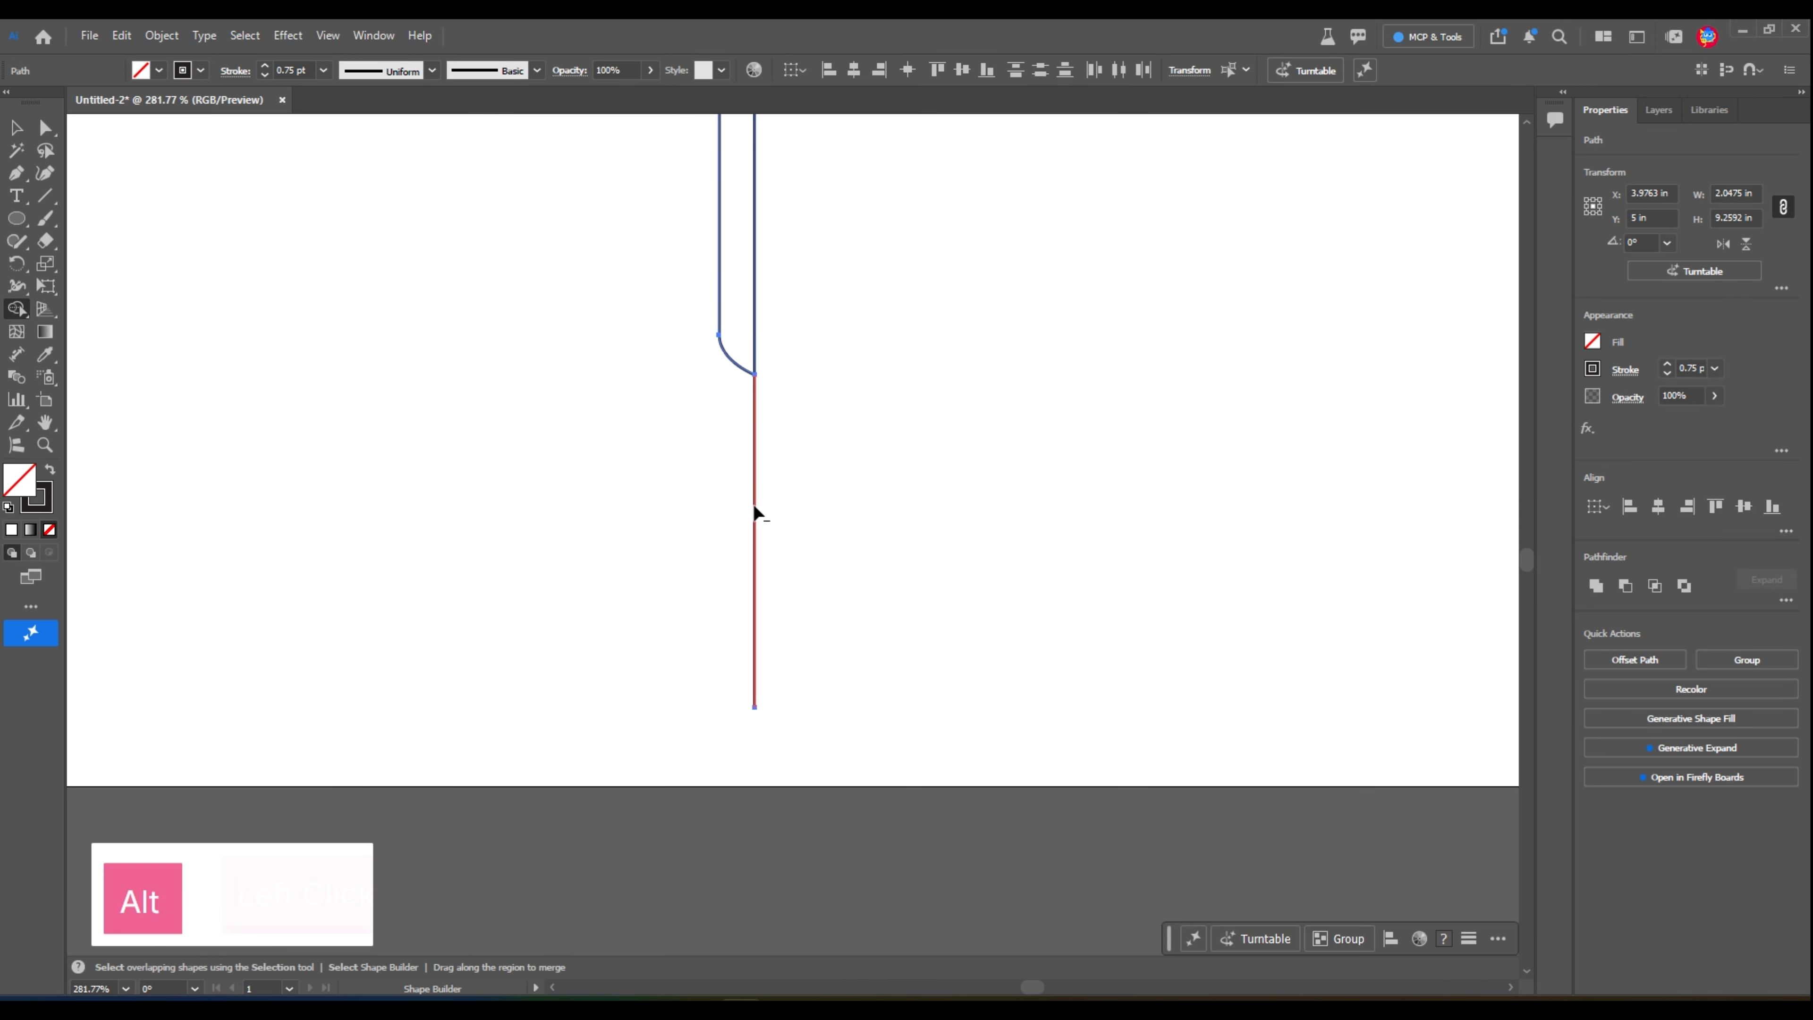
pyautogui.keyDown('alt'); pyautogui.click(757, 510); pyautogui.keyUp('alt')
pyautogui.moveTo(757, 510); pyautogui.dragTo(899, 688)
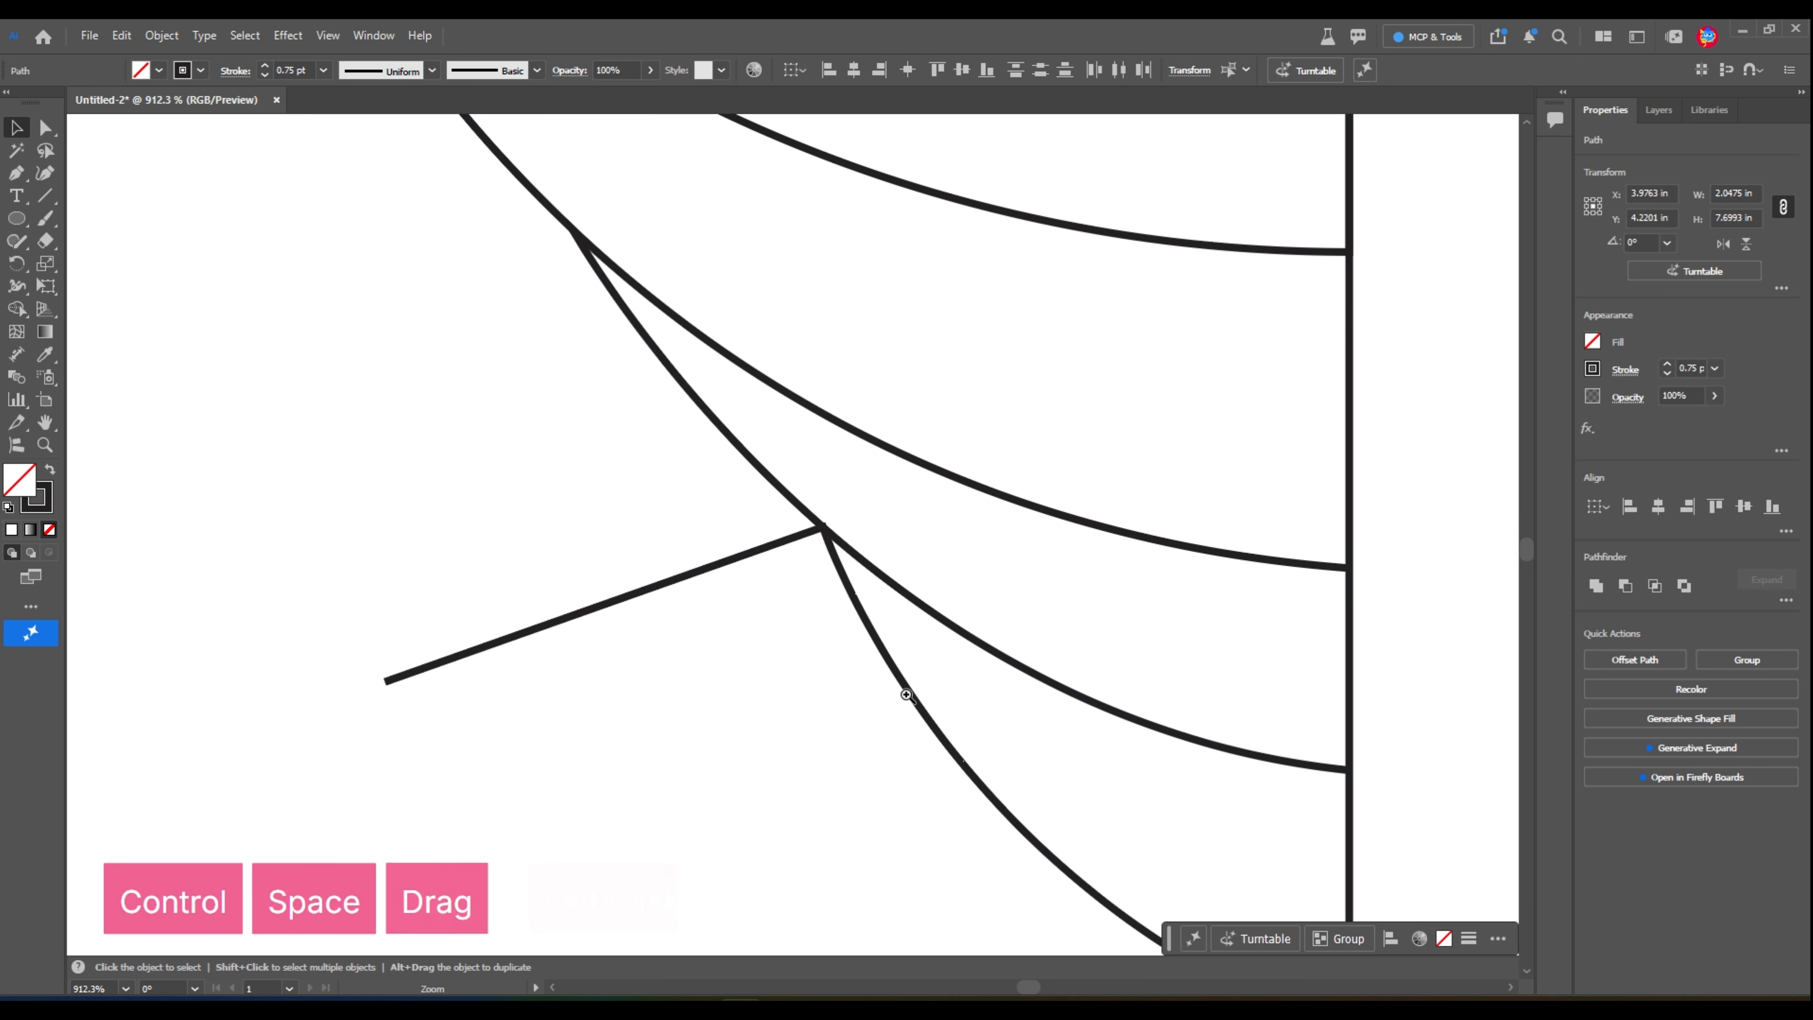
pyautogui.click(575, 622)
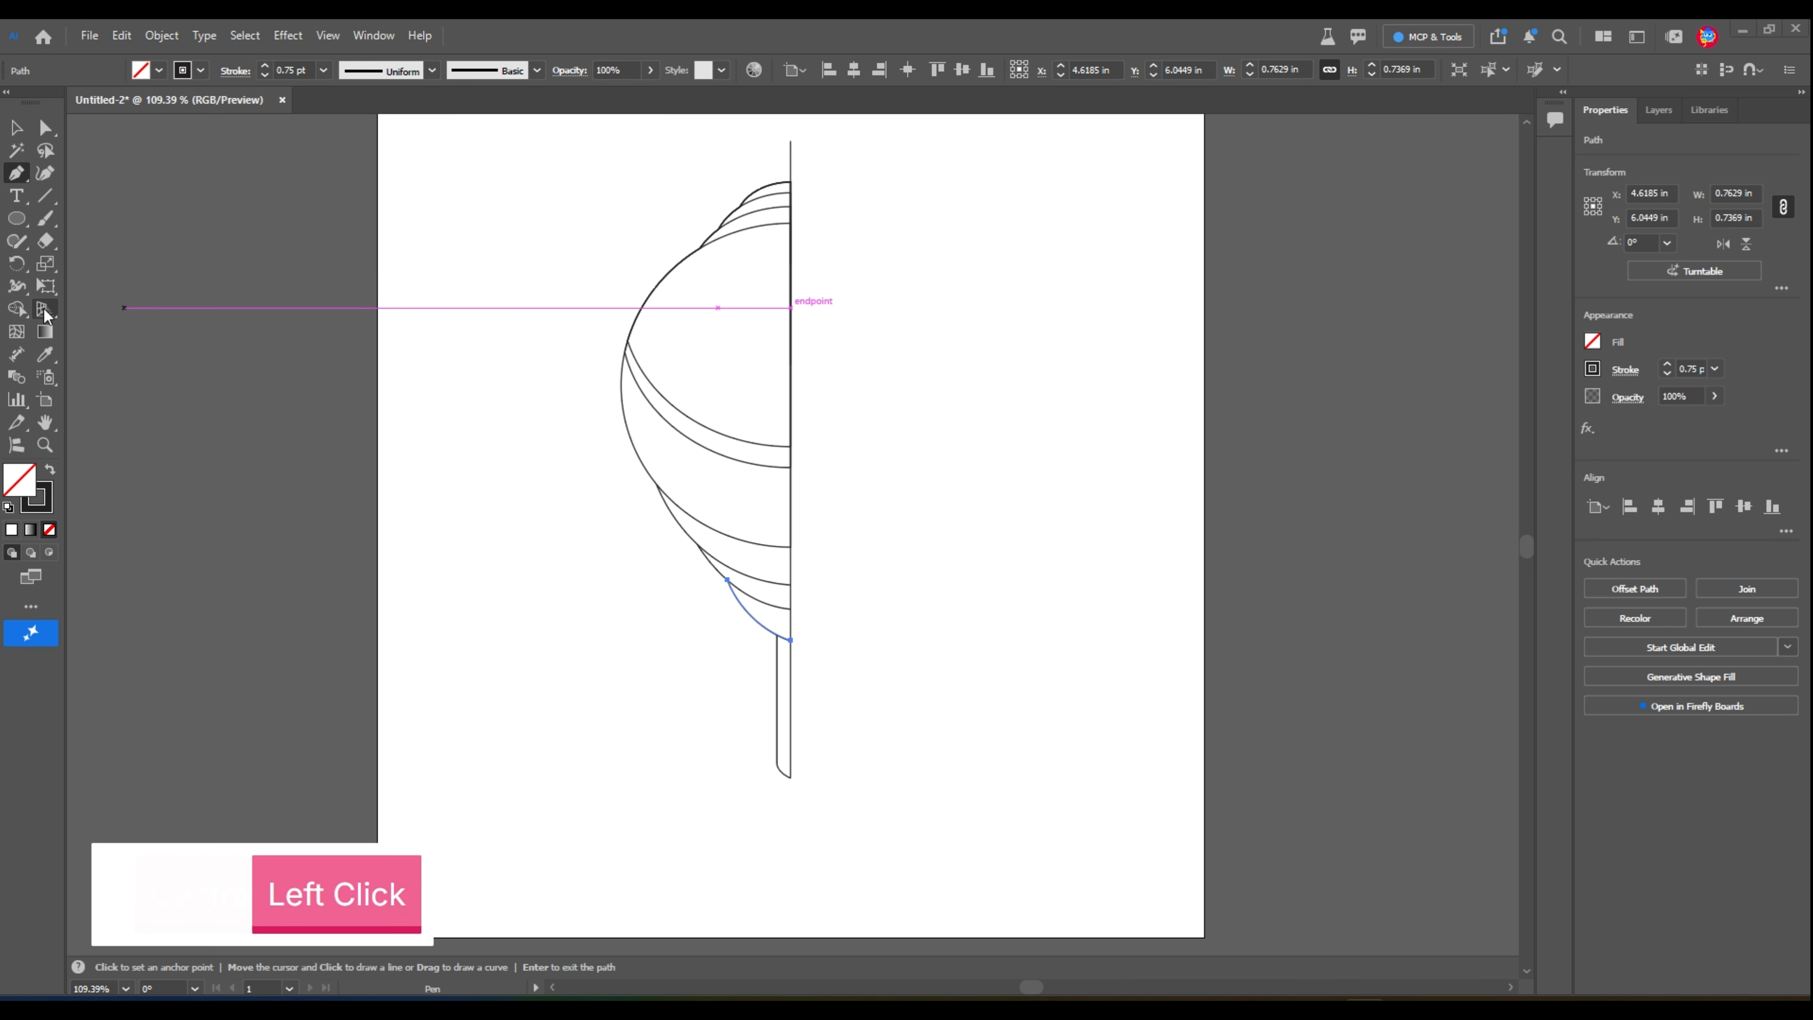
# Select all the artwork, trim the centre line above the topmost arc with Shape Builder, and deselect.
pyautogui.click(18, 309)
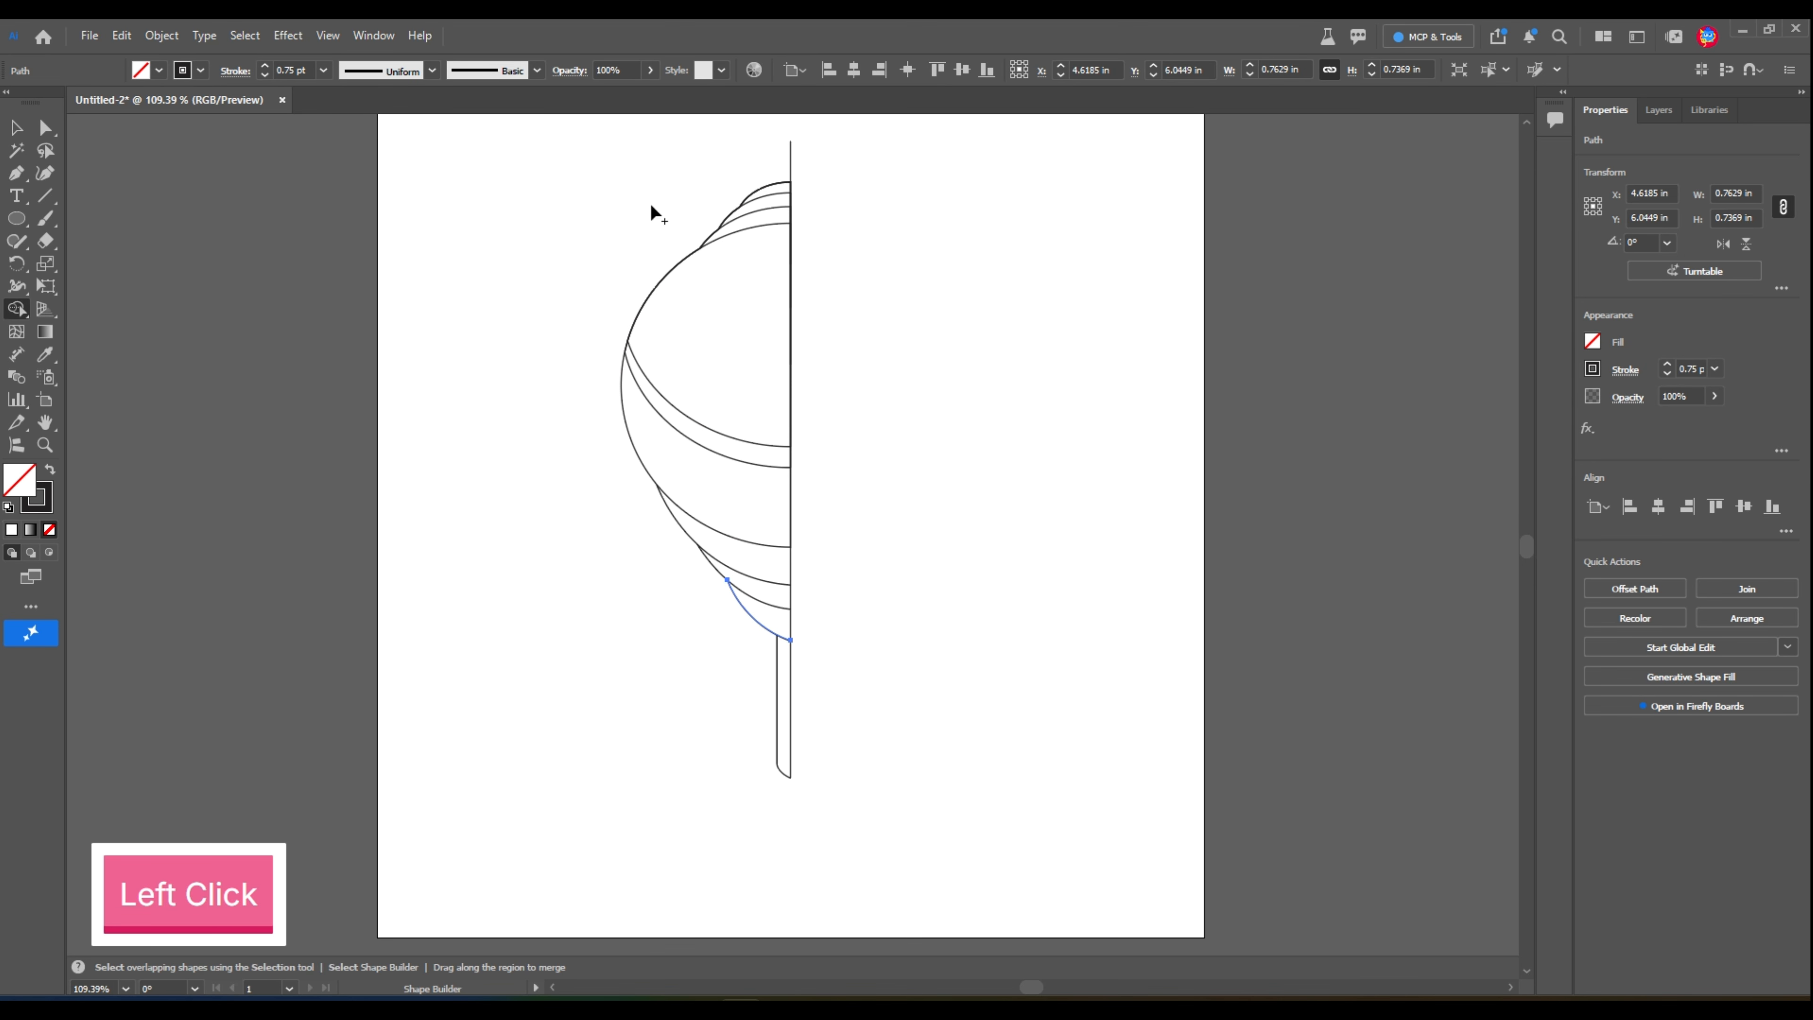
pyautogui.moveTo(776, 159); pyautogui.dragTo(837, 162)
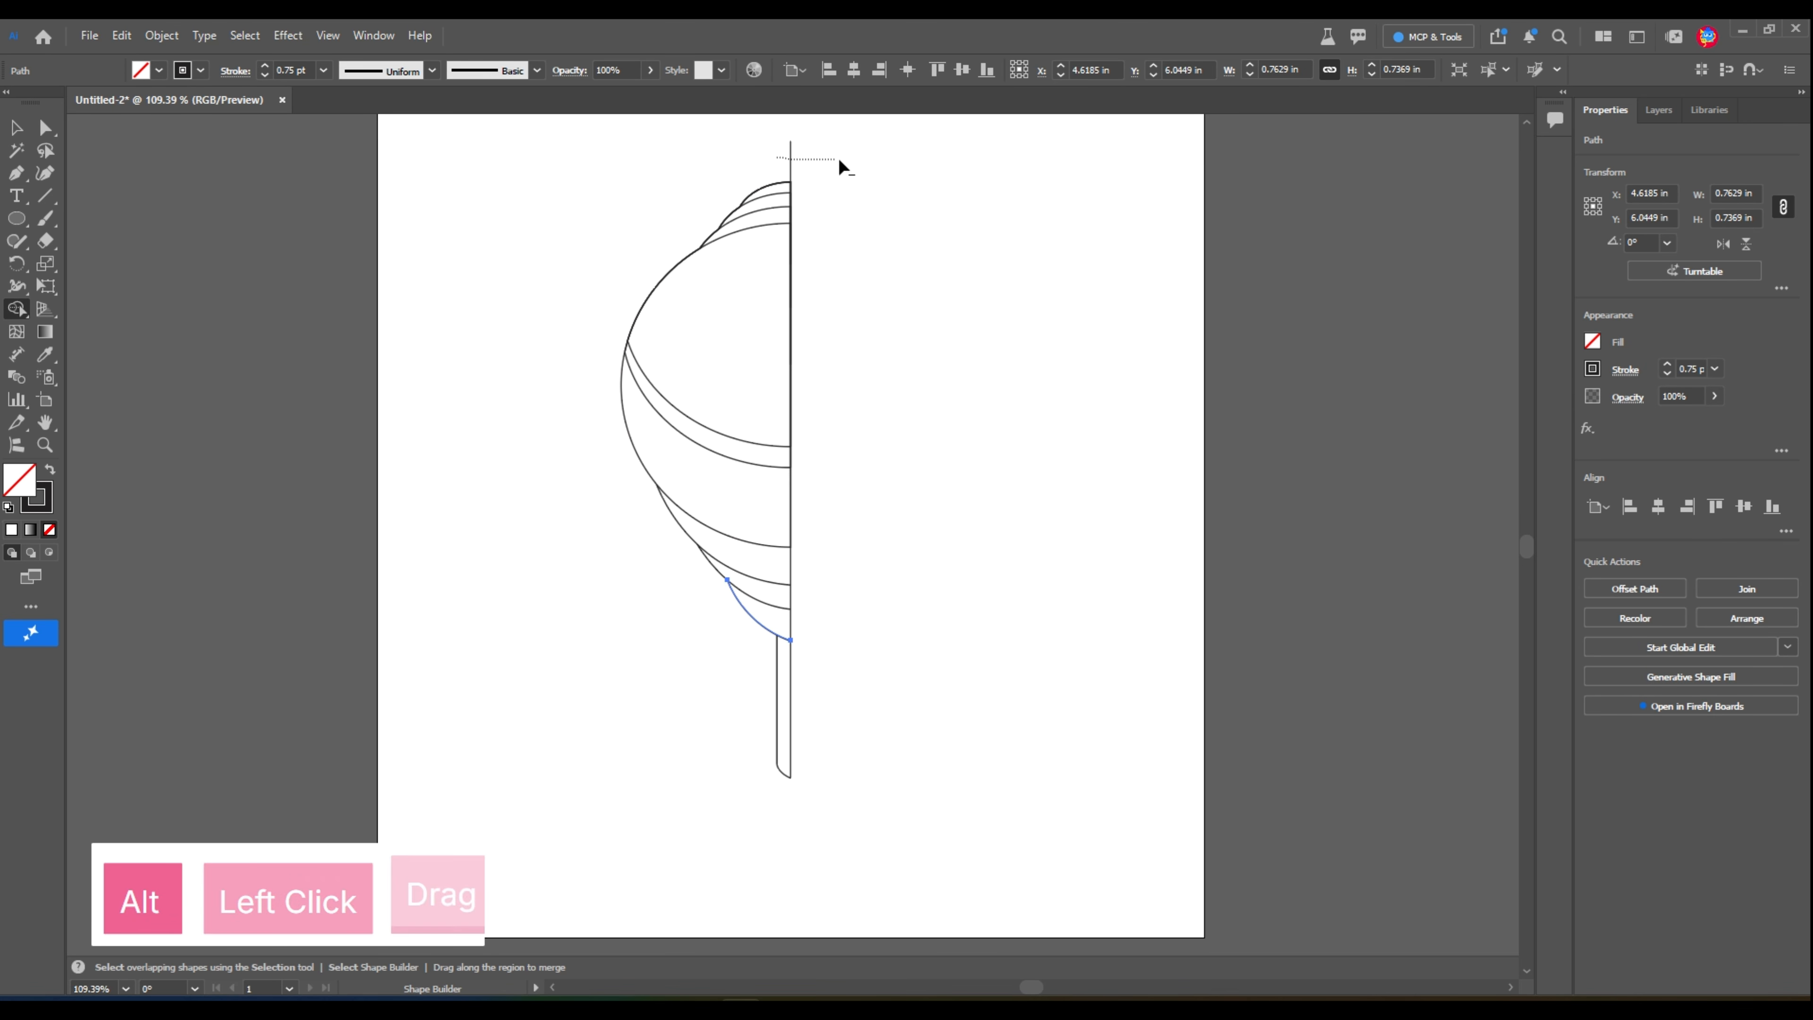
pyautogui.click(18, 129)
pyautogui.moveTo(546, 152)
pyautogui.mouseDown()
pyautogui.moveTo(863, 555)
pyautogui.moveTo(928, 868)
pyautogui.mouseUp()
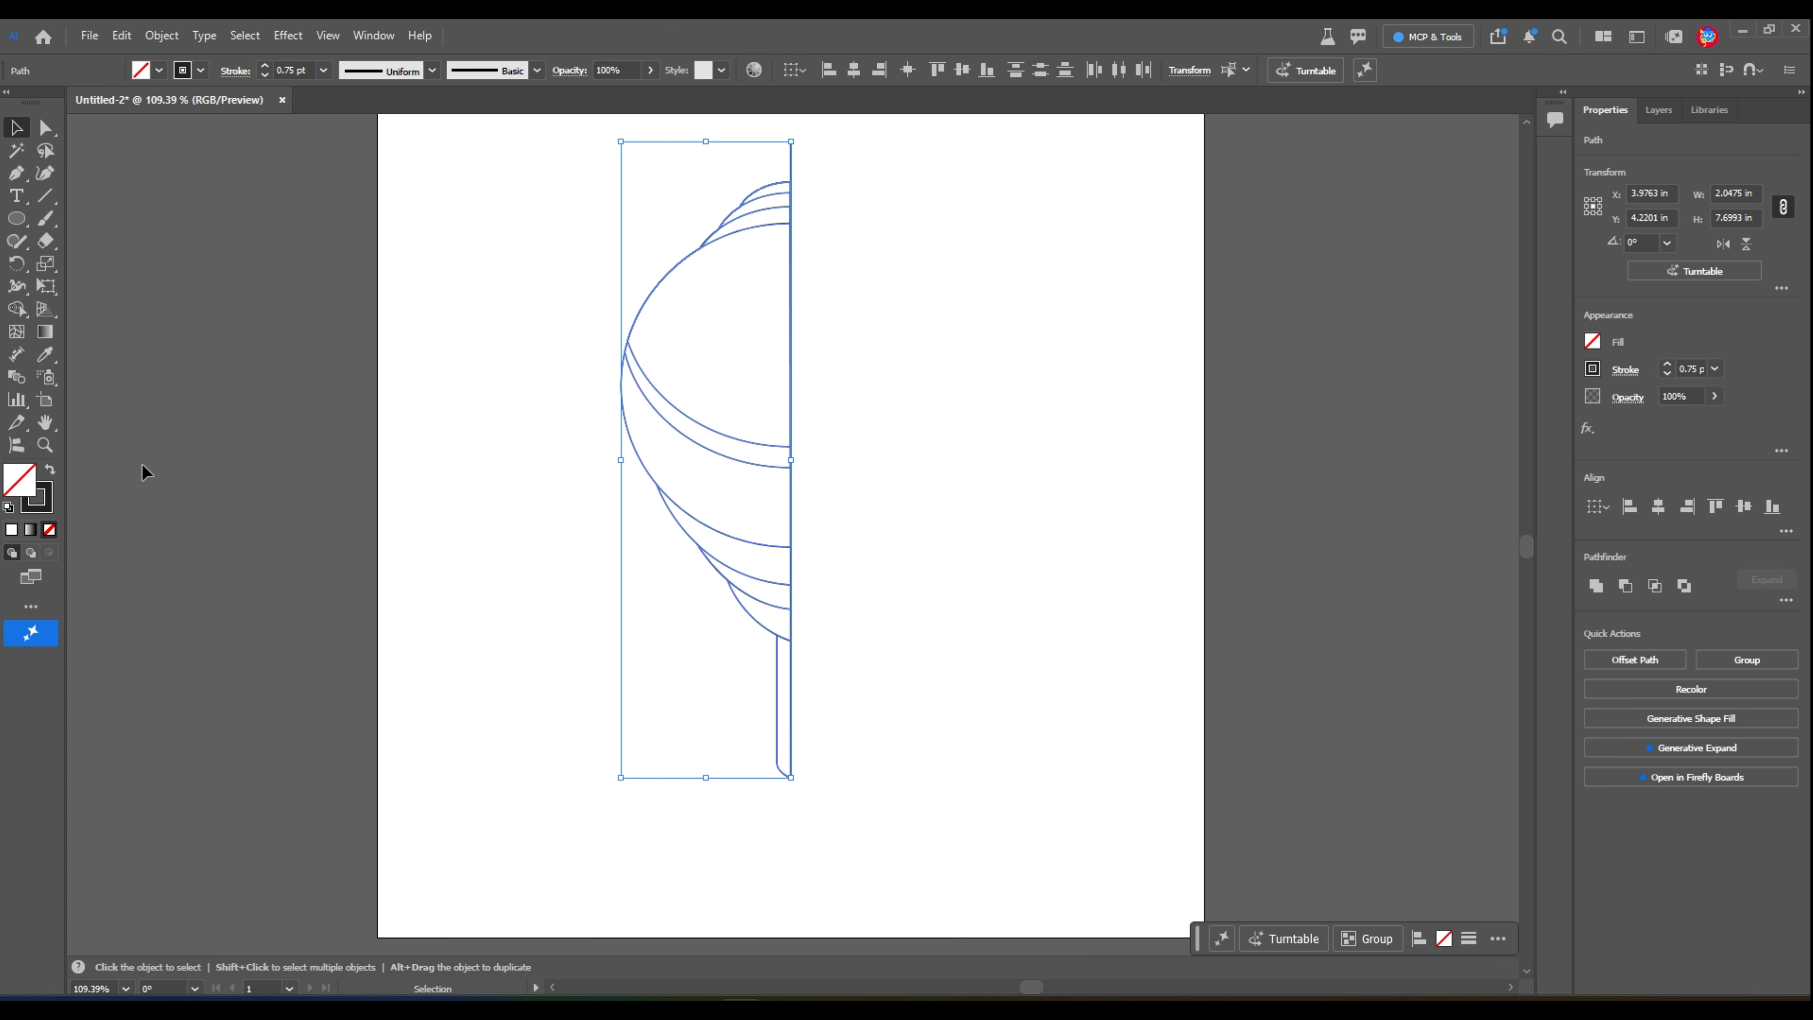
pyautogui.click(18, 309)
pyautogui.moveTo(751, 159); pyautogui.dragTo(830, 164)
pyautogui.click(10, 125)
pyautogui.click(516, 295)
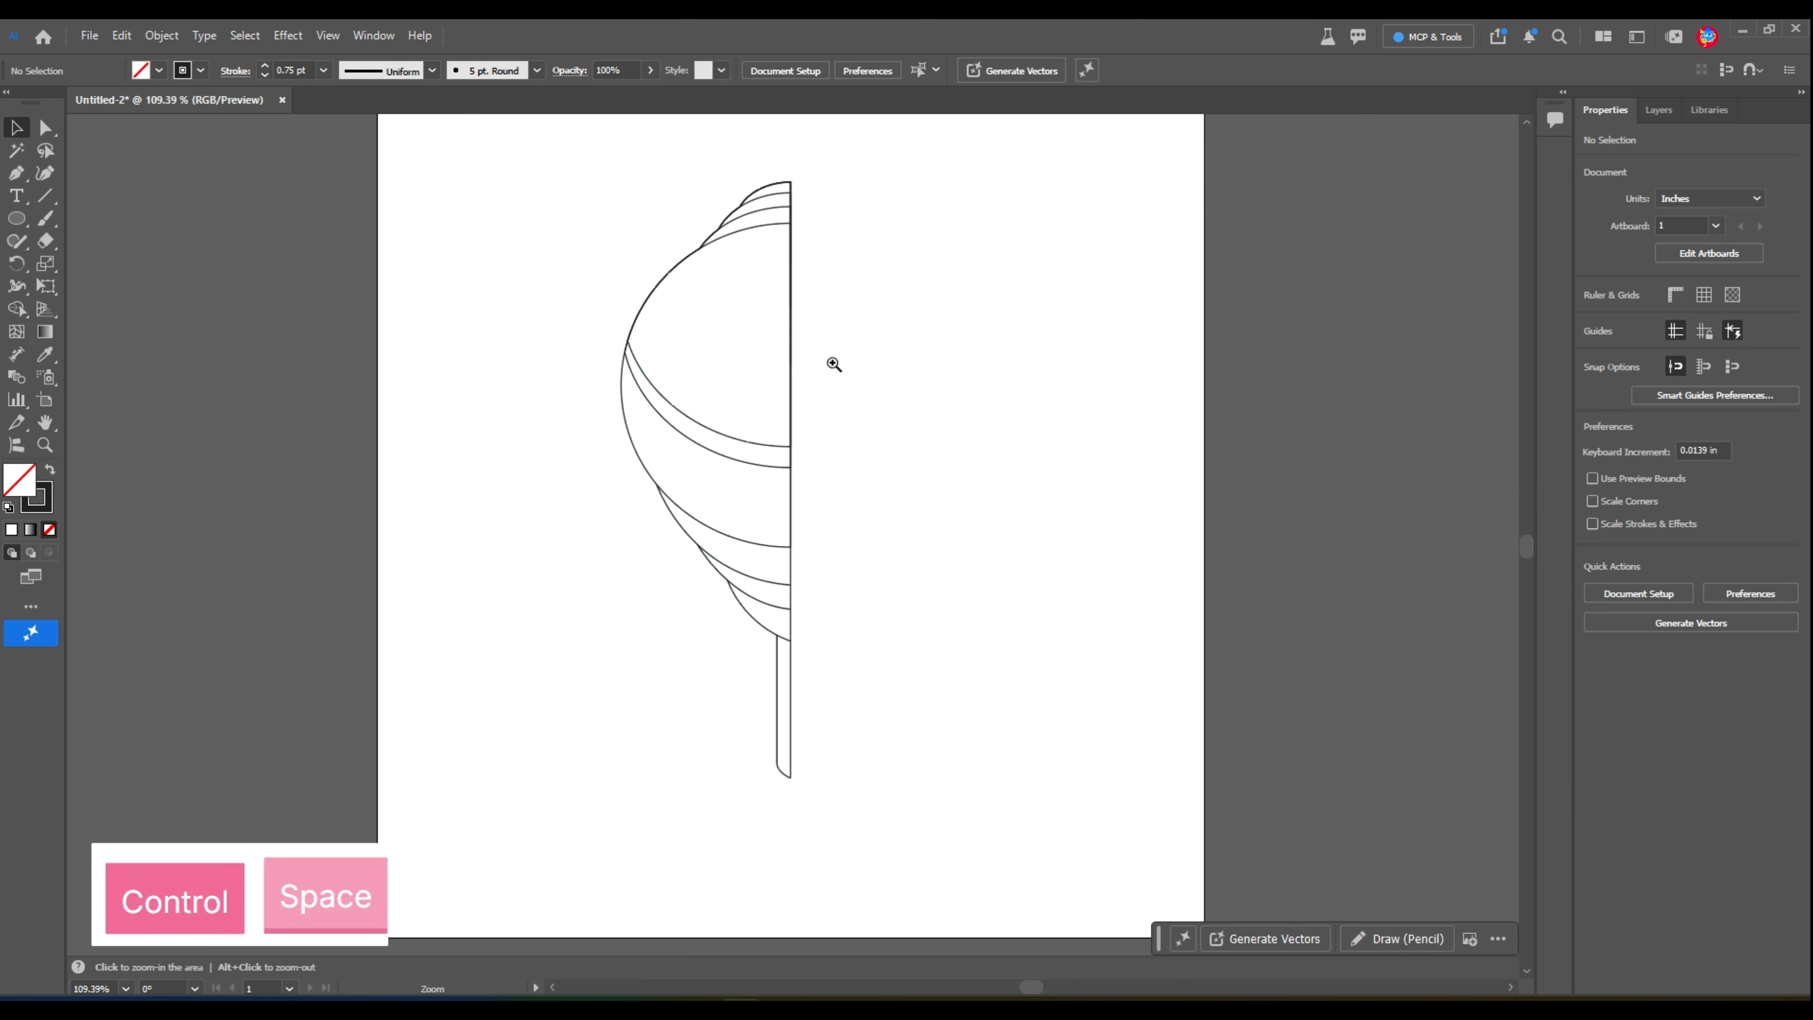
# Select the whole half-shape and activate the Live Paint Bucket for colouring it.
pyautogui.moveTo(834, 364)
pyautogui.mouseDown()
pyautogui.moveTo(873, 433)
pyautogui.moveTo(761, 490)
pyautogui.mouseUp()
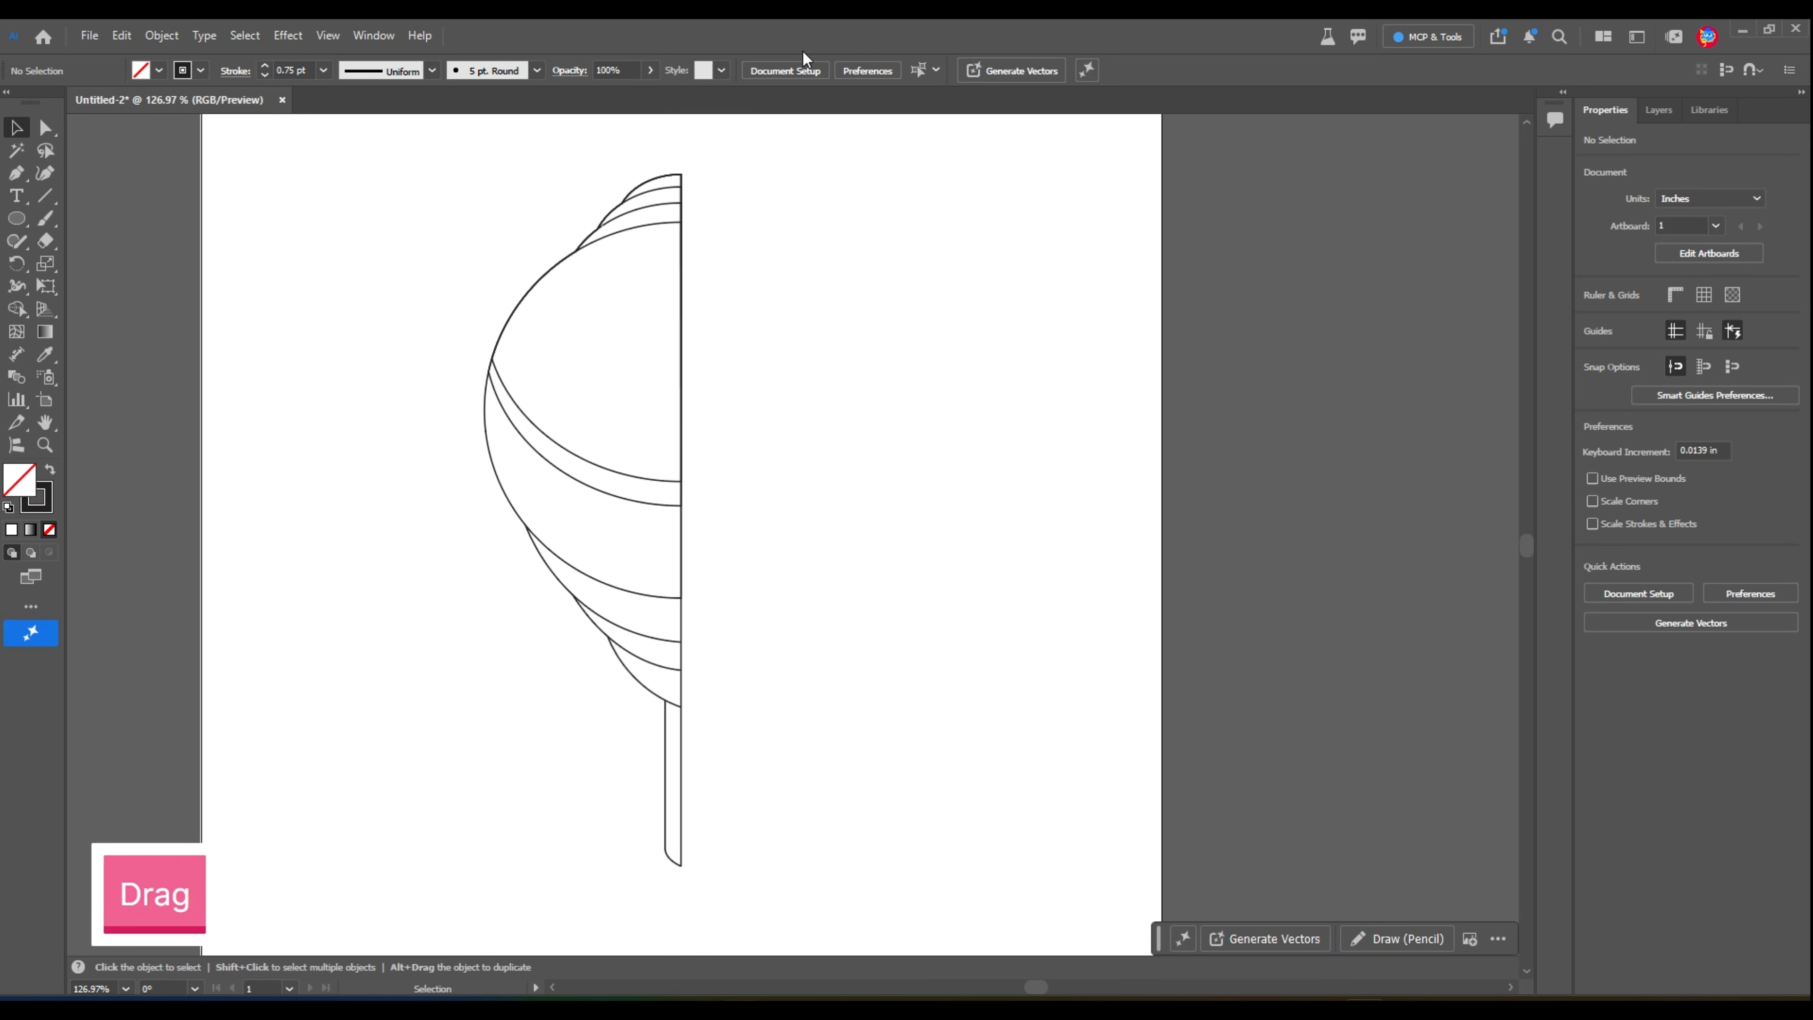
pyautogui.moveTo(792, 400)
pyautogui.mouseDown()
pyautogui.moveTo(823, 431)
pyautogui.moveTo(776, 315)
pyautogui.mouseUp()
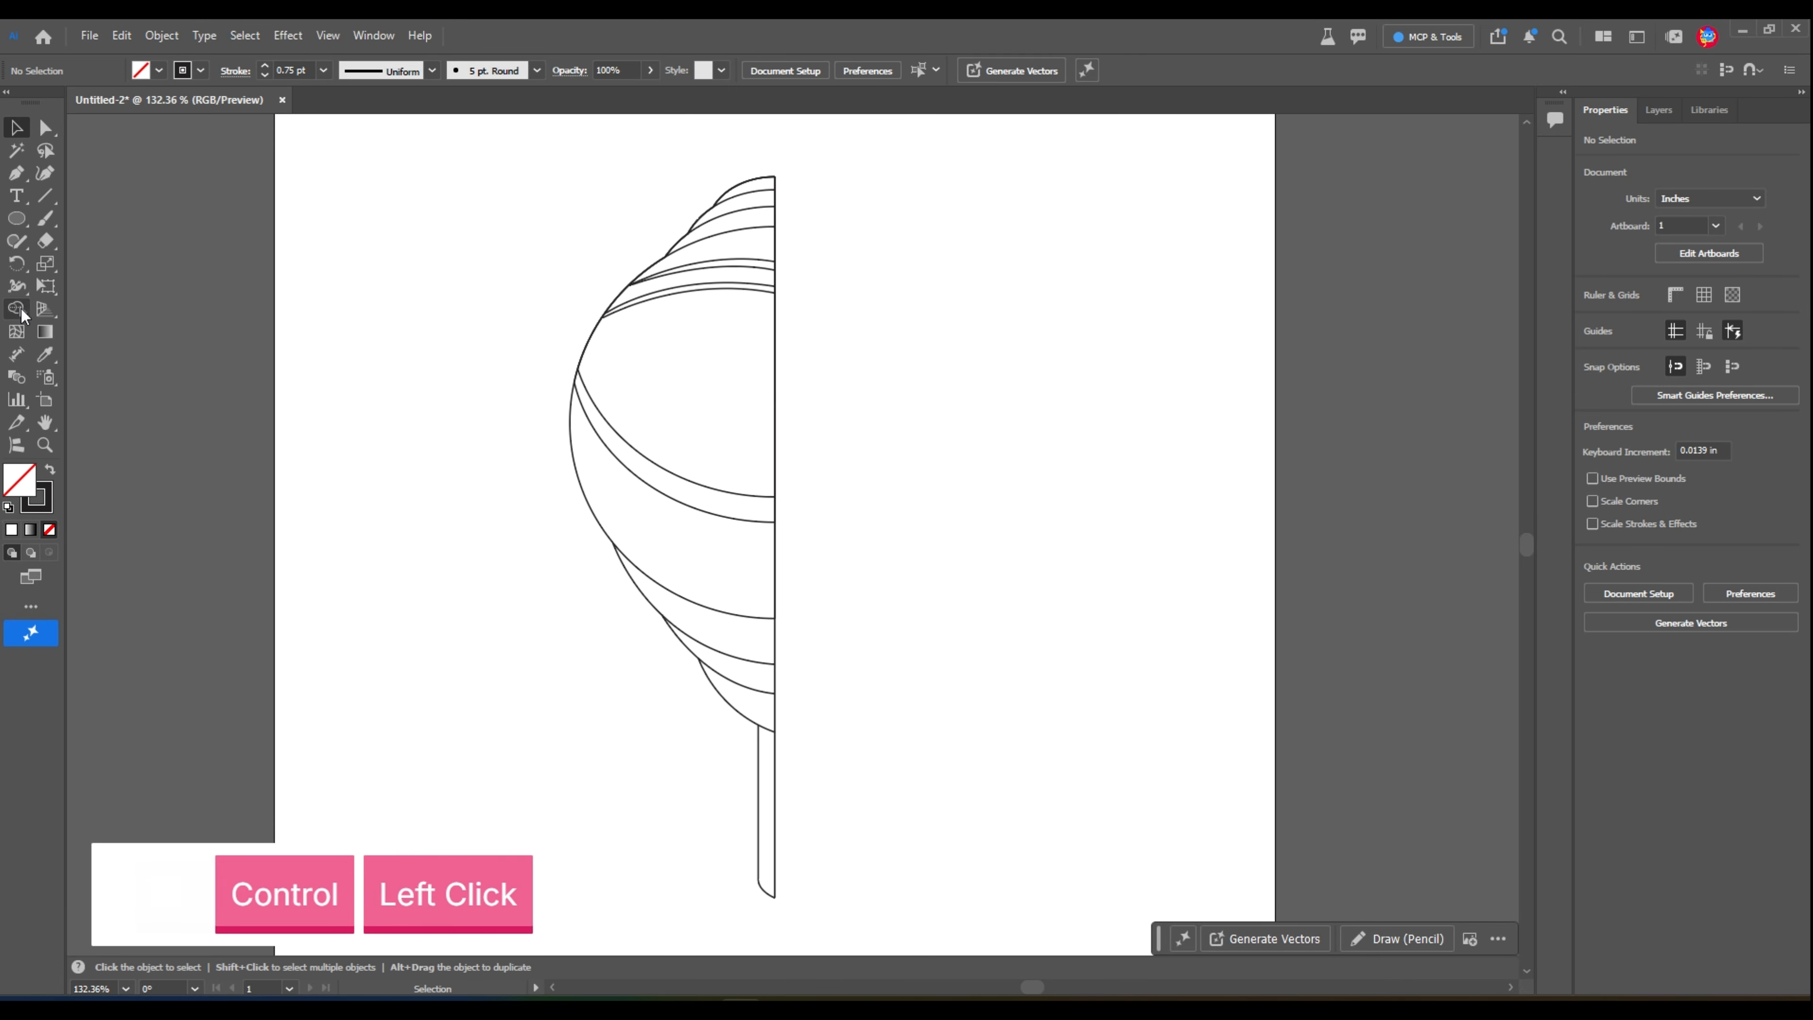
pyautogui.moveTo(560, 259)
pyautogui.mouseDown()
pyautogui.moveTo(502, 180)
pyautogui.moveTo(899, 818)
pyautogui.moveTo(911, 806)
pyautogui.mouseUp()
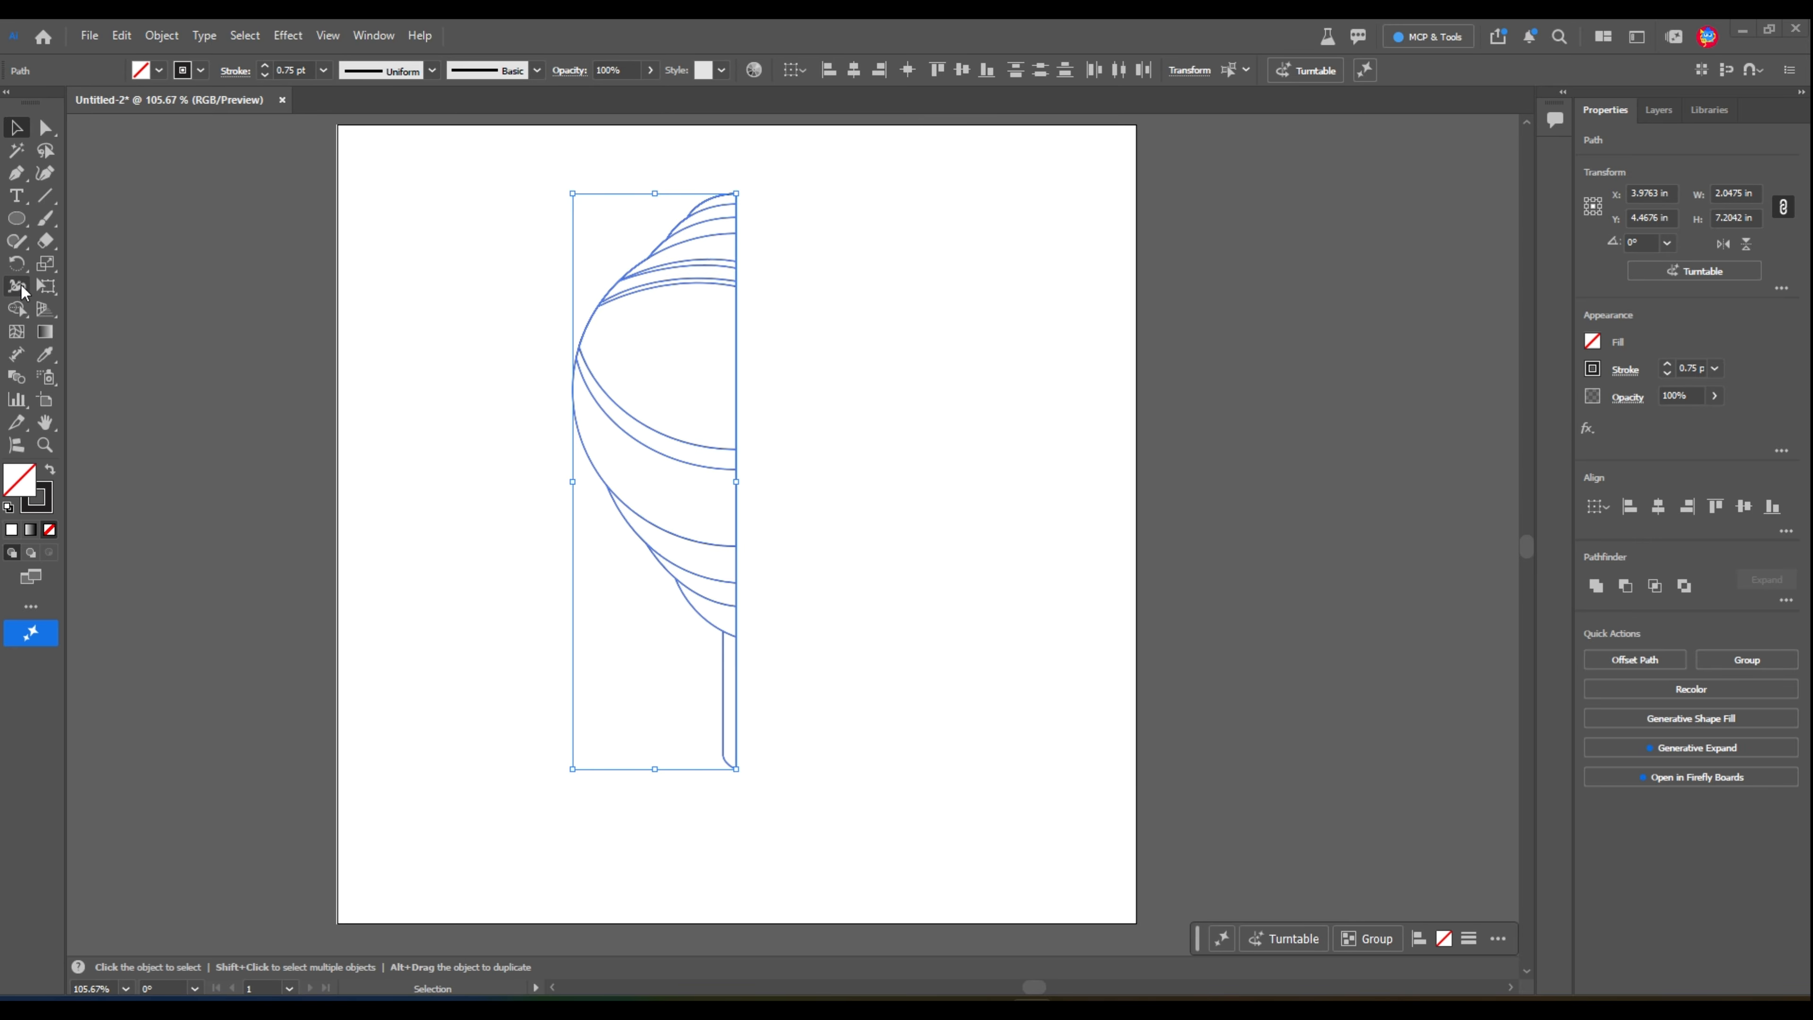
pyautogui.moveTo(21, 311); pyautogui.dragTo(97, 327)
pyautogui.press('ctrl')
pyautogui.moveTo(753, 225); pyautogui.dragTo(795, 309)
pyautogui.moveTo(795, 309)
pyautogui.mouseDown()
pyautogui.moveTo(777, 321)
pyautogui.moveTo(732, 291)
pyautogui.moveTo(757, 293)
pyautogui.mouseUp()
# Set the fill colour to a dark green.
pyautogui.doubleClick(20, 480)
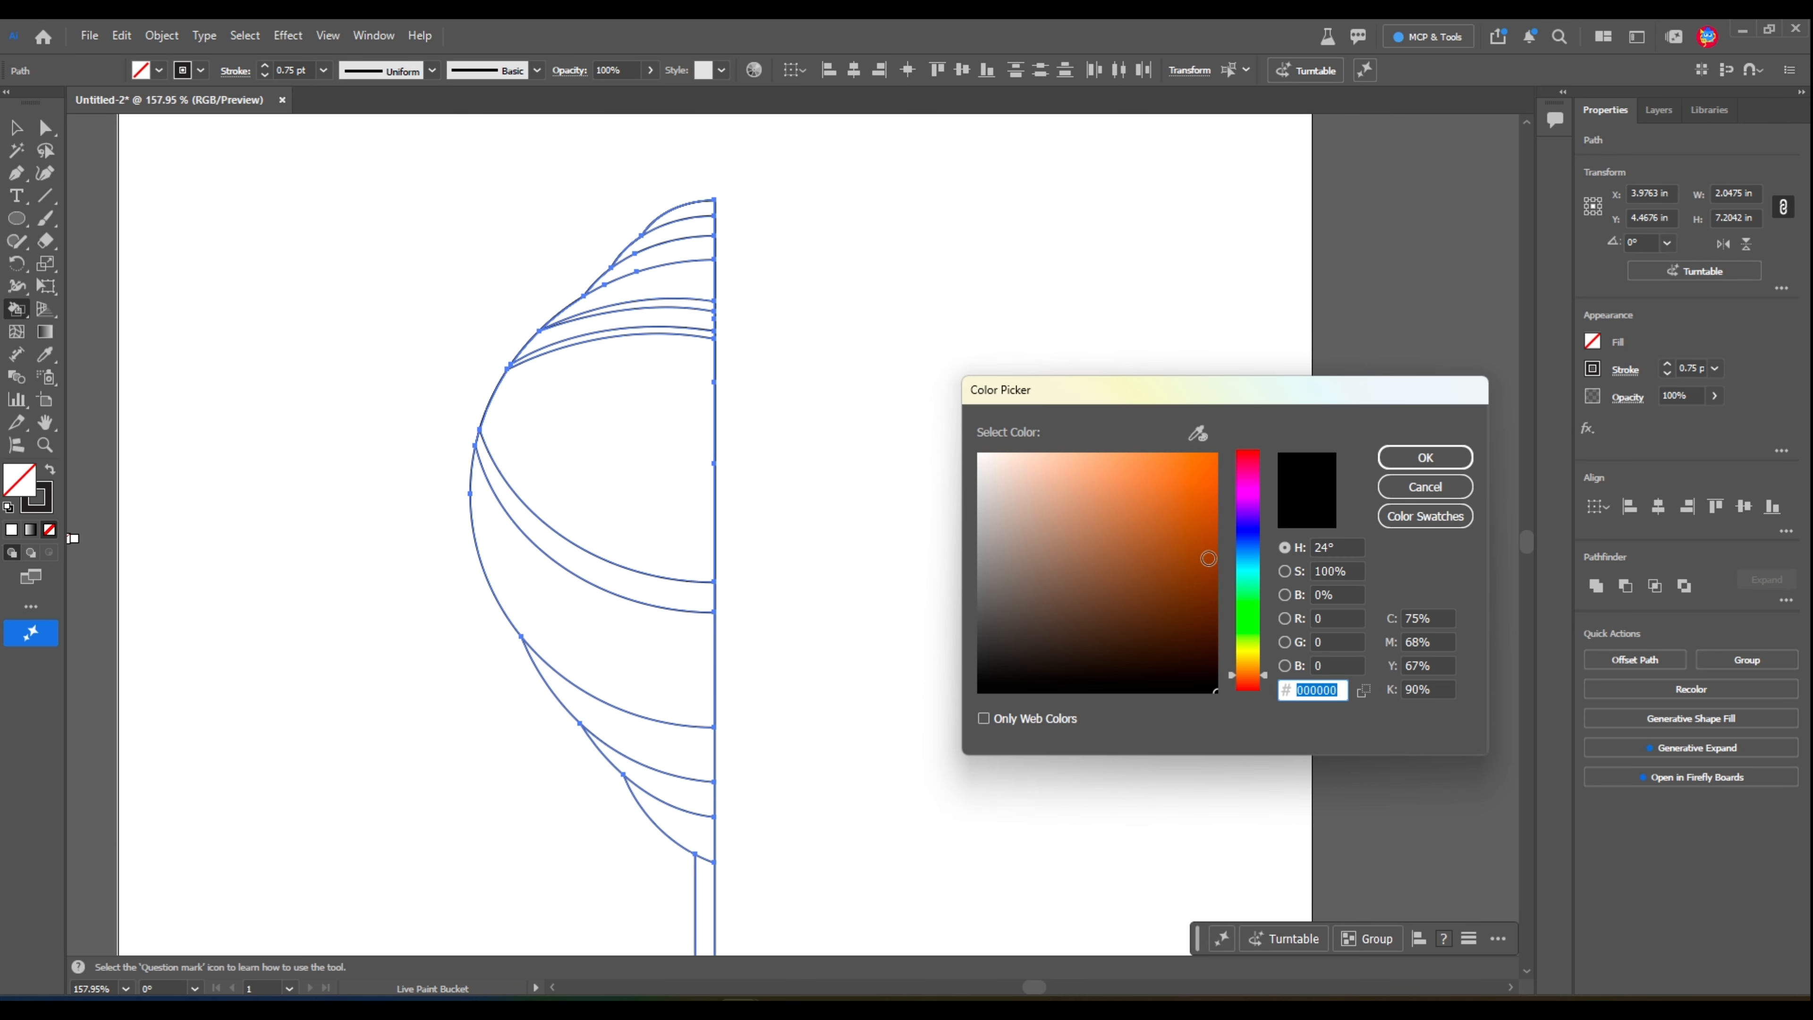
pyautogui.click(1248, 603)
pyautogui.moveTo(1214, 598); pyautogui.dragTo(1217, 574)
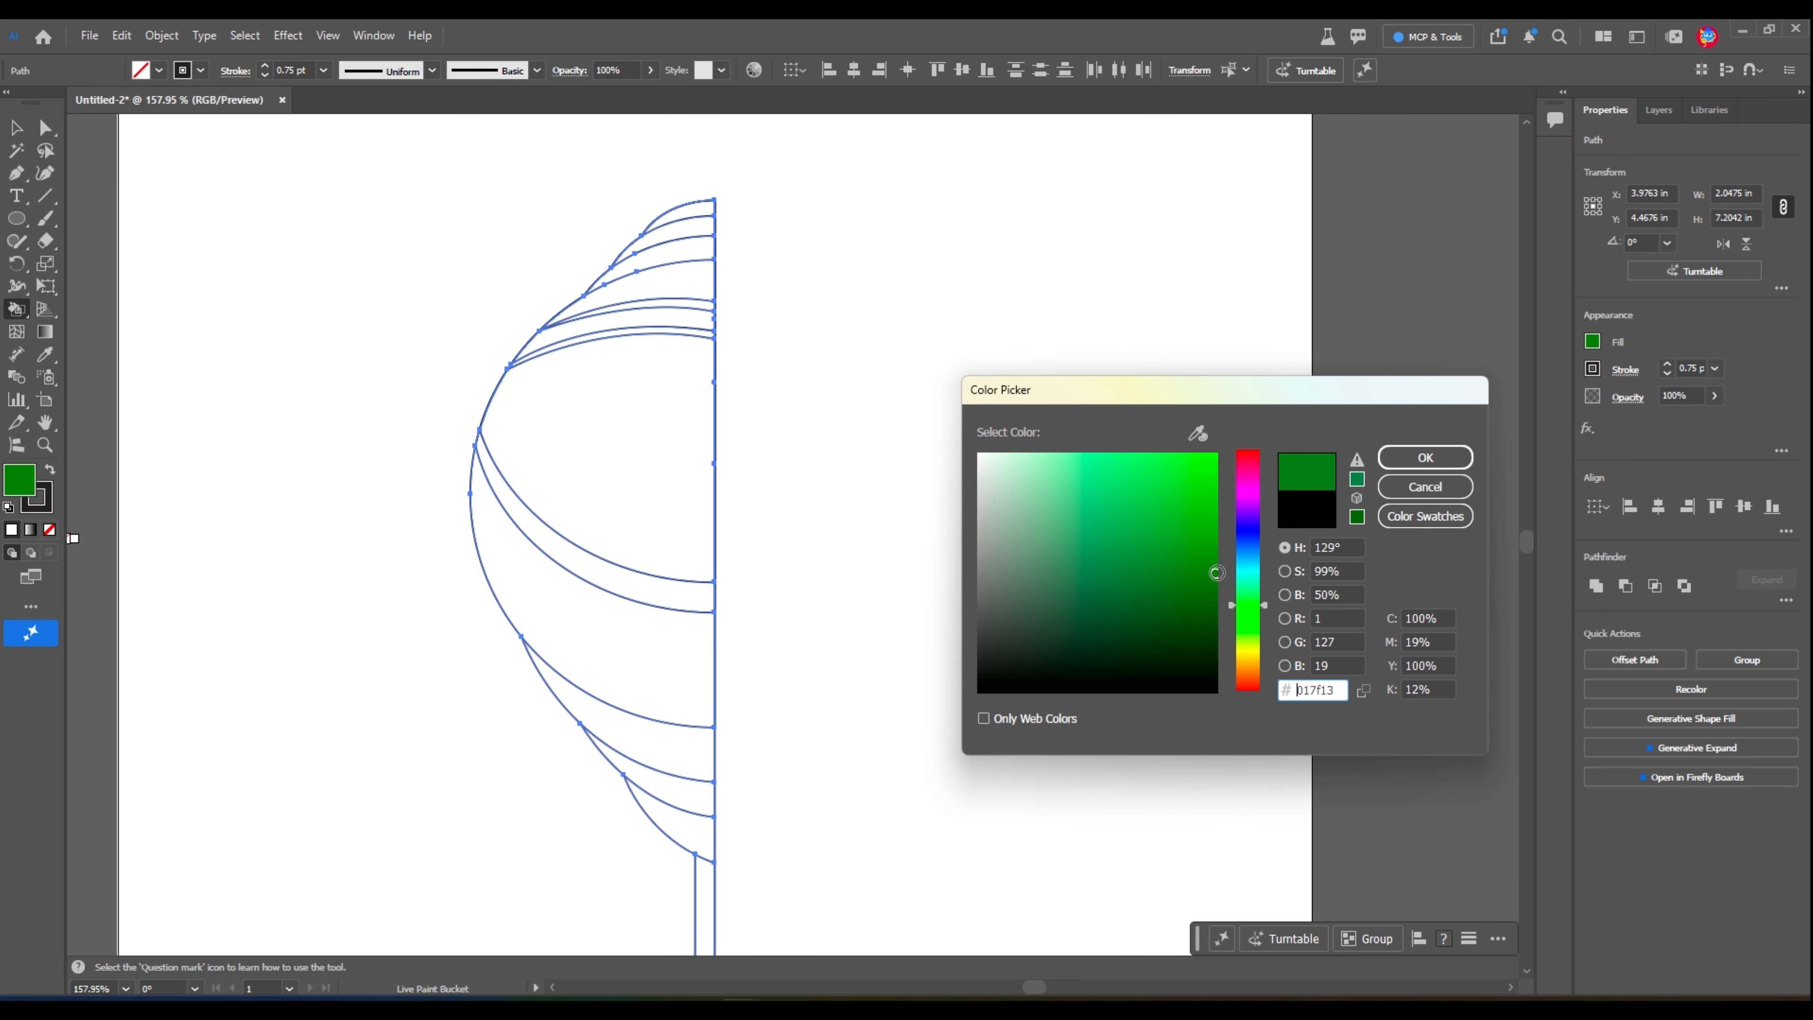
pyautogui.click(1426, 458)
pyautogui.click(708, 227)
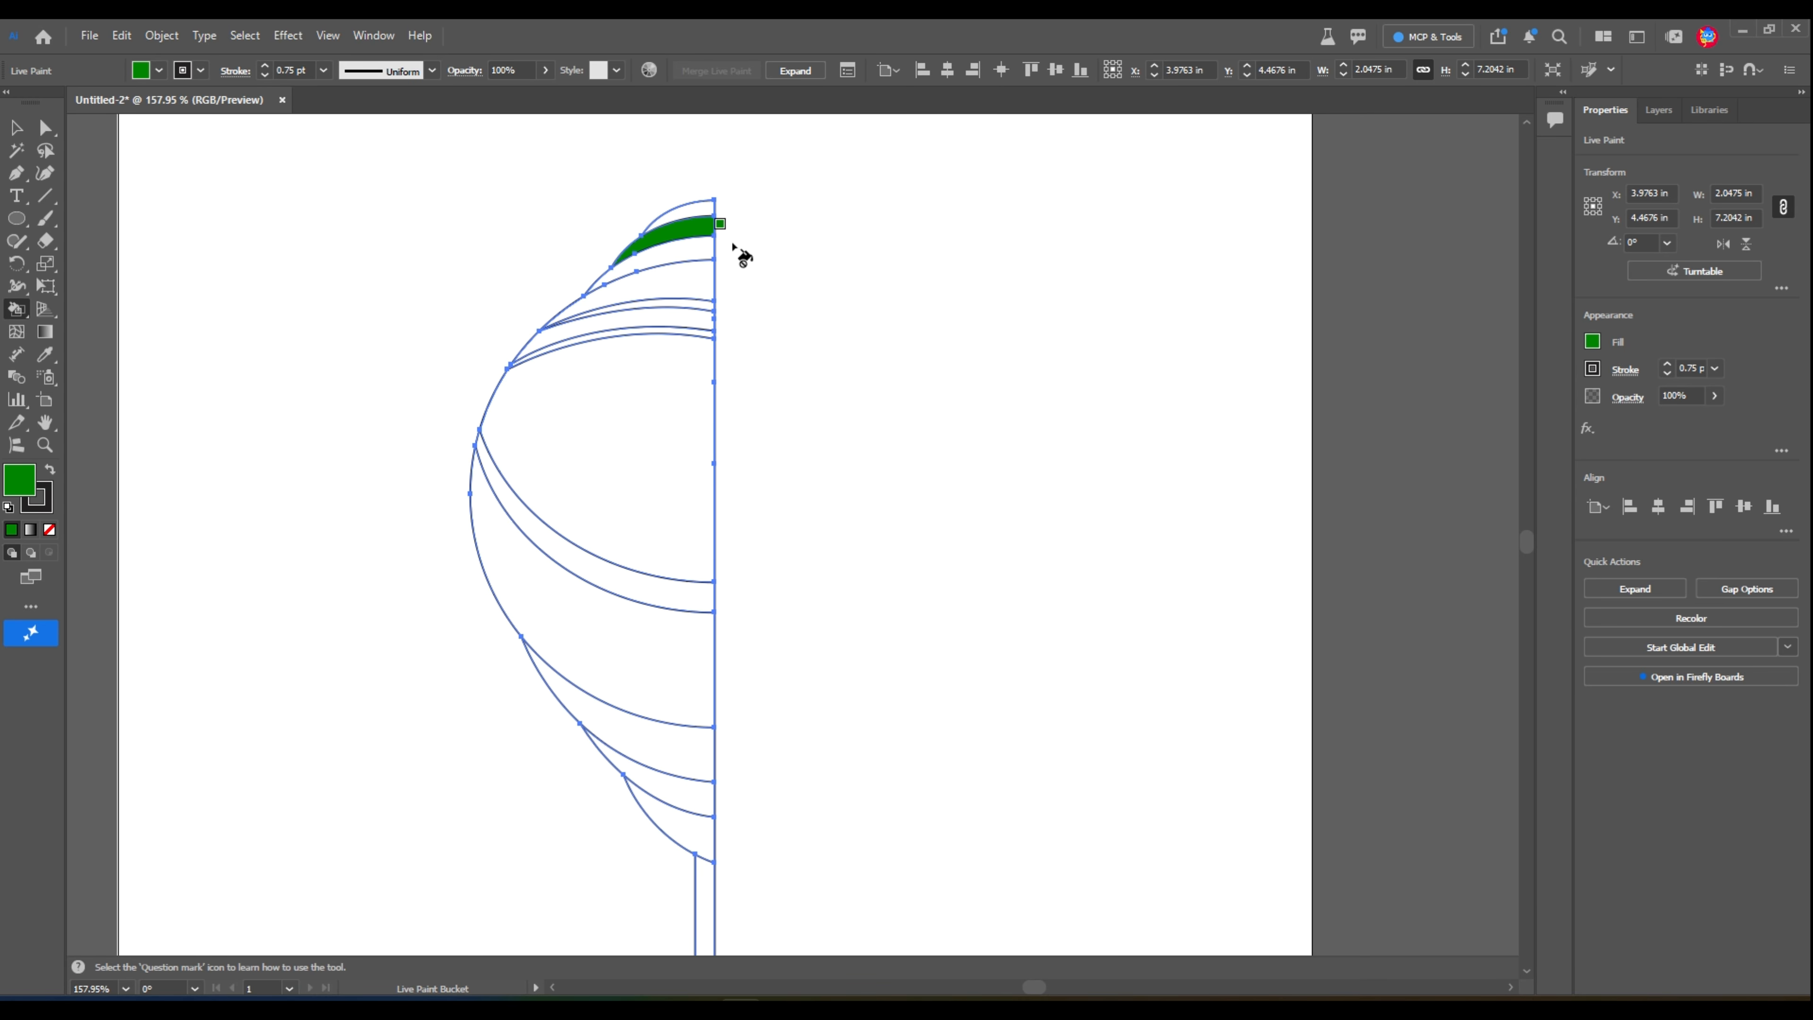
pyautogui.hotkey('ctrl', 'z')
pyautogui.hotkey('ctrl', 'z')
pyautogui.click(704, 223)
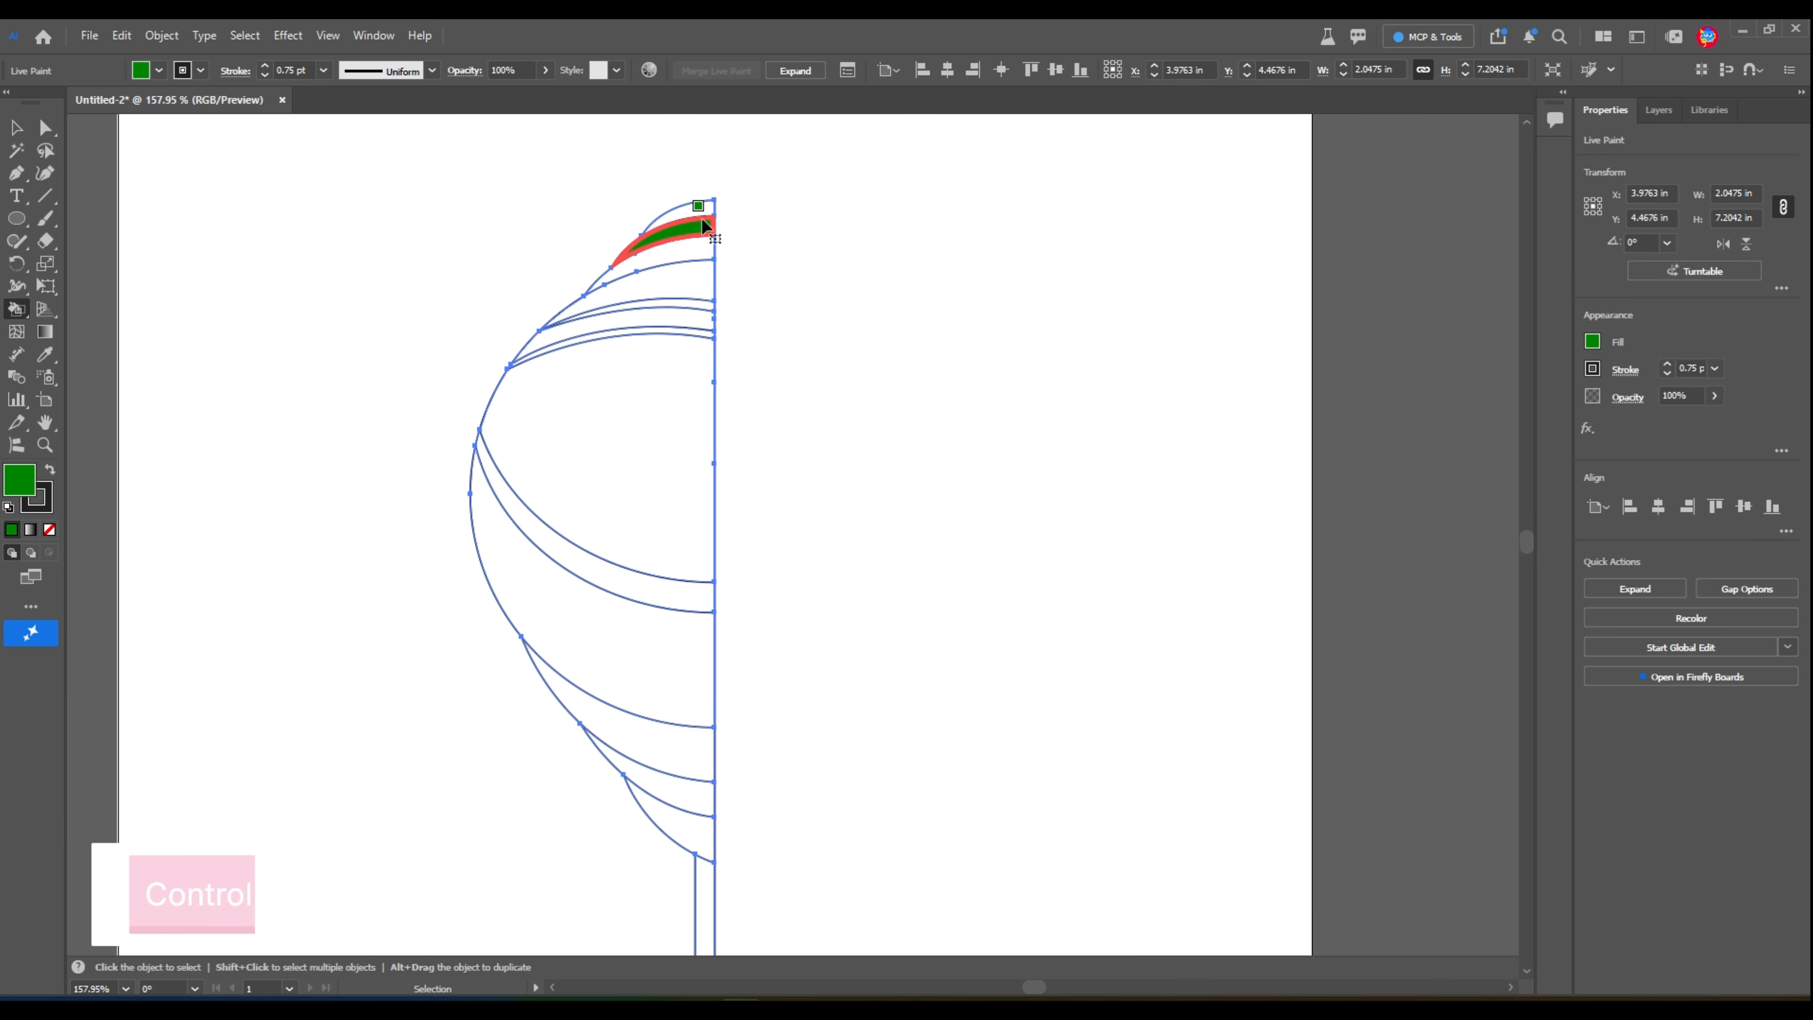
pyautogui.hotkey('ctrl', 'z')
# Fill the topmost band with dark green and the second band with a brighter green, #00c117.
pyautogui.click(705, 215)
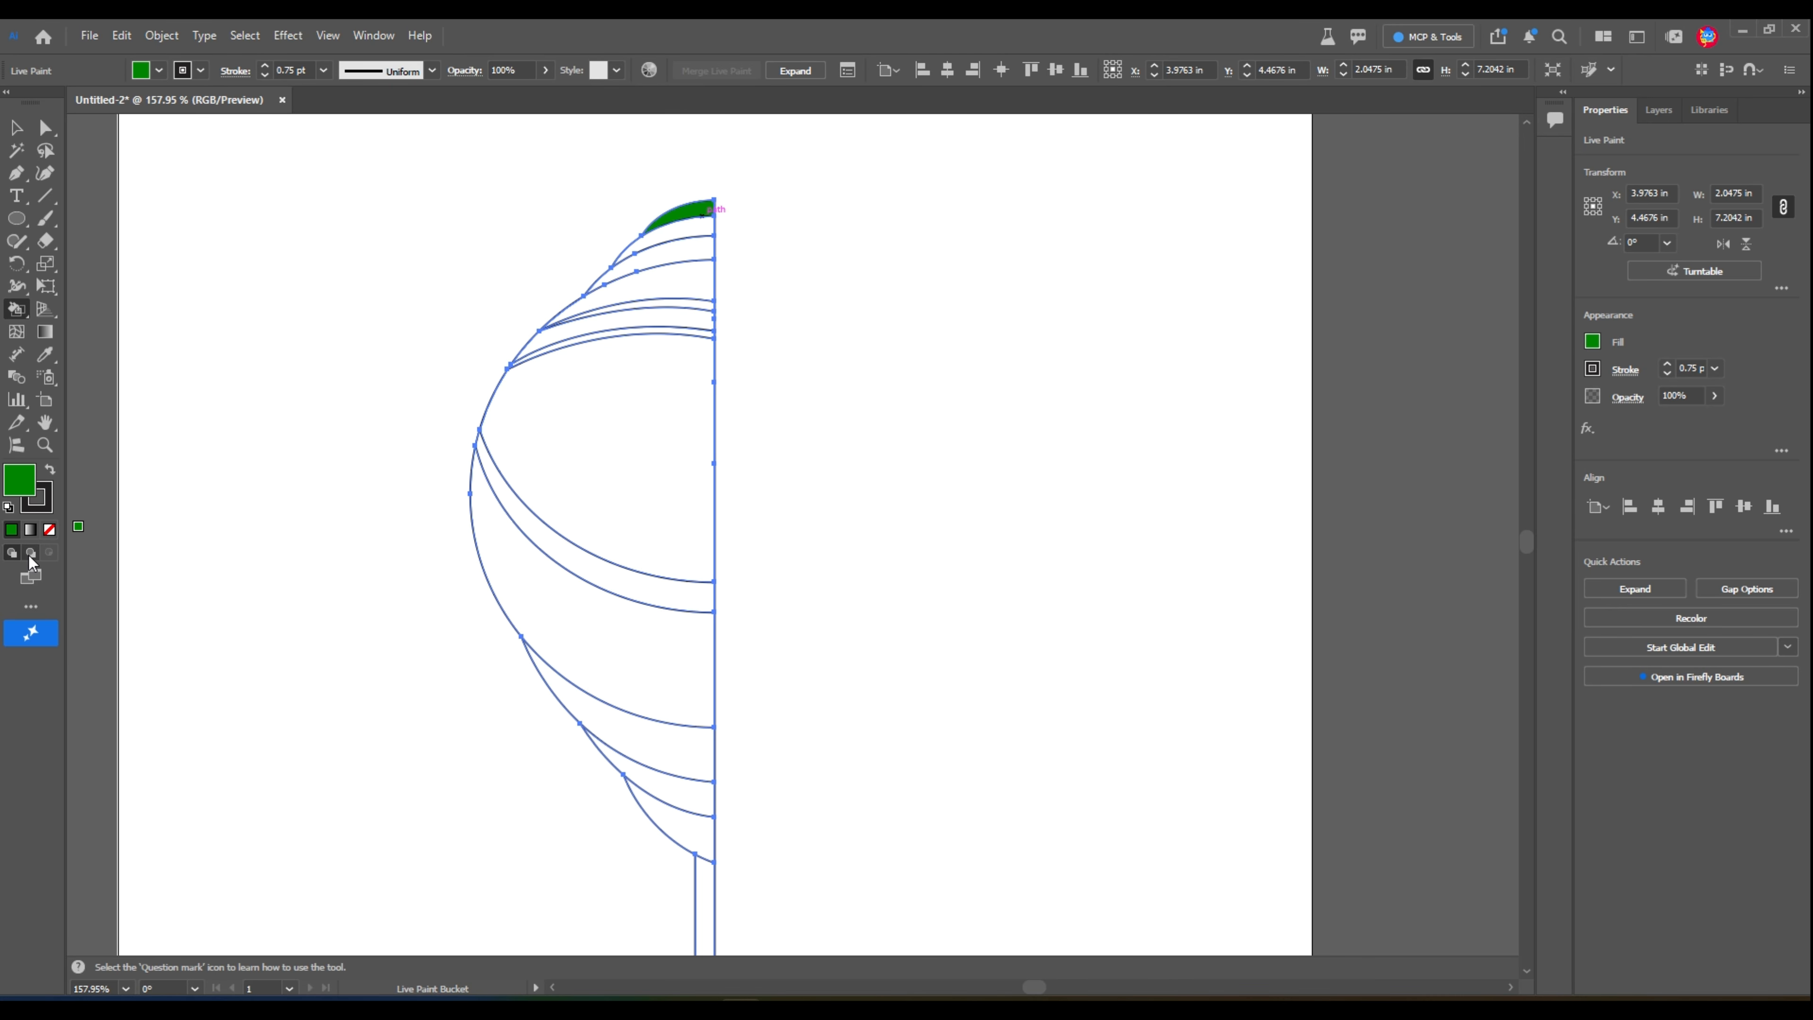
pyautogui.doubleClick(20, 479)
pyautogui.click(1160, 480)
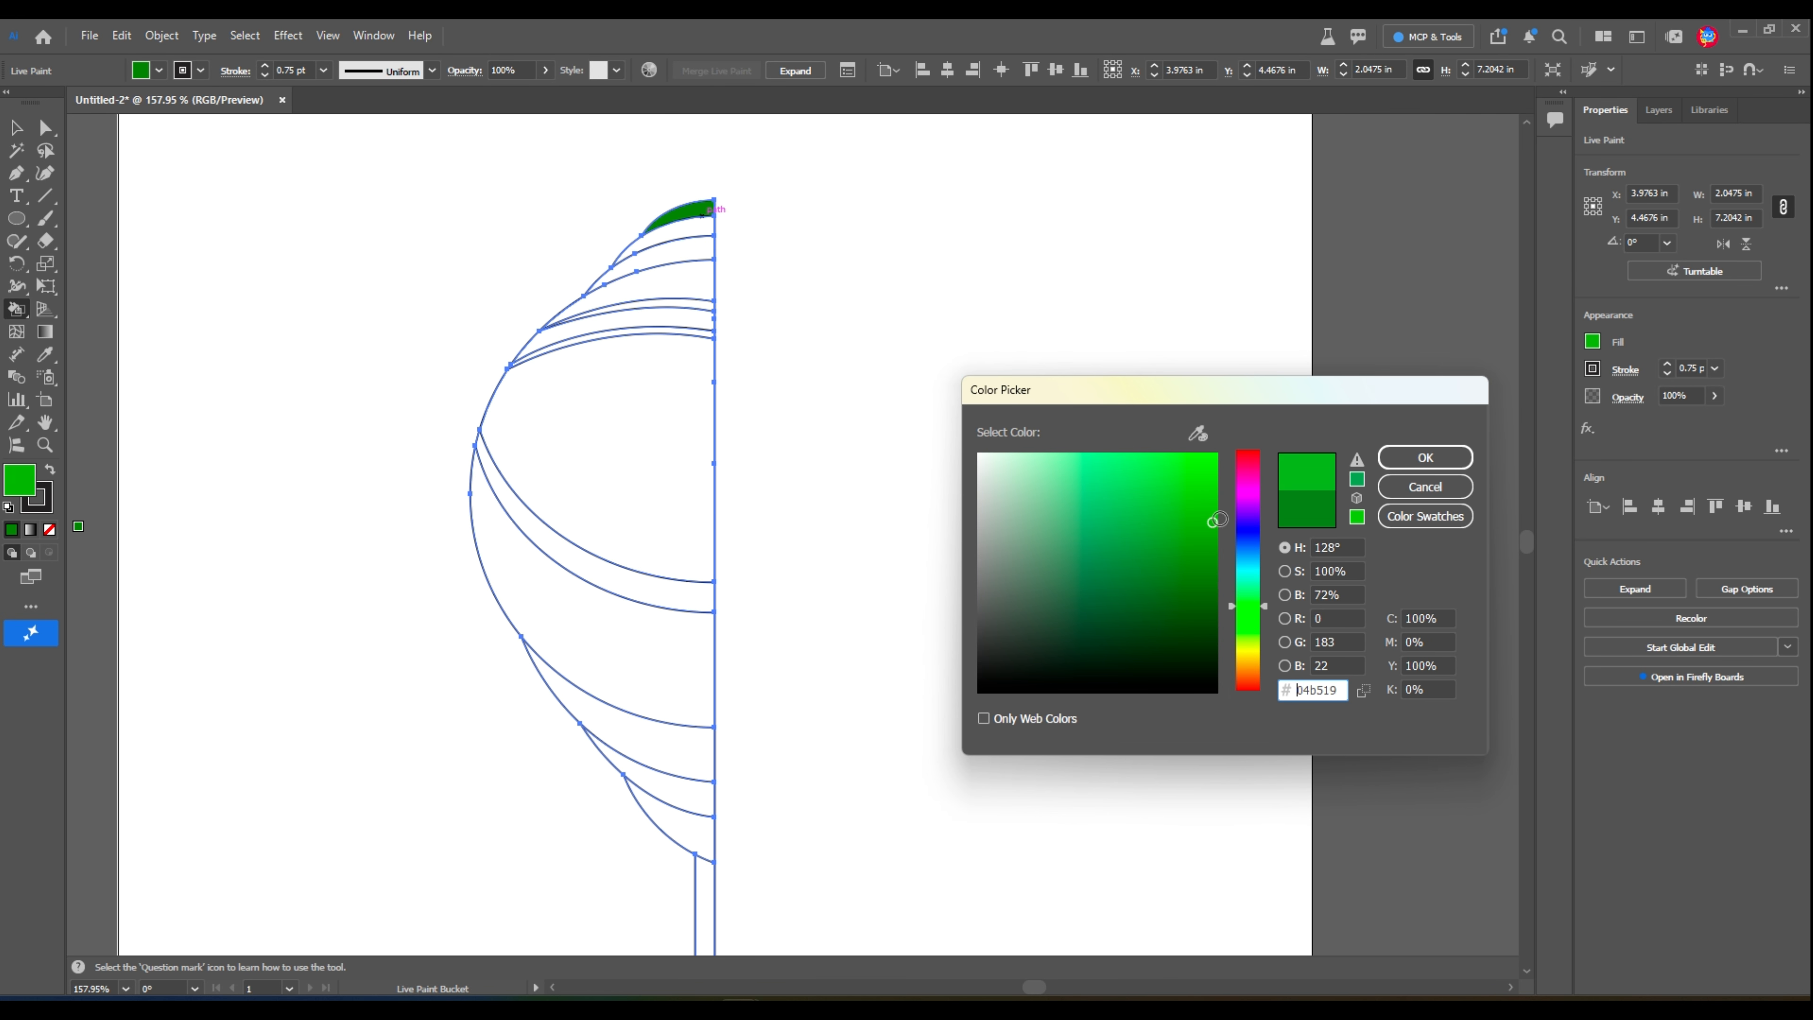
pyautogui.click(1425, 457)
pyautogui.click(687, 243)
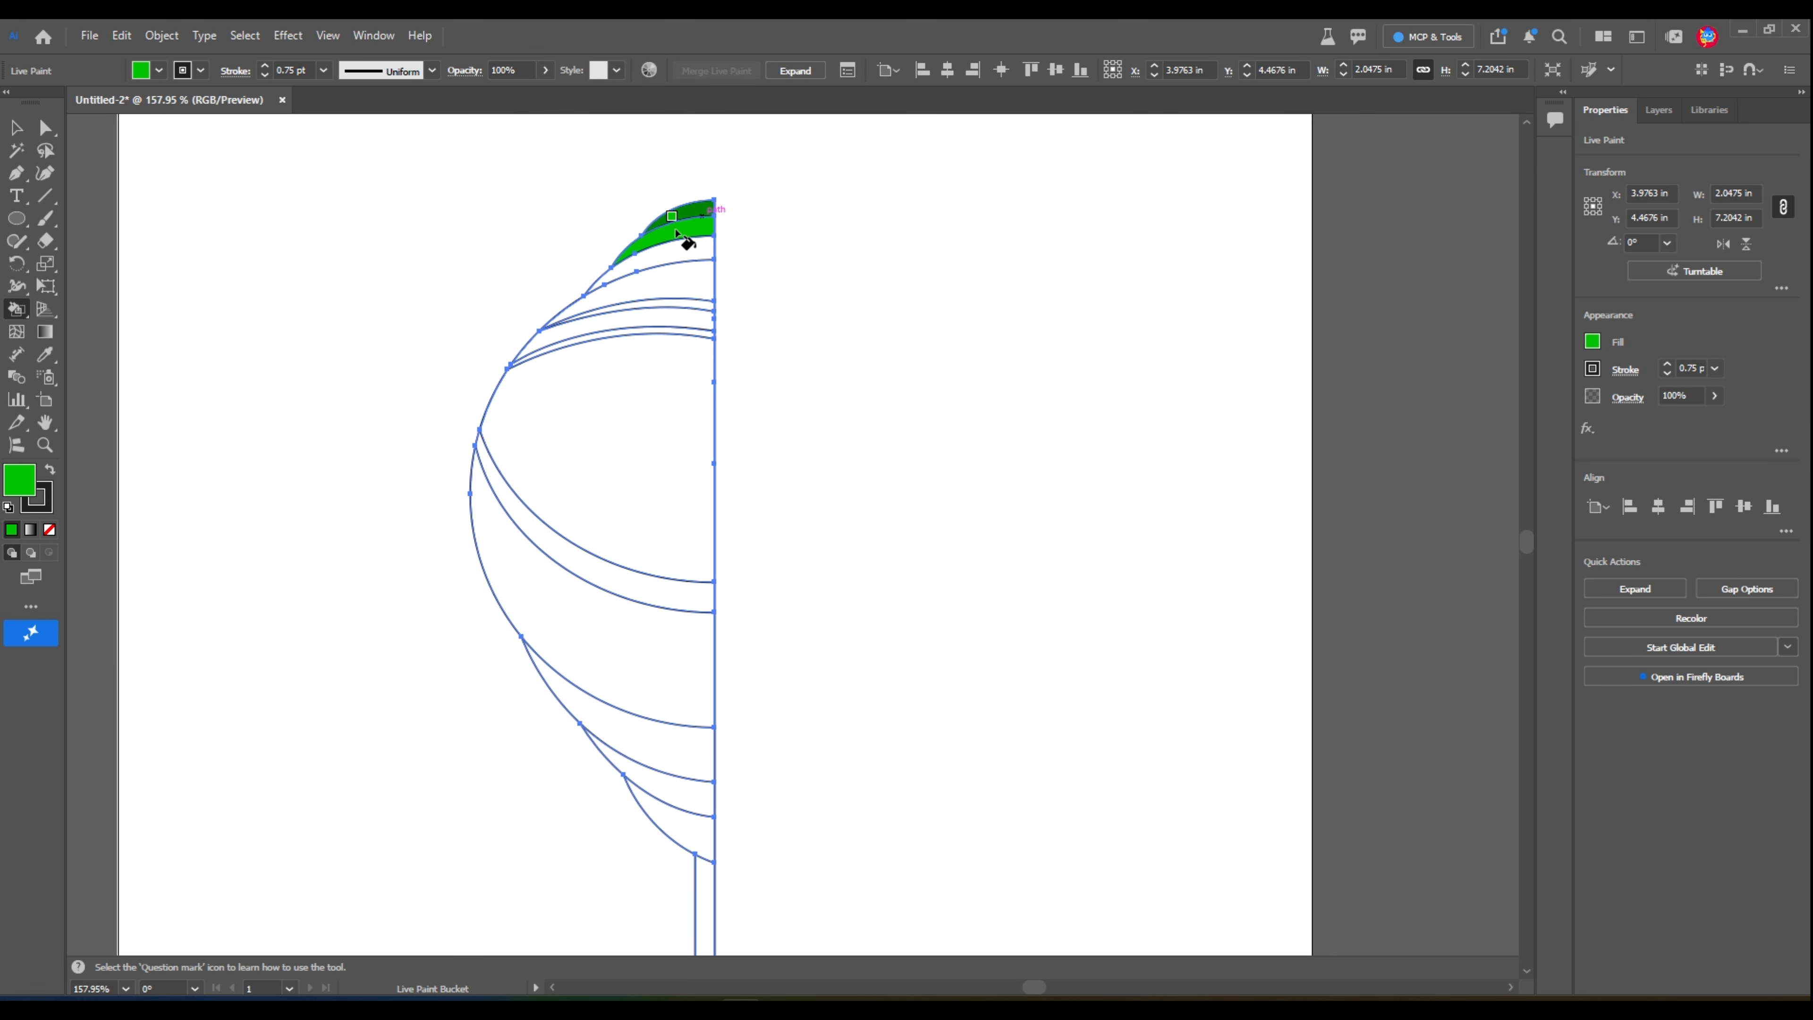
# Set the fill colour to dark red #7f0000 and paint the third band from the top.
pyautogui.doubleClick(25, 482)
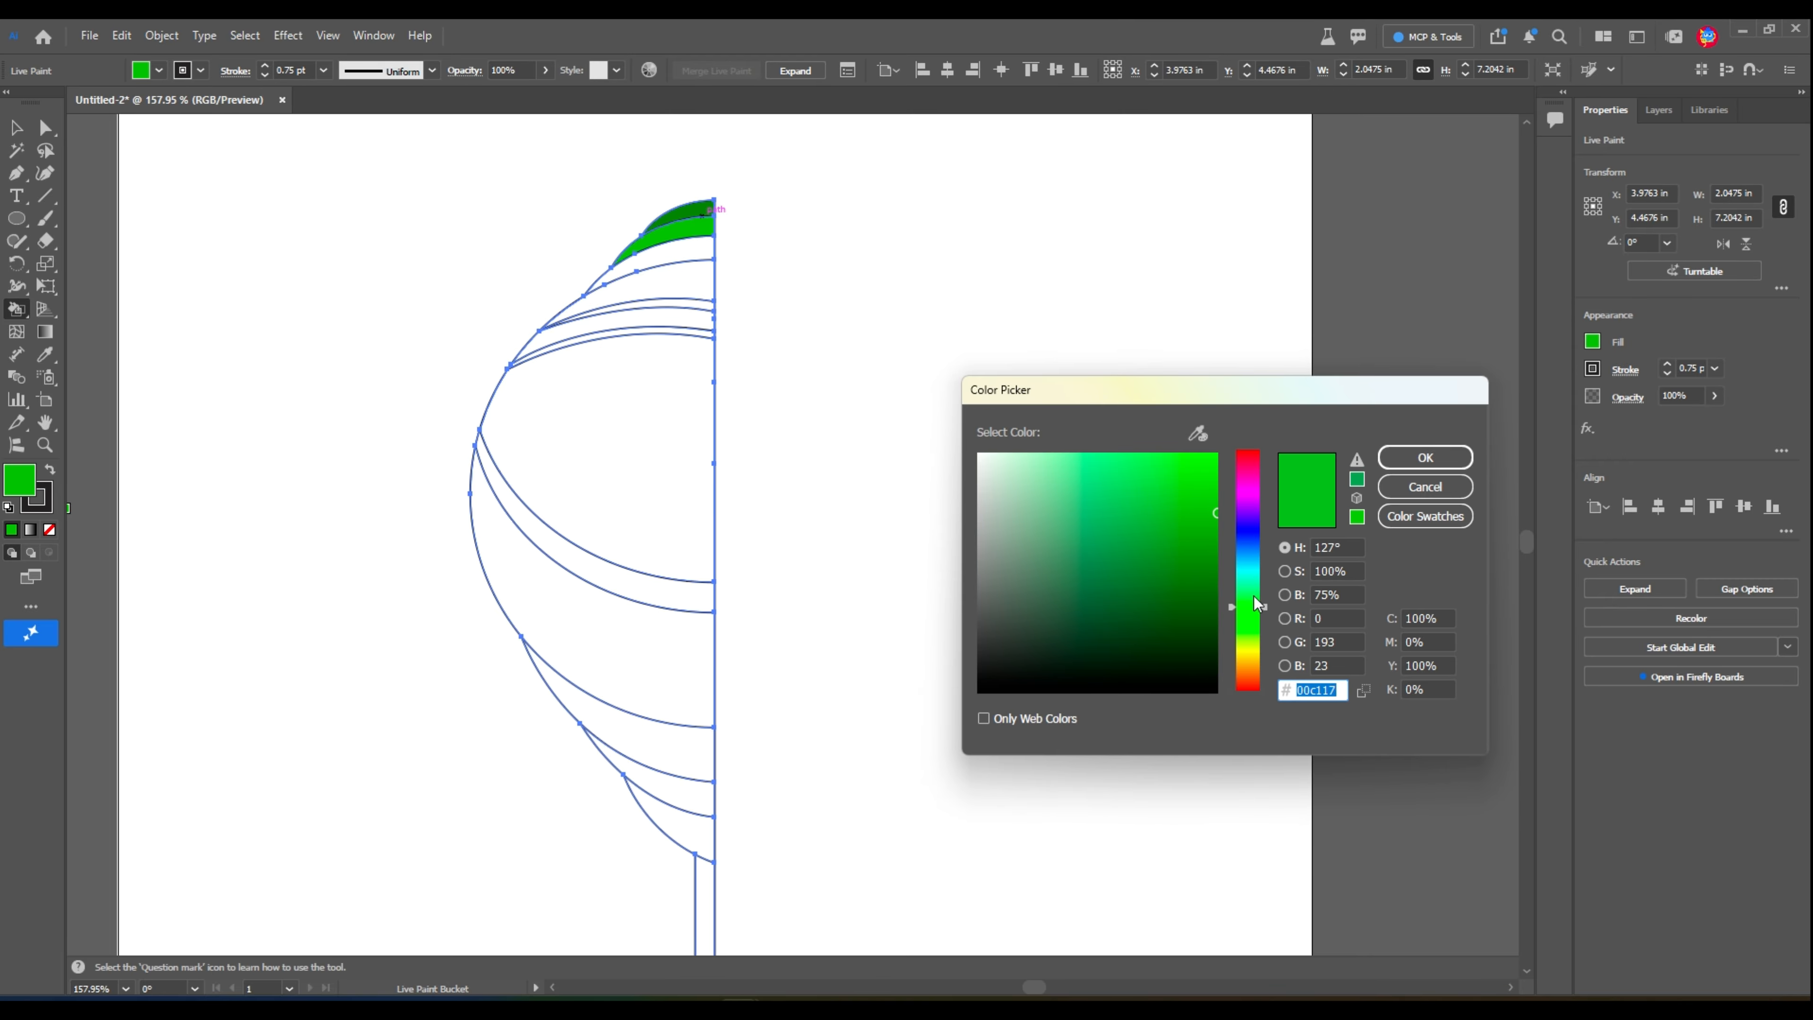
pyautogui.moveTo(1249, 608); pyautogui.dragTo(1248, 690)
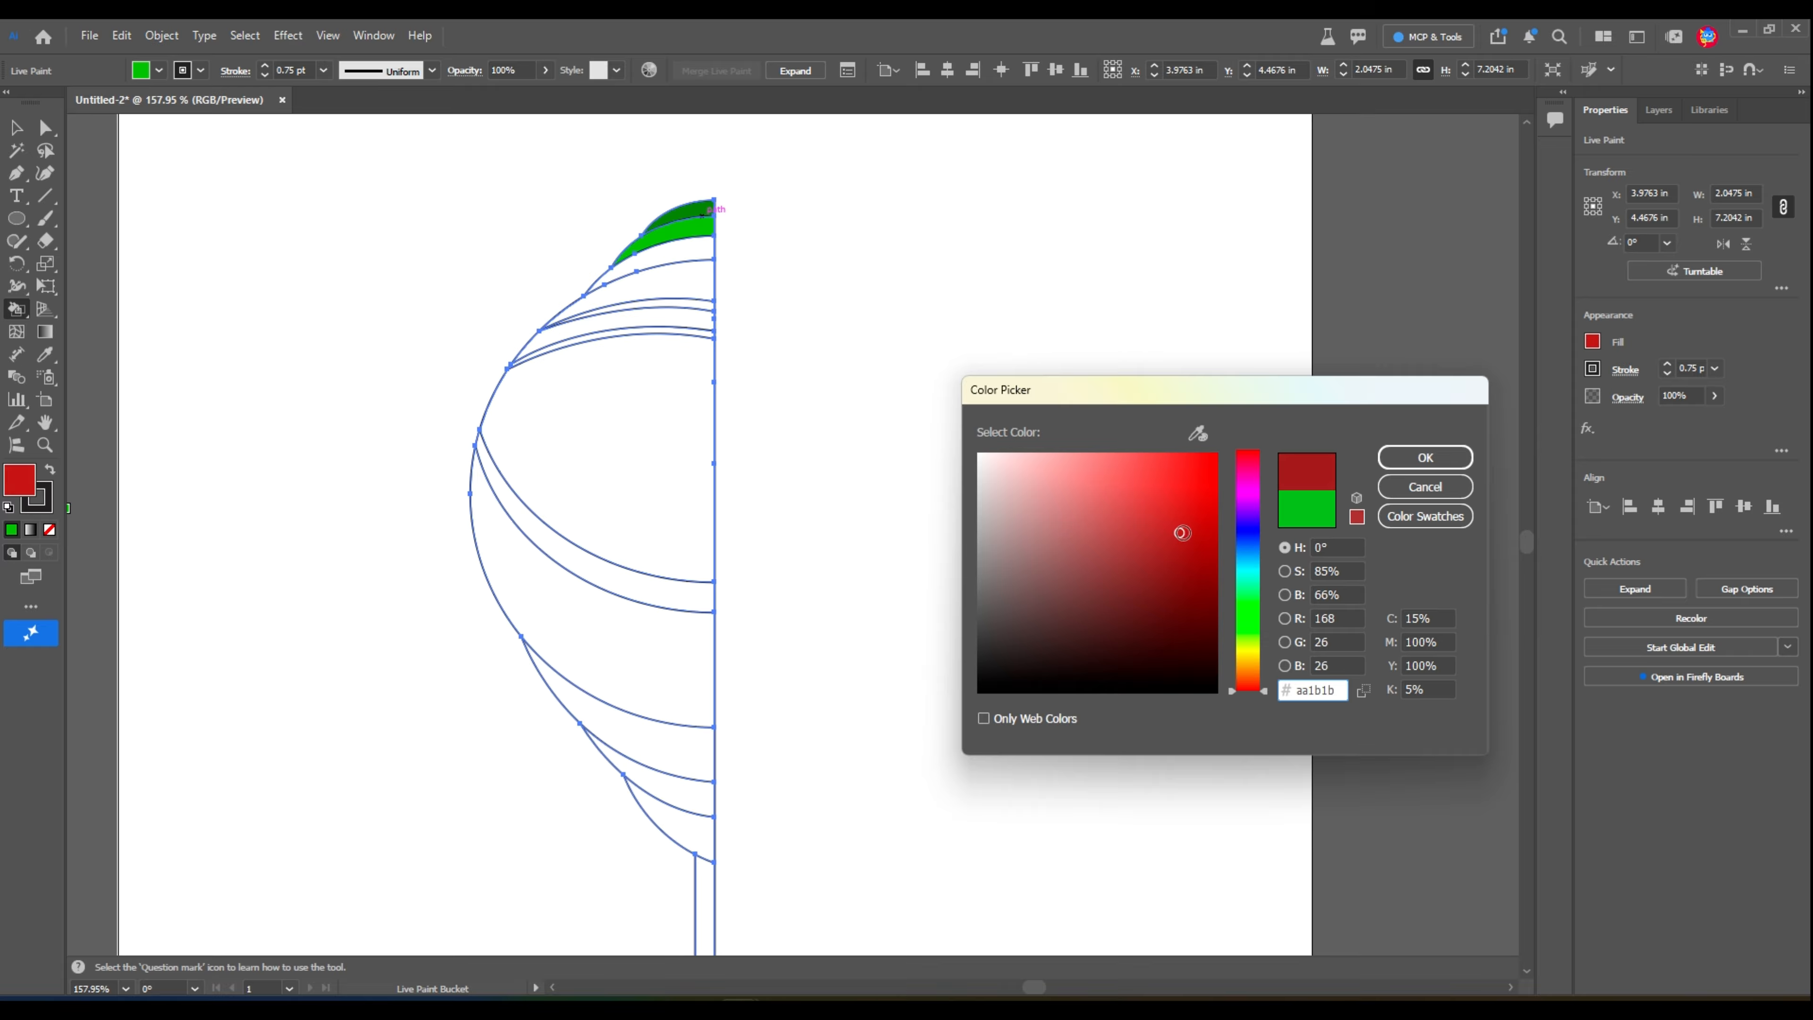
pyautogui.click(1212, 577)
pyautogui.click(1426, 458)
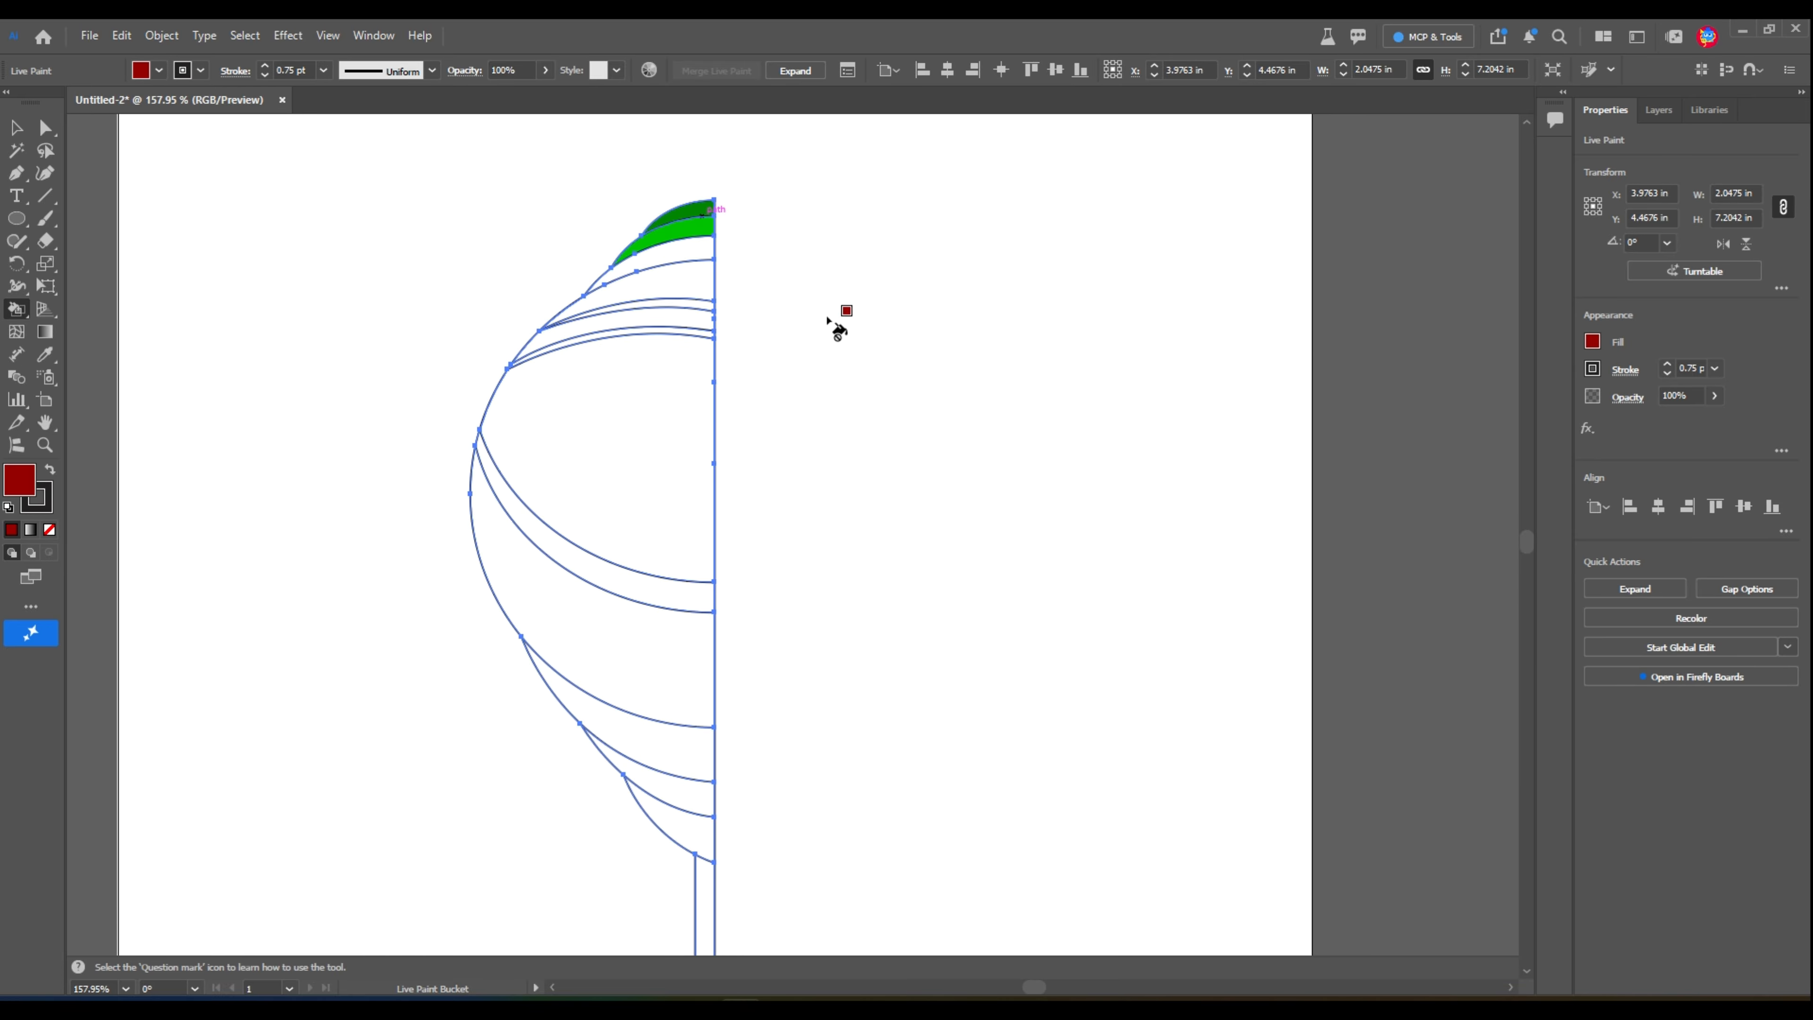
pyautogui.click(693, 250)
# Set the fill colour to a light coral red and paint the fourth band from the top.
pyautogui.doubleClick(21, 490)
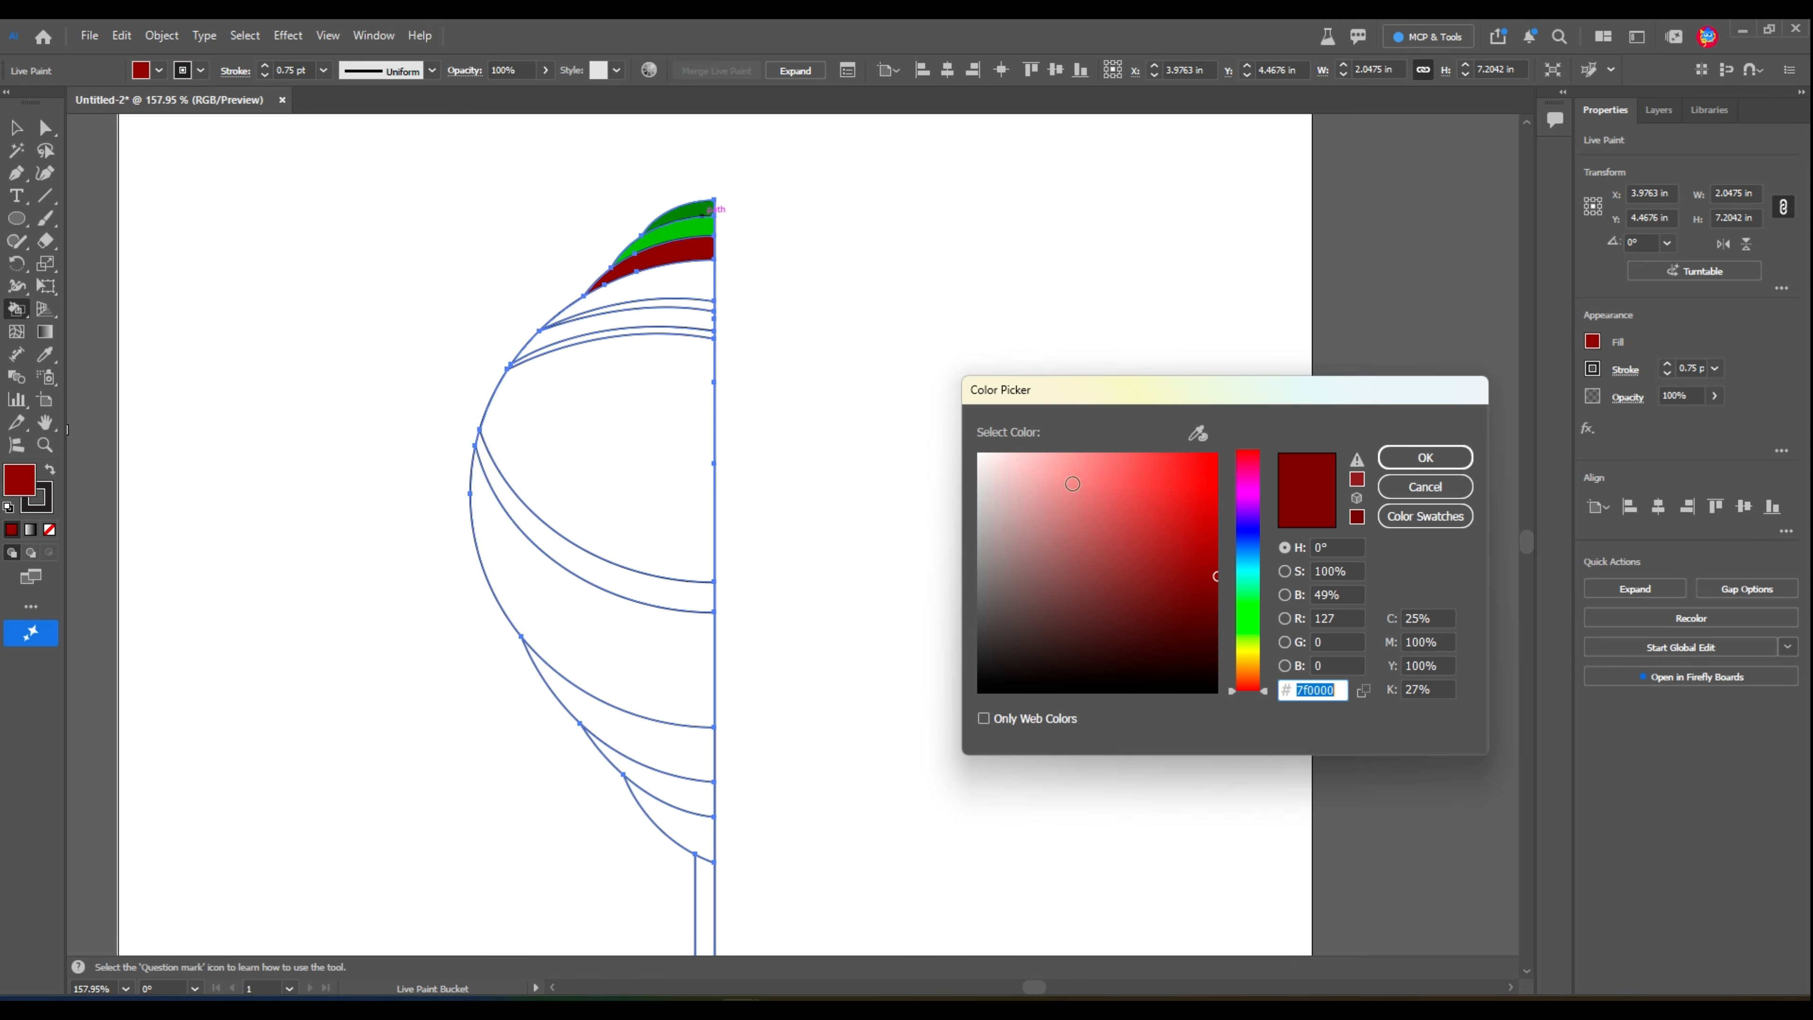
pyautogui.click(1074, 485)
pyautogui.click(1425, 458)
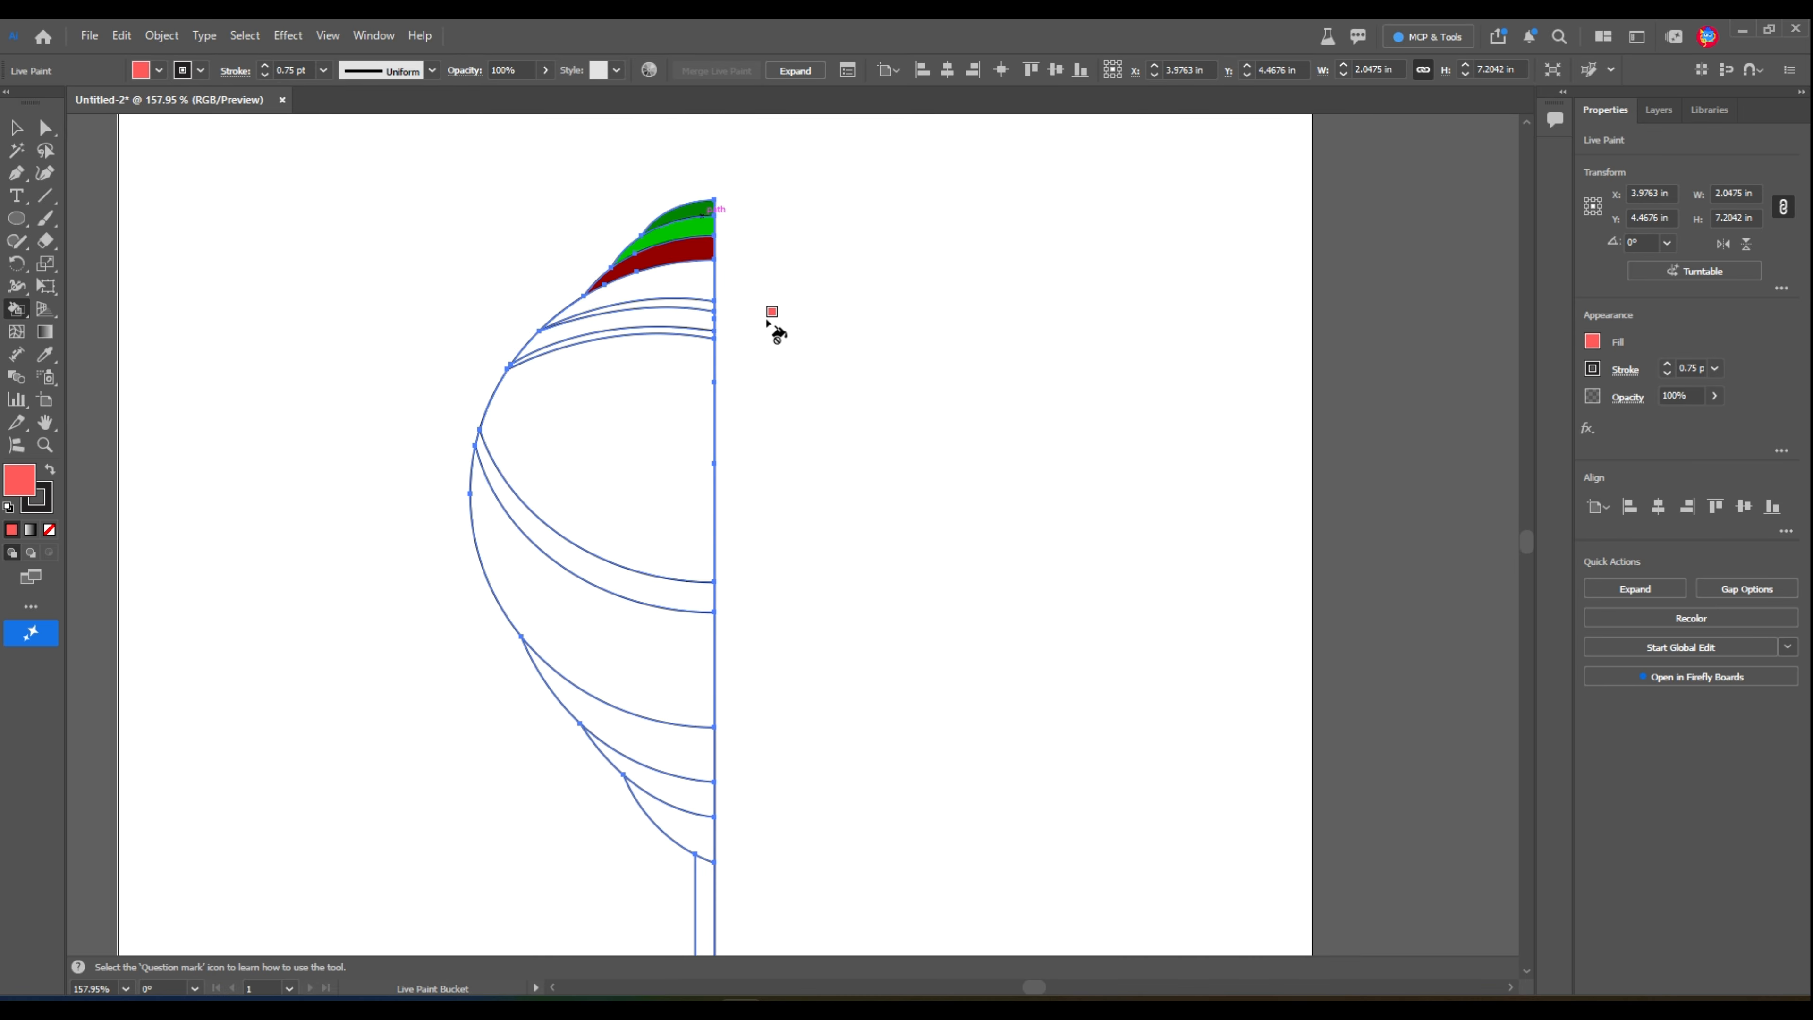
pyautogui.click(688, 293)
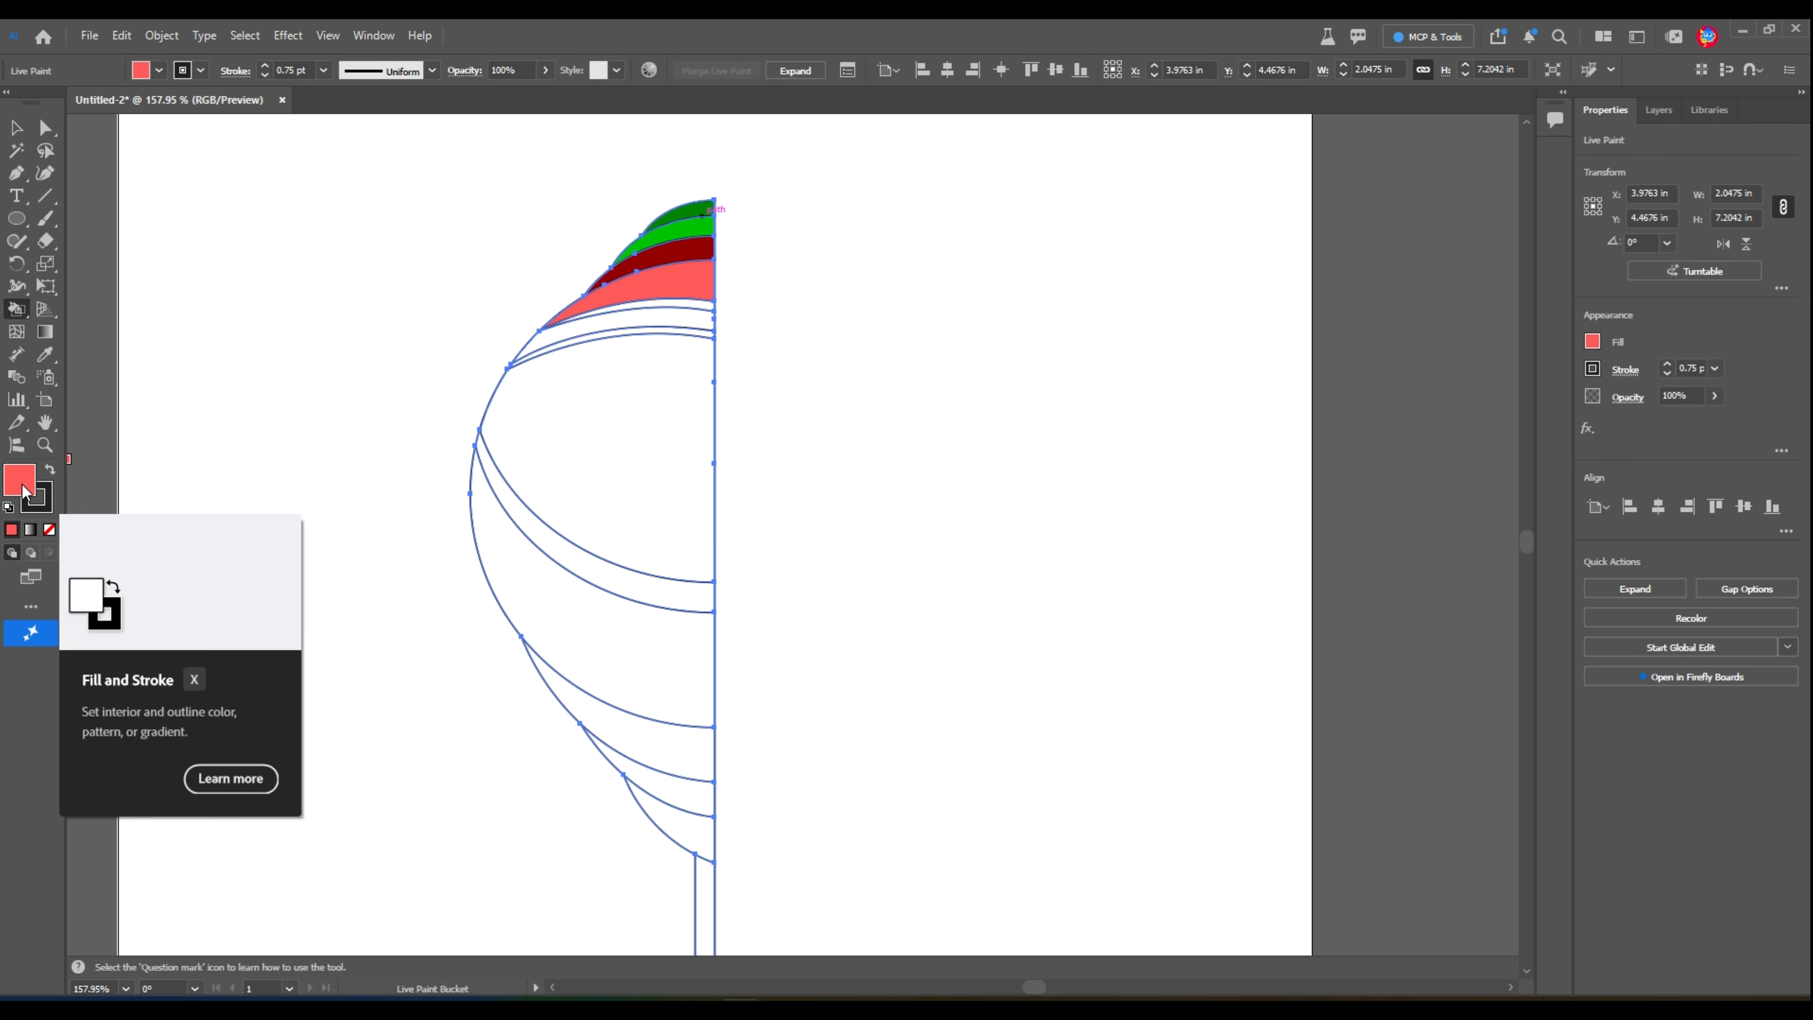
# Set the fill colour to cream #ffdea4 and paint the two thin upper stripes and the curved stripe below the large middle area.
pyautogui.moveTo(669, 263)
pyautogui.mouseDown()
pyautogui.moveTo(724, 332)
pyautogui.moveTo(1001, 524)
pyautogui.moveTo(1011, 504)
pyautogui.moveTo(993, 516)
pyautogui.moveTo(1113, 494)
pyautogui.moveTo(1113, 466)
pyautogui.moveTo(1063, 453)
pyautogui.mouseUp()
pyautogui.doubleClick(18, 491)
pyautogui.click(1249, 667)
pyautogui.click(1426, 457)
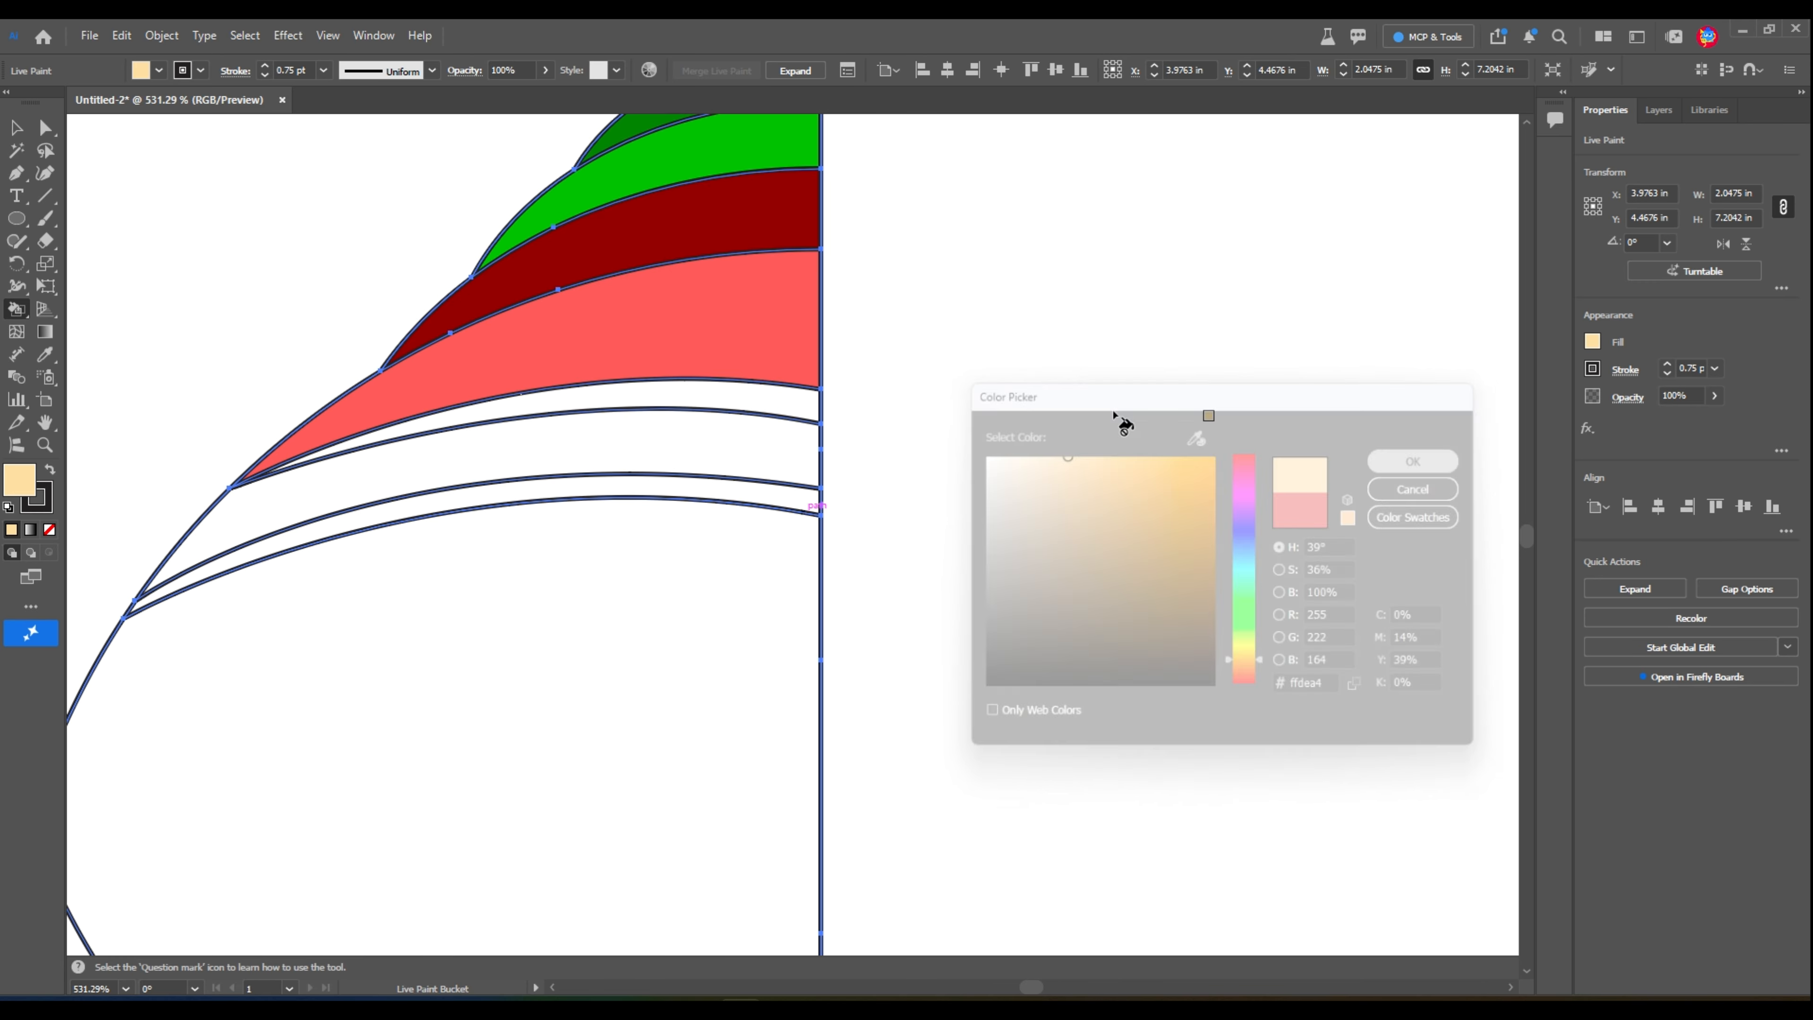
pyautogui.click(735, 413)
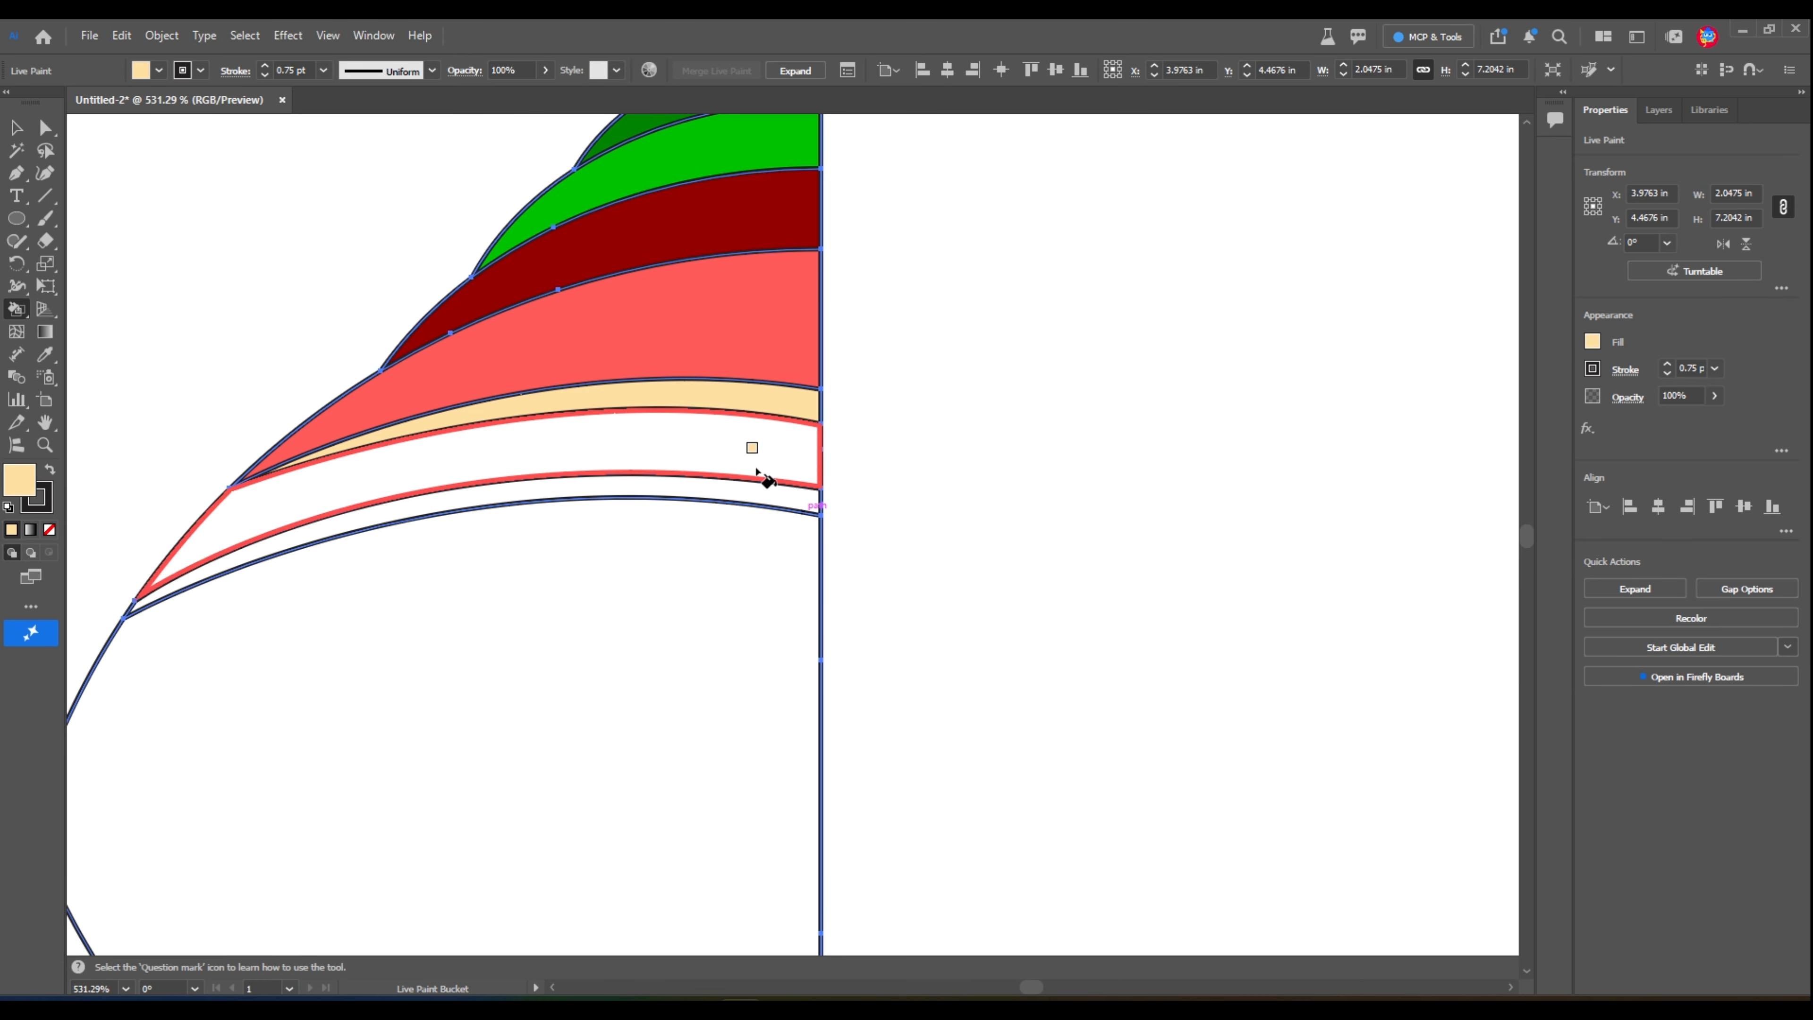
pyautogui.click(744, 498)
pyautogui.hotkey('ctrl', 'space')
pyautogui.moveTo(744, 498); pyautogui.dragTo(539, 356)
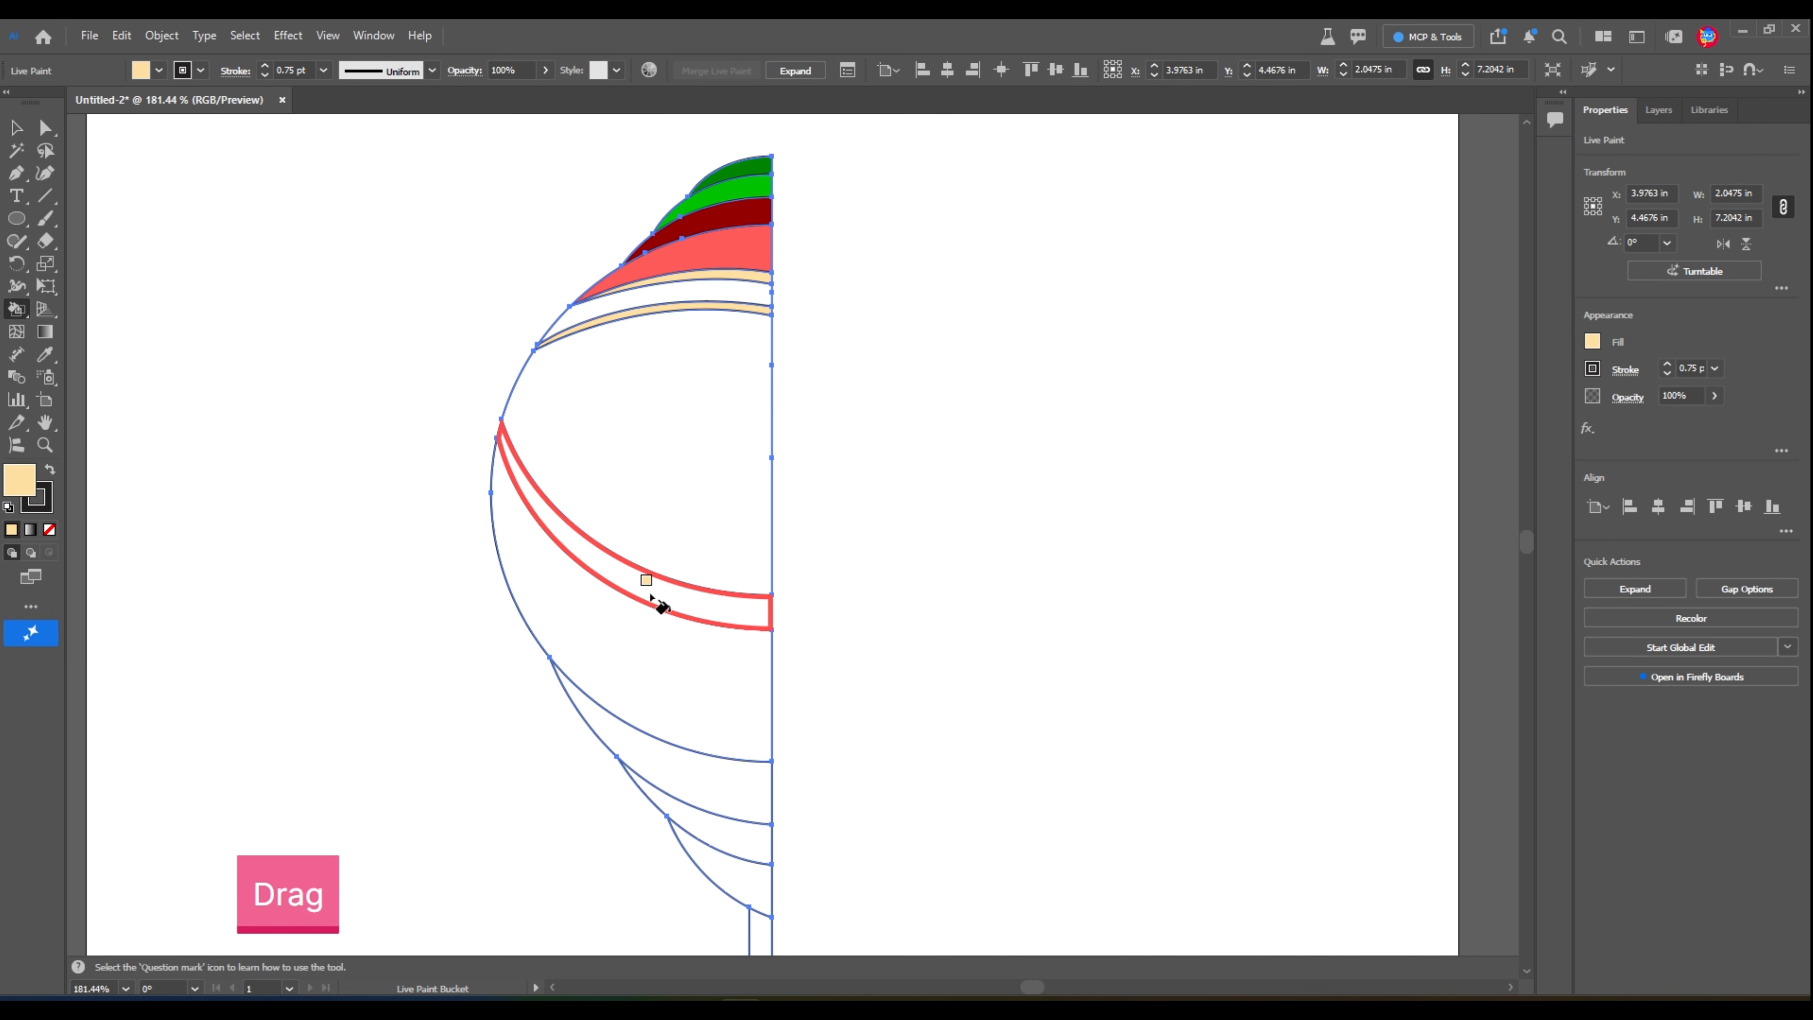
pyautogui.click(660, 607)
pyautogui.hotkey('ctrl', 'space')
pyautogui.moveTo(660, 607); pyautogui.dragTo(688, 474)
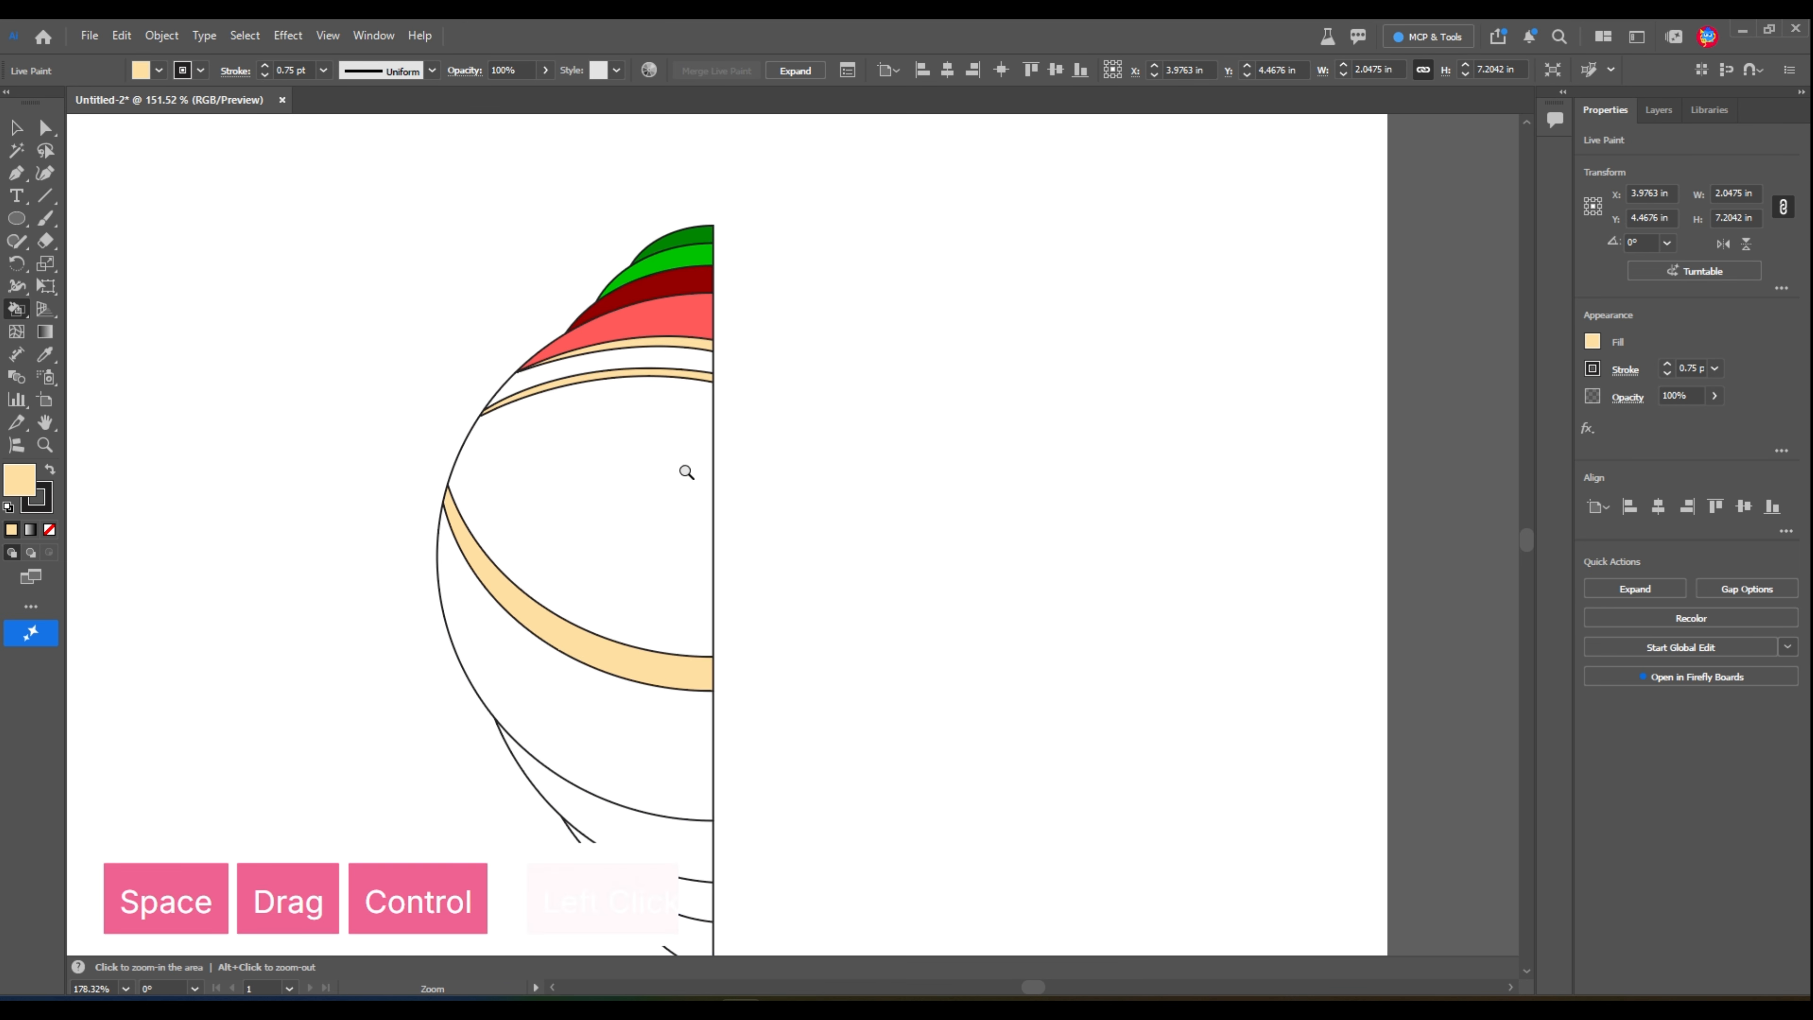
# Set the fill colour to bright red and paint the large middle area between the cream stripes.
pyautogui.doubleClick(25, 484)
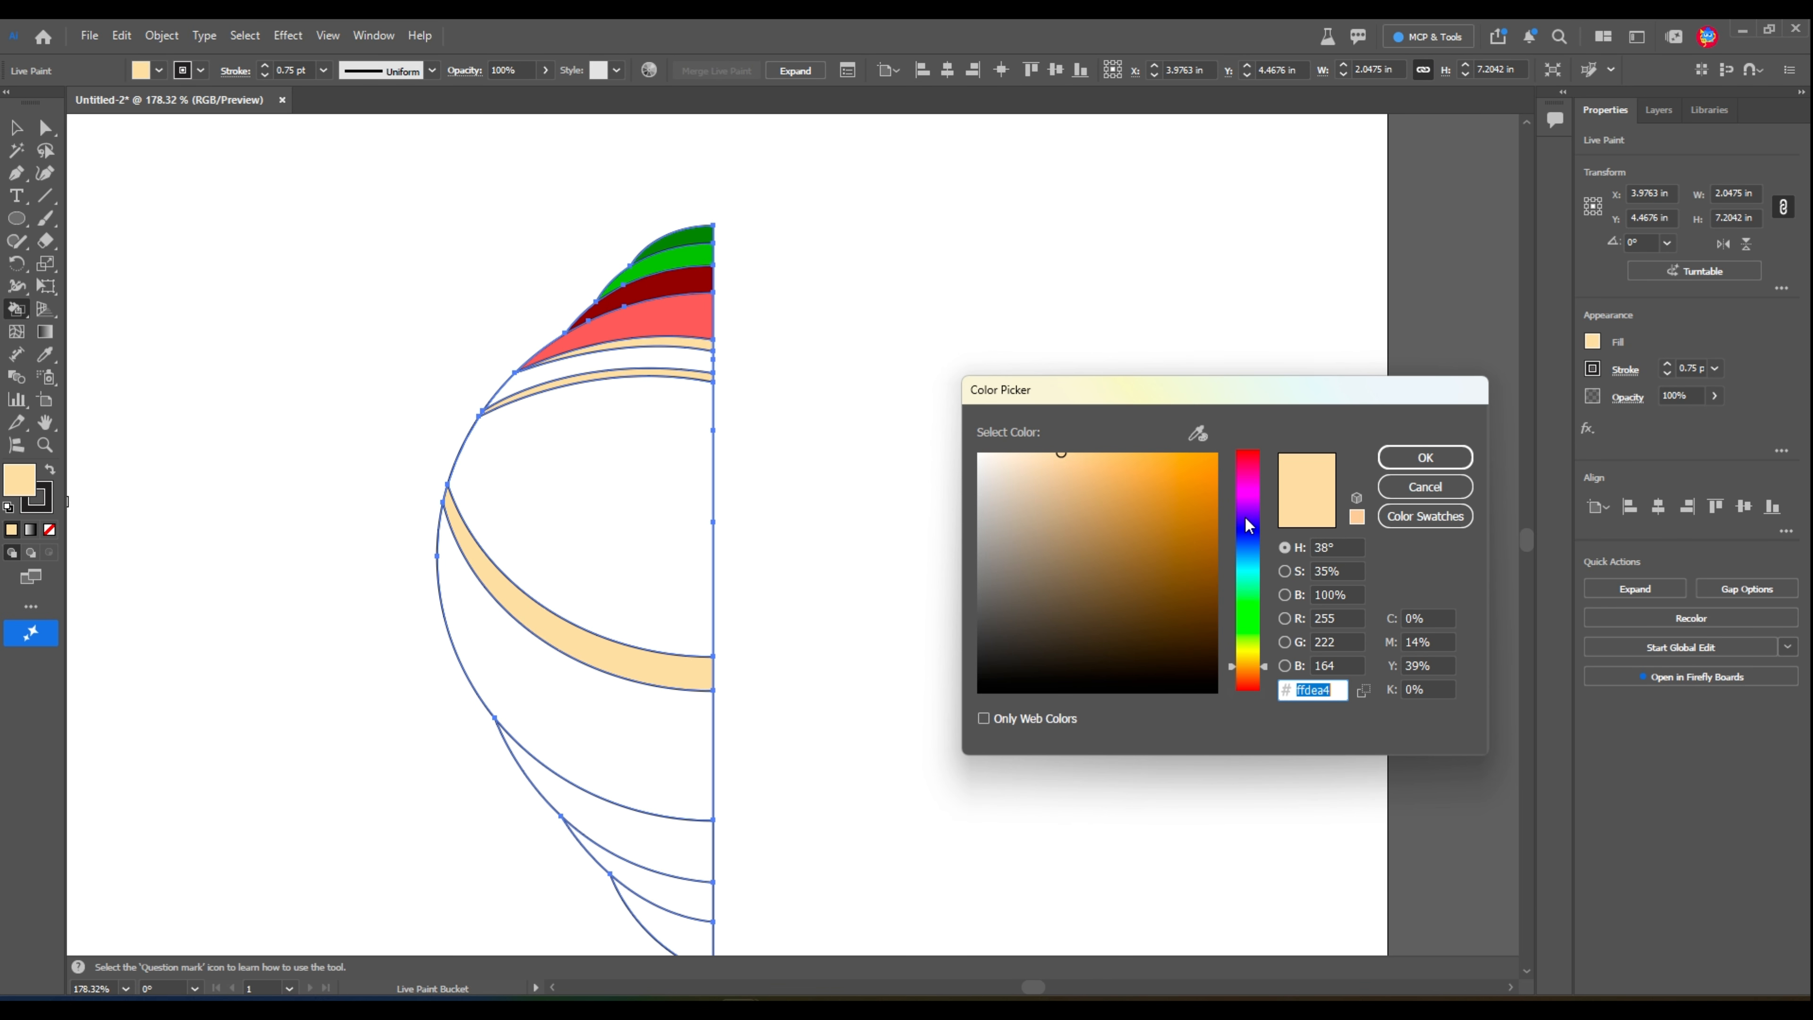
pyautogui.moveTo(1249, 521); pyautogui.dragTo(1249, 446)
pyautogui.moveTo(1163, 508); pyautogui.dragTo(1225, 448)
pyautogui.click(1425, 457)
pyautogui.click(607, 511)
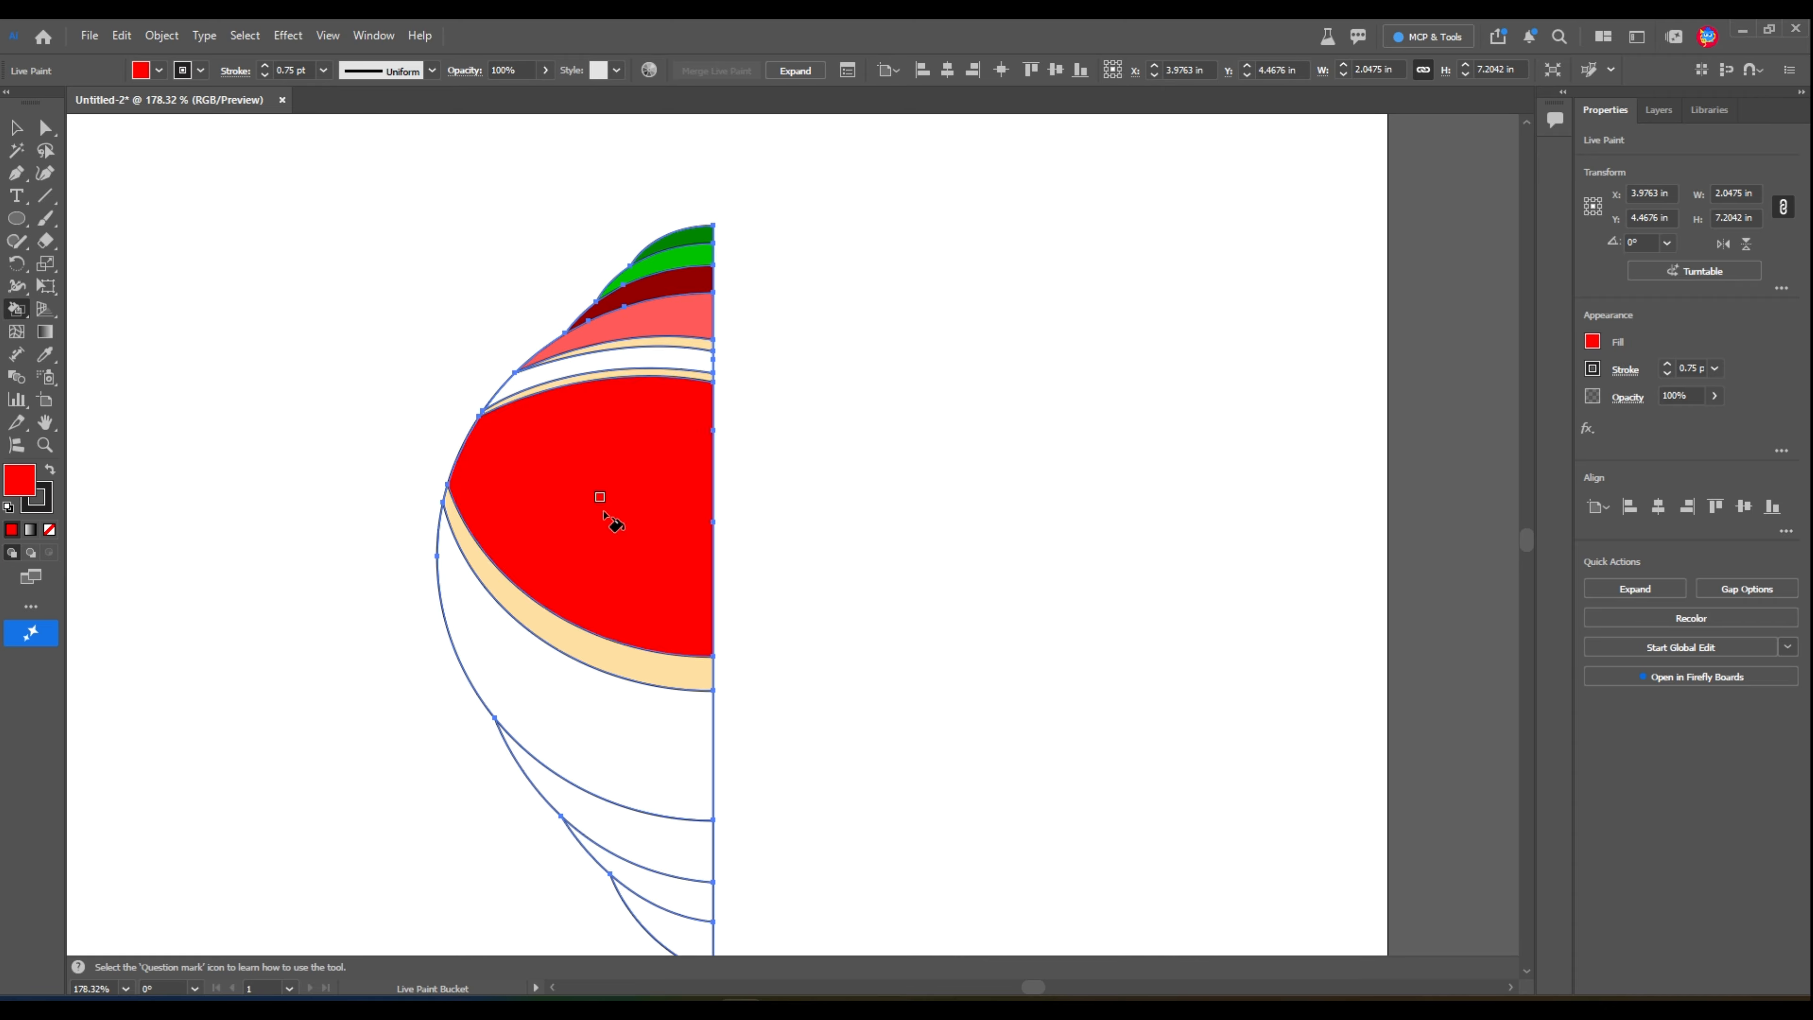
# Set the fill colour to a slightly darker red and repaint the large middle area between the cream stripes.
pyautogui.hotkey('ctrl', 'space')
pyautogui.moveTo(607, 514); pyautogui.dragTo(685, 428)
pyautogui.doubleClick(25, 484)
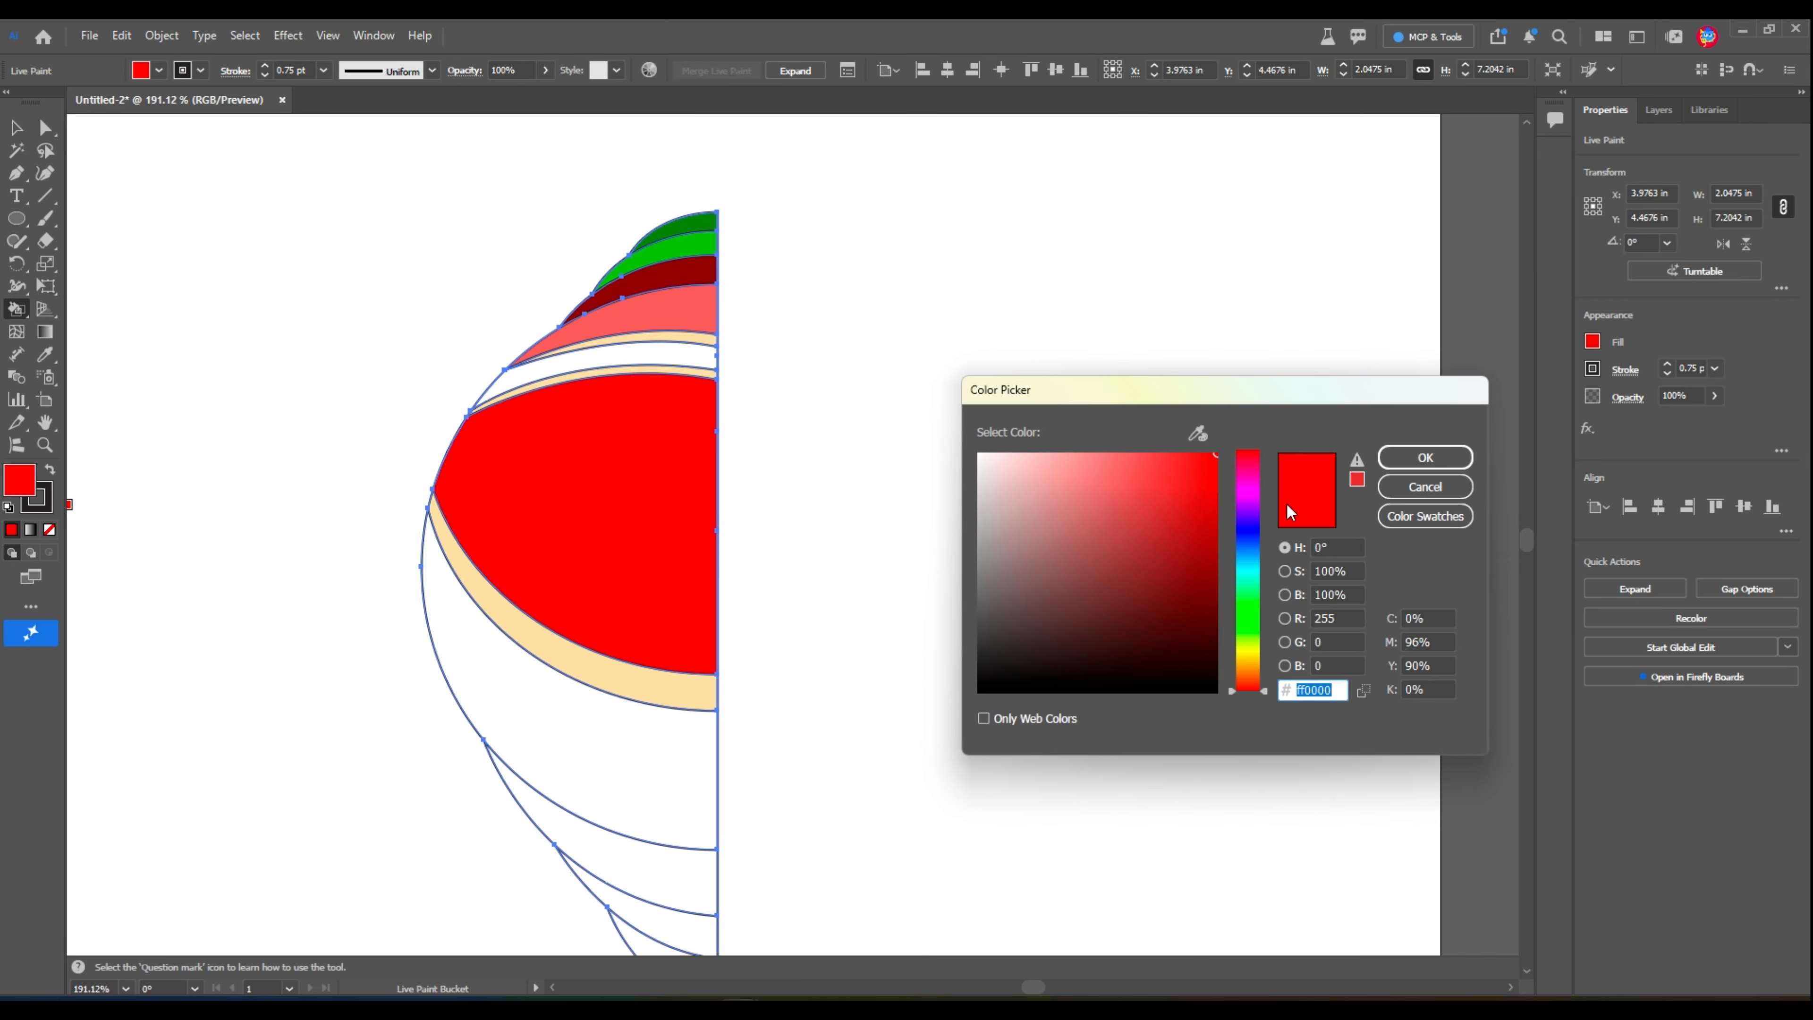
pyautogui.click(1216, 520)
pyautogui.click(1413, 463)
pyautogui.click(635, 482)
# Set the fill colour to a deep dark red and paint the white band between the two thin upper cream stripes.
pyautogui.hotkey('ctrl', 'space')
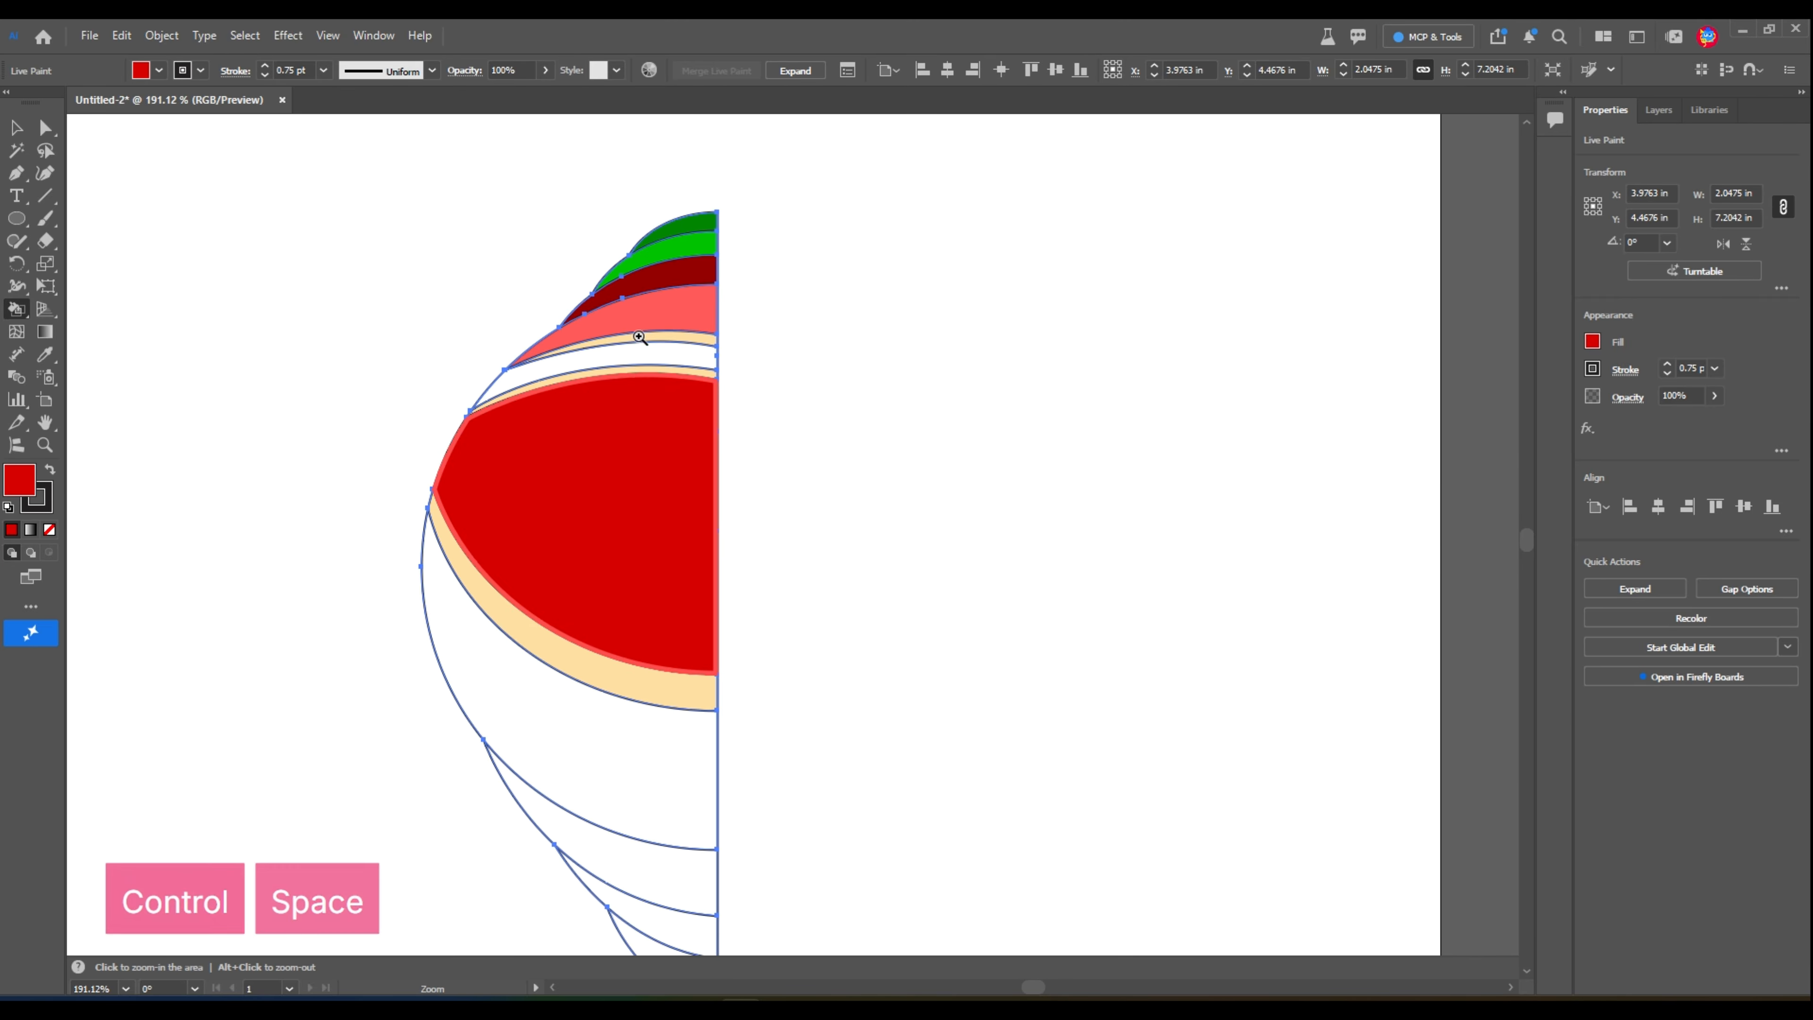
pyautogui.moveTo(636, 482); pyautogui.dragTo(10, 513)
pyautogui.doubleClick(20, 479)
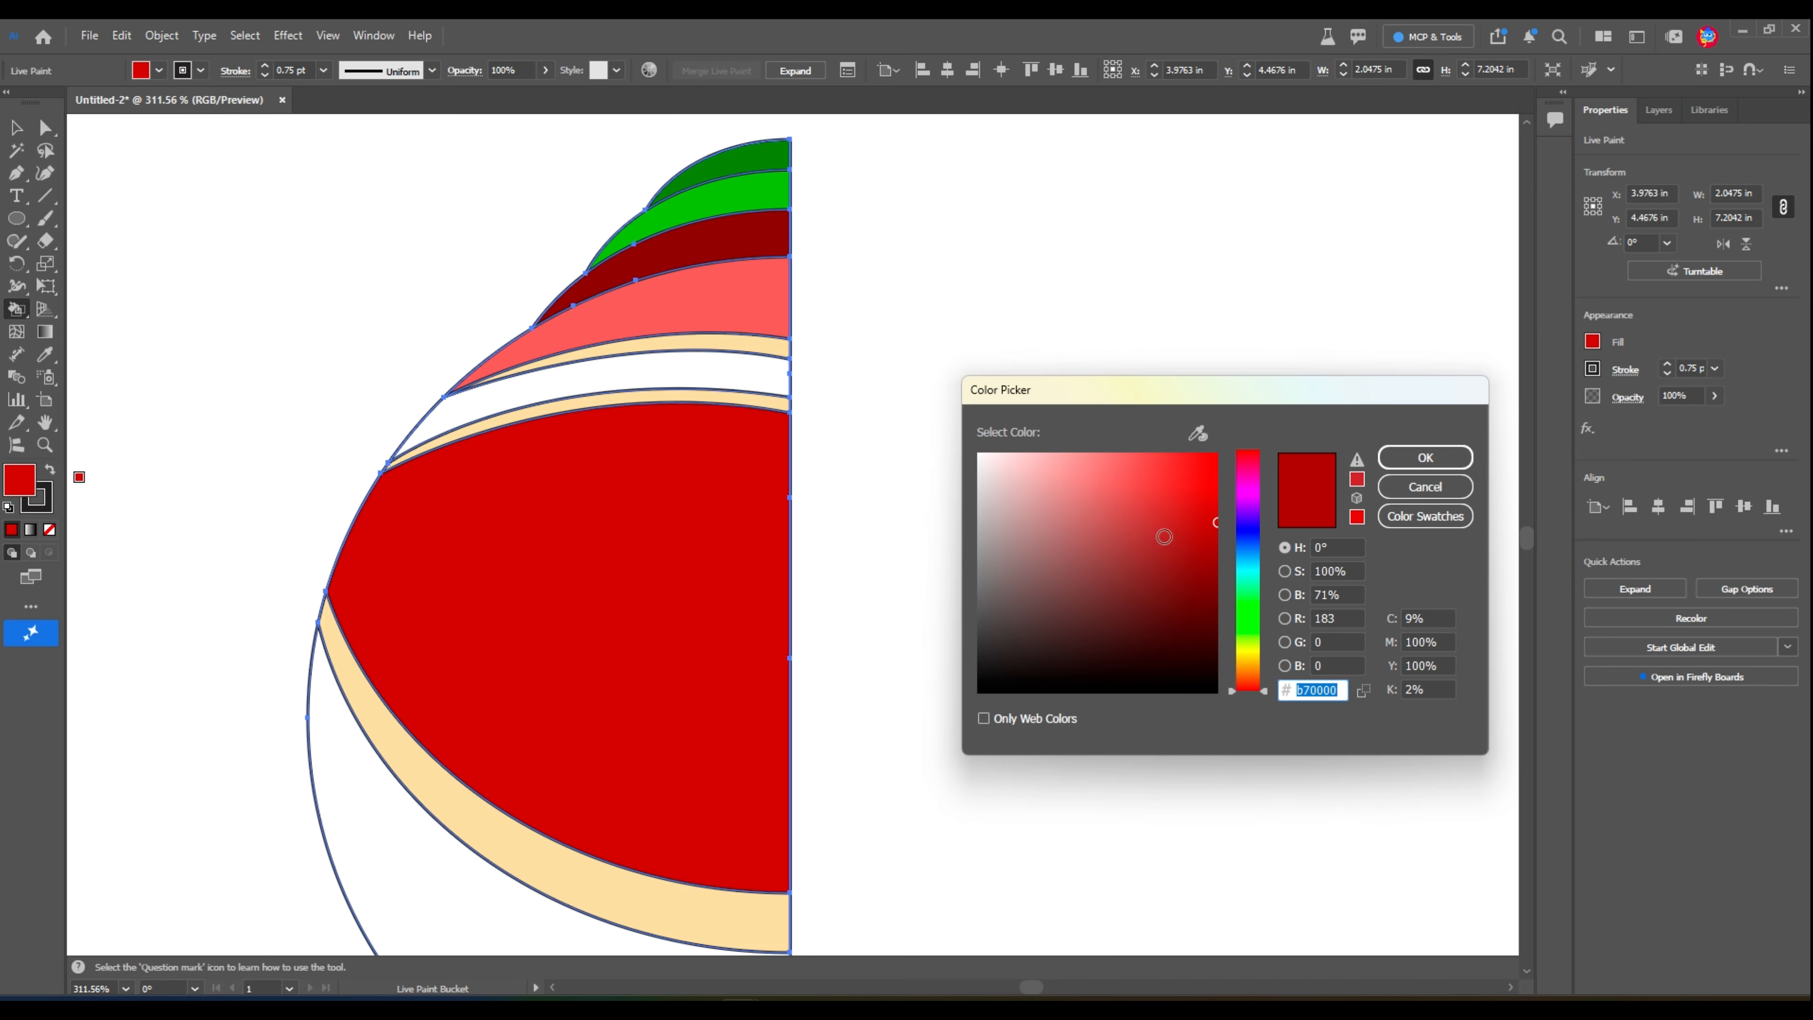
pyautogui.click(1216, 570)
pyautogui.click(1425, 457)
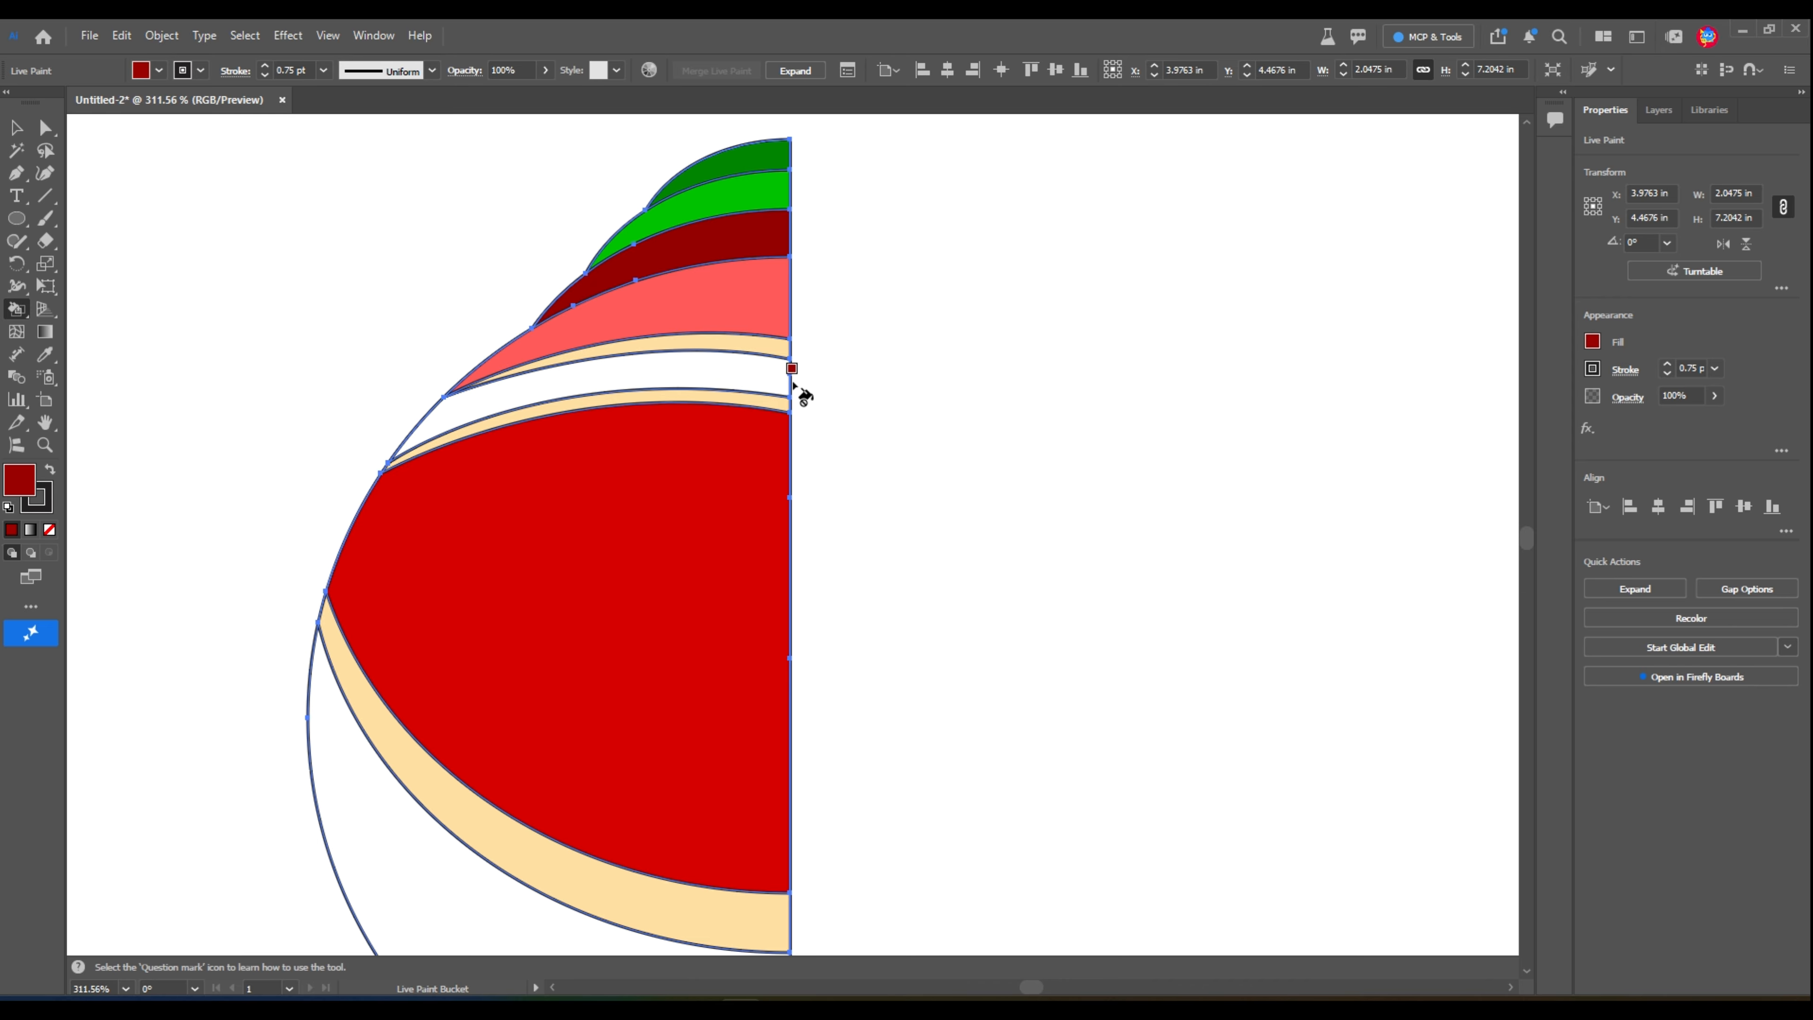
pyautogui.click(723, 372)
# Set the fill colour to muted dark red #8c3333 and paint the wide band below the curved cream stripe.
pyautogui.hotkey('ctrl', 'space')
pyautogui.moveTo(728, 372); pyautogui.dragTo(578, 365)
pyautogui.hotkey('ctrl', 'space')
pyautogui.moveTo(696, 536)
pyautogui.mouseDown()
pyautogui.moveTo(740, 555)
pyautogui.moveTo(725, 563)
pyautogui.moveTo(725, 535)
pyautogui.mouseUp()
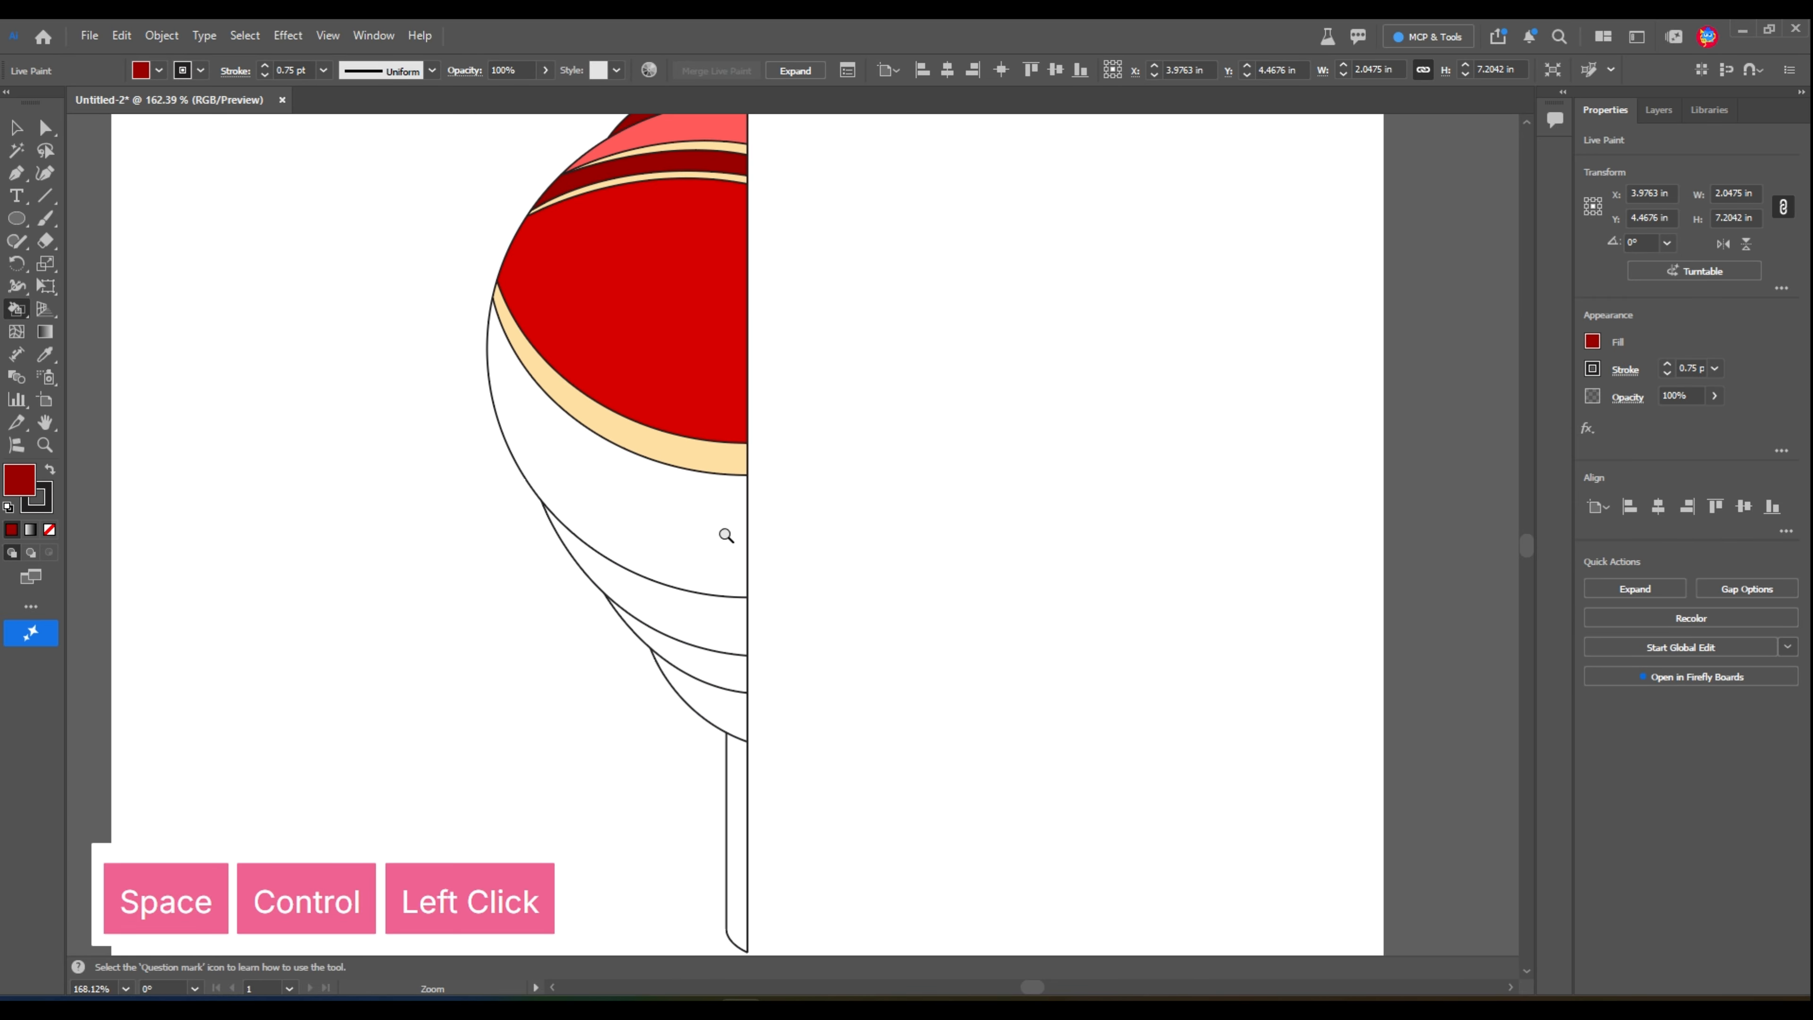
pyautogui.doubleClick(20, 480)
pyautogui.moveTo(1180, 540); pyautogui.dragTo(1140, 555)
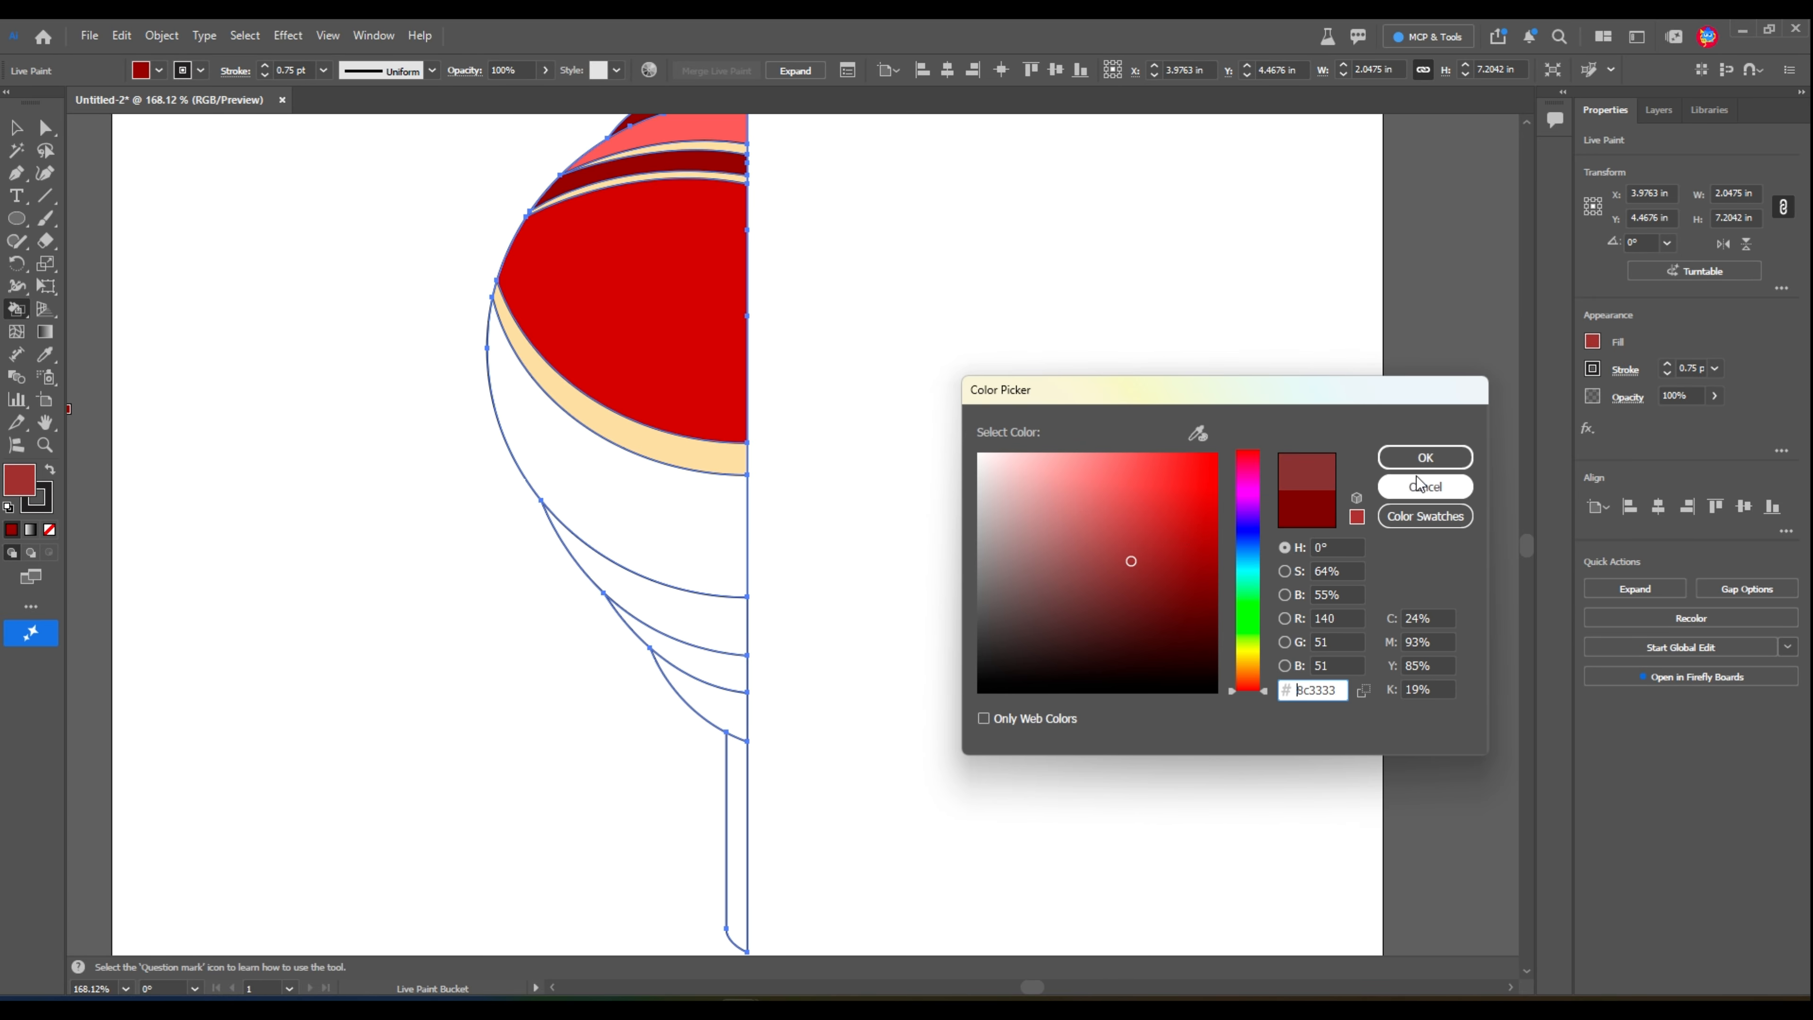
pyautogui.click(1425, 457)
pyautogui.click(650, 528)
# Set the fill colour to lighter muted red #bc4444 and repaint the wide band below the curved cream stripe.
pyautogui.hotkey('ctrl', 'space')
pyautogui.moveTo(726, 584); pyautogui.dragTo(745, 608)
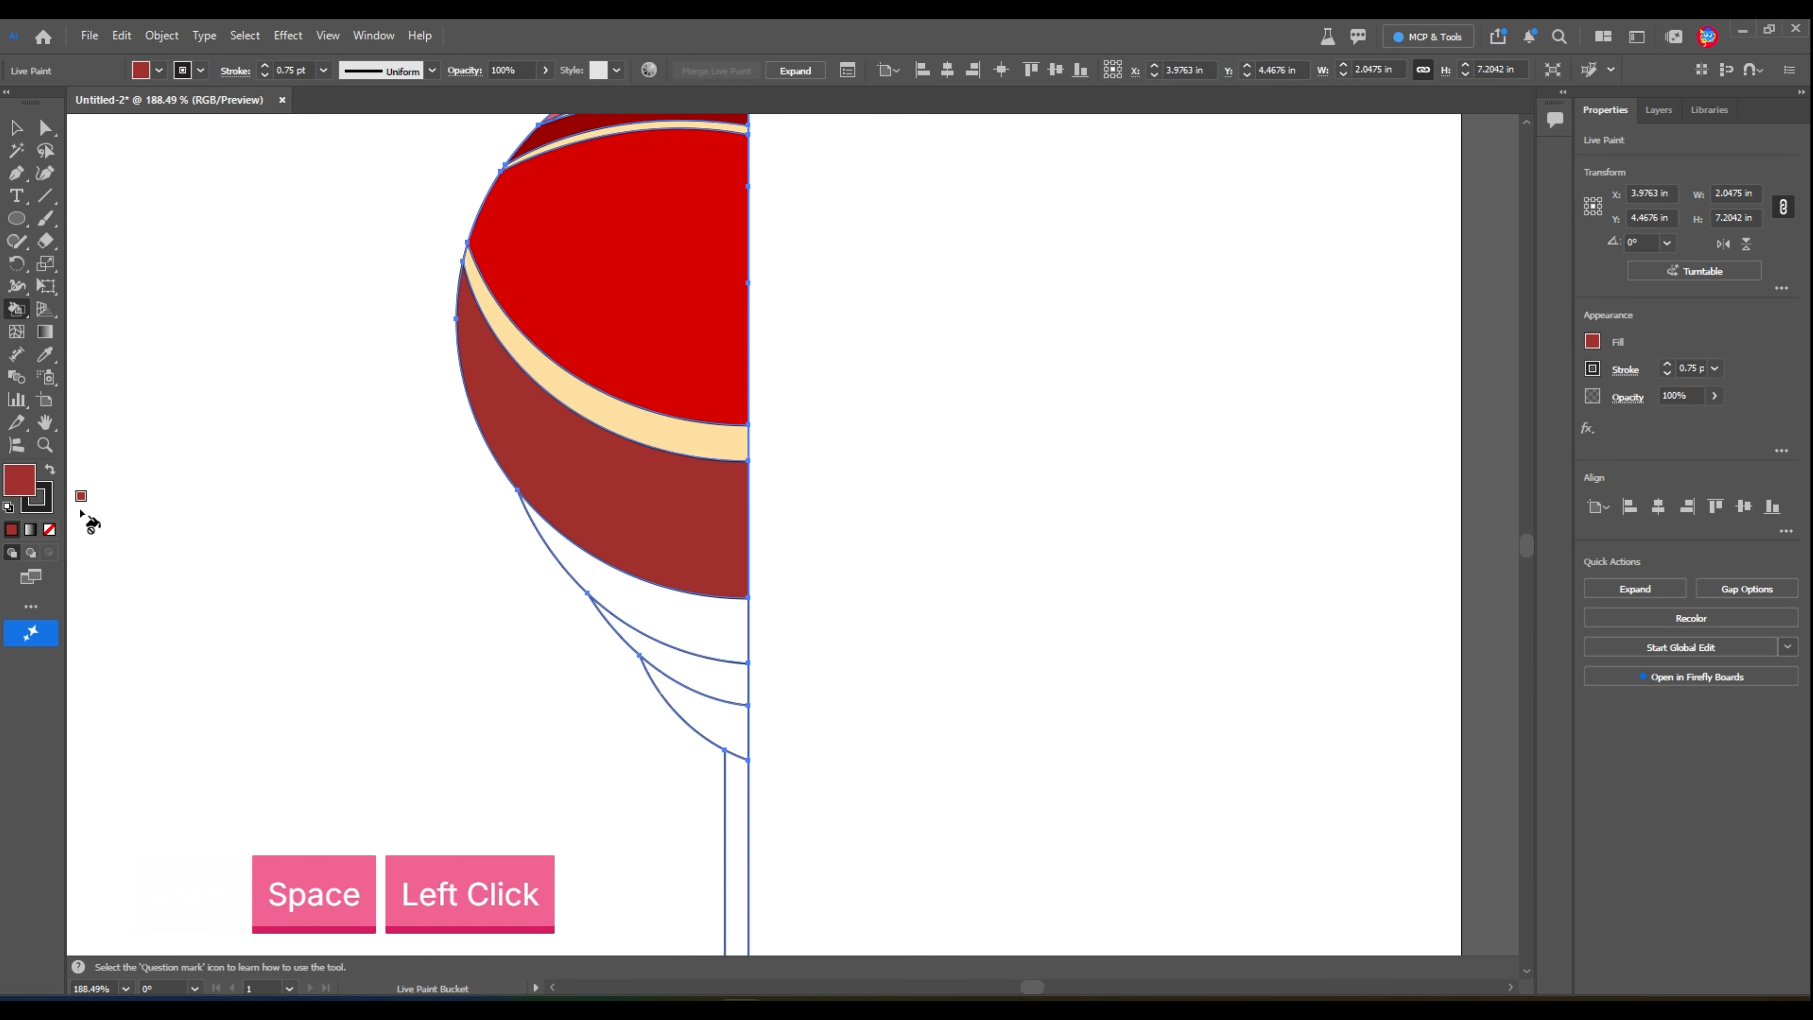
pyautogui.doubleClick(27, 493)
pyautogui.click(1131, 515)
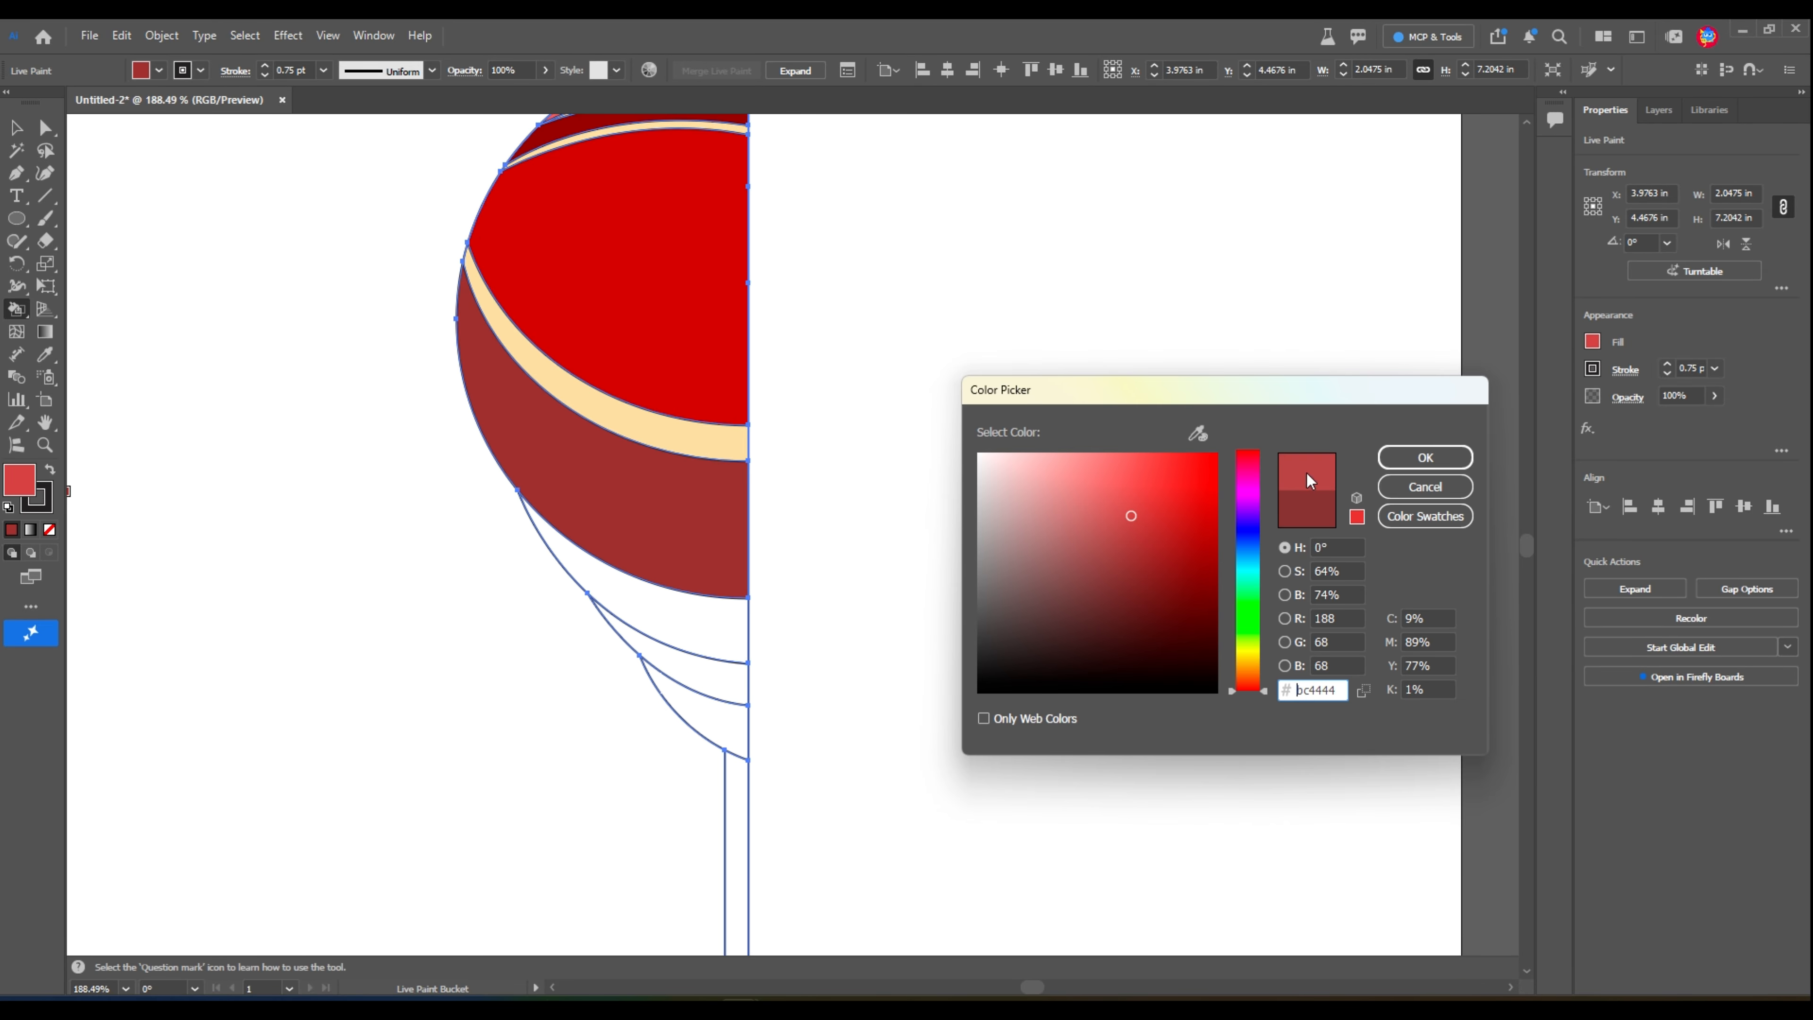
pyautogui.click(1425, 457)
pyautogui.click(714, 543)
# Set the fill colour to a bright golden yellow and paint the band directly below the wide muted red one.
pyautogui.press('space')
pyautogui.moveTo(766, 550); pyautogui.dragTo(672, 545)
pyautogui.moveTo(641, 563); pyautogui.dragTo(635, 511)
pyautogui.moveTo(630, 534); pyautogui.dragTo(646, 550)
pyautogui.doubleClick(22, 482)
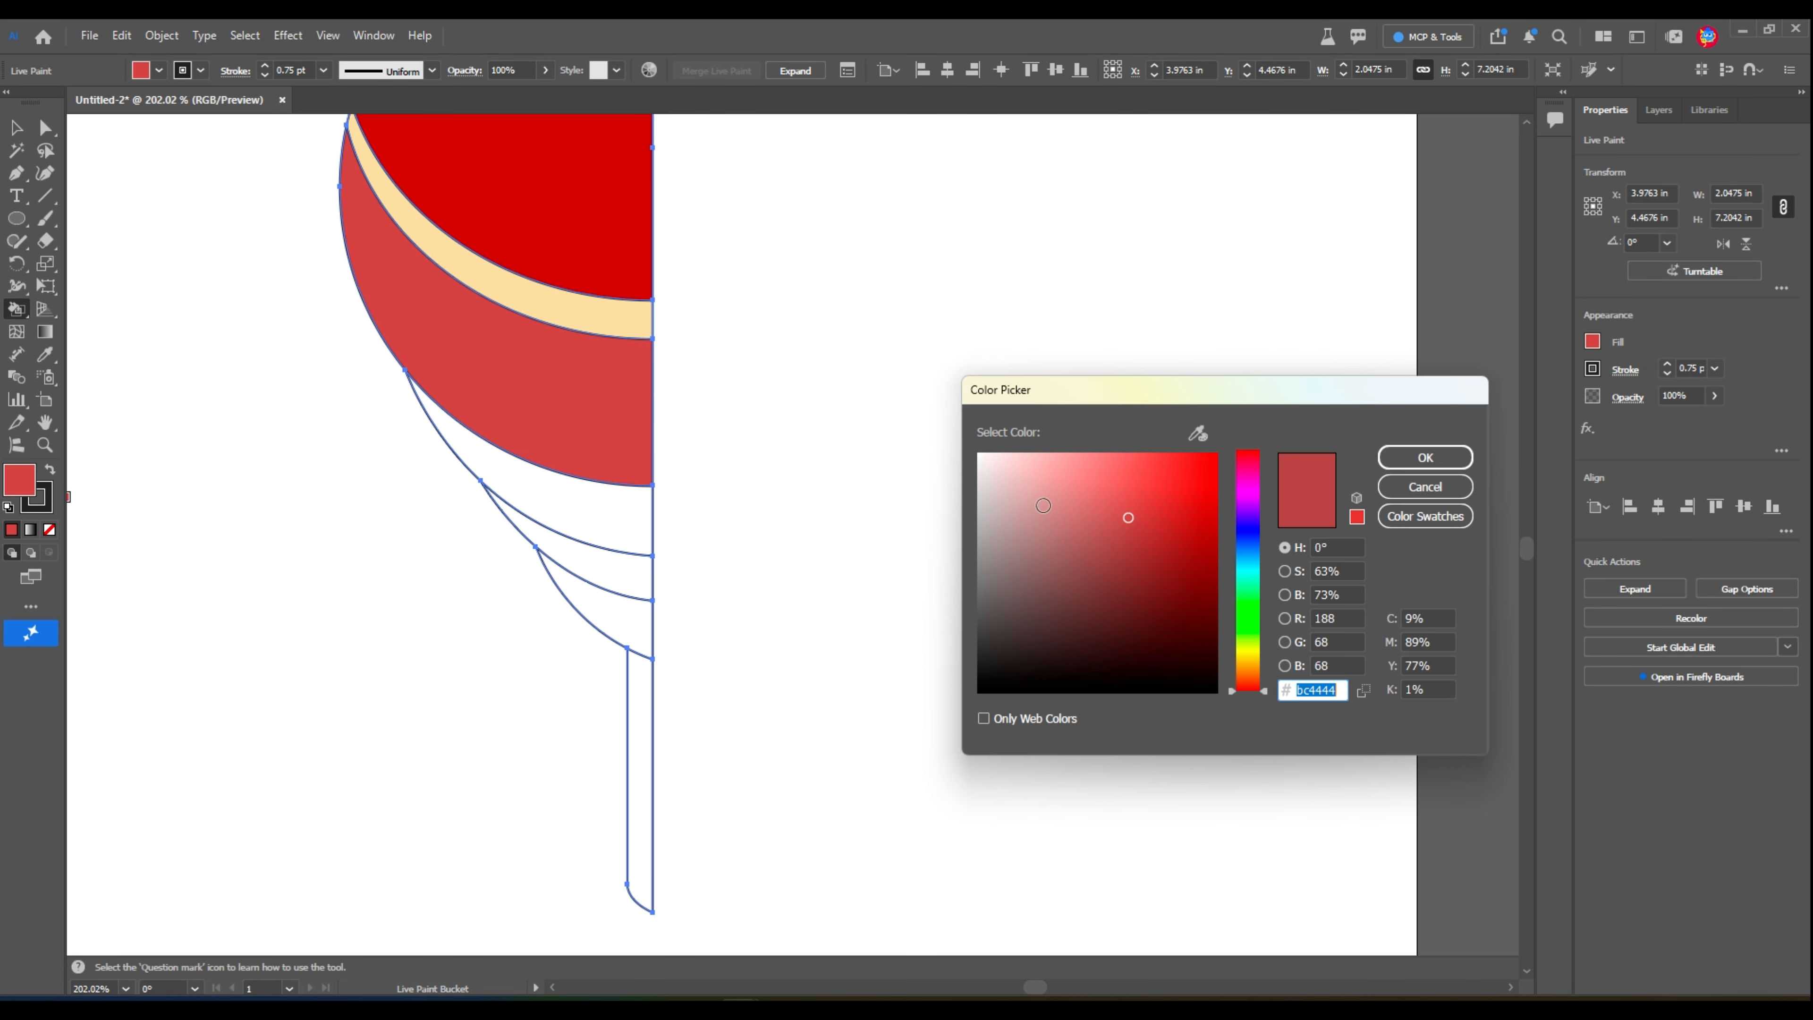
pyautogui.moveTo(1248, 636); pyautogui.dragTo(1248, 661)
pyautogui.click(1221, 477)
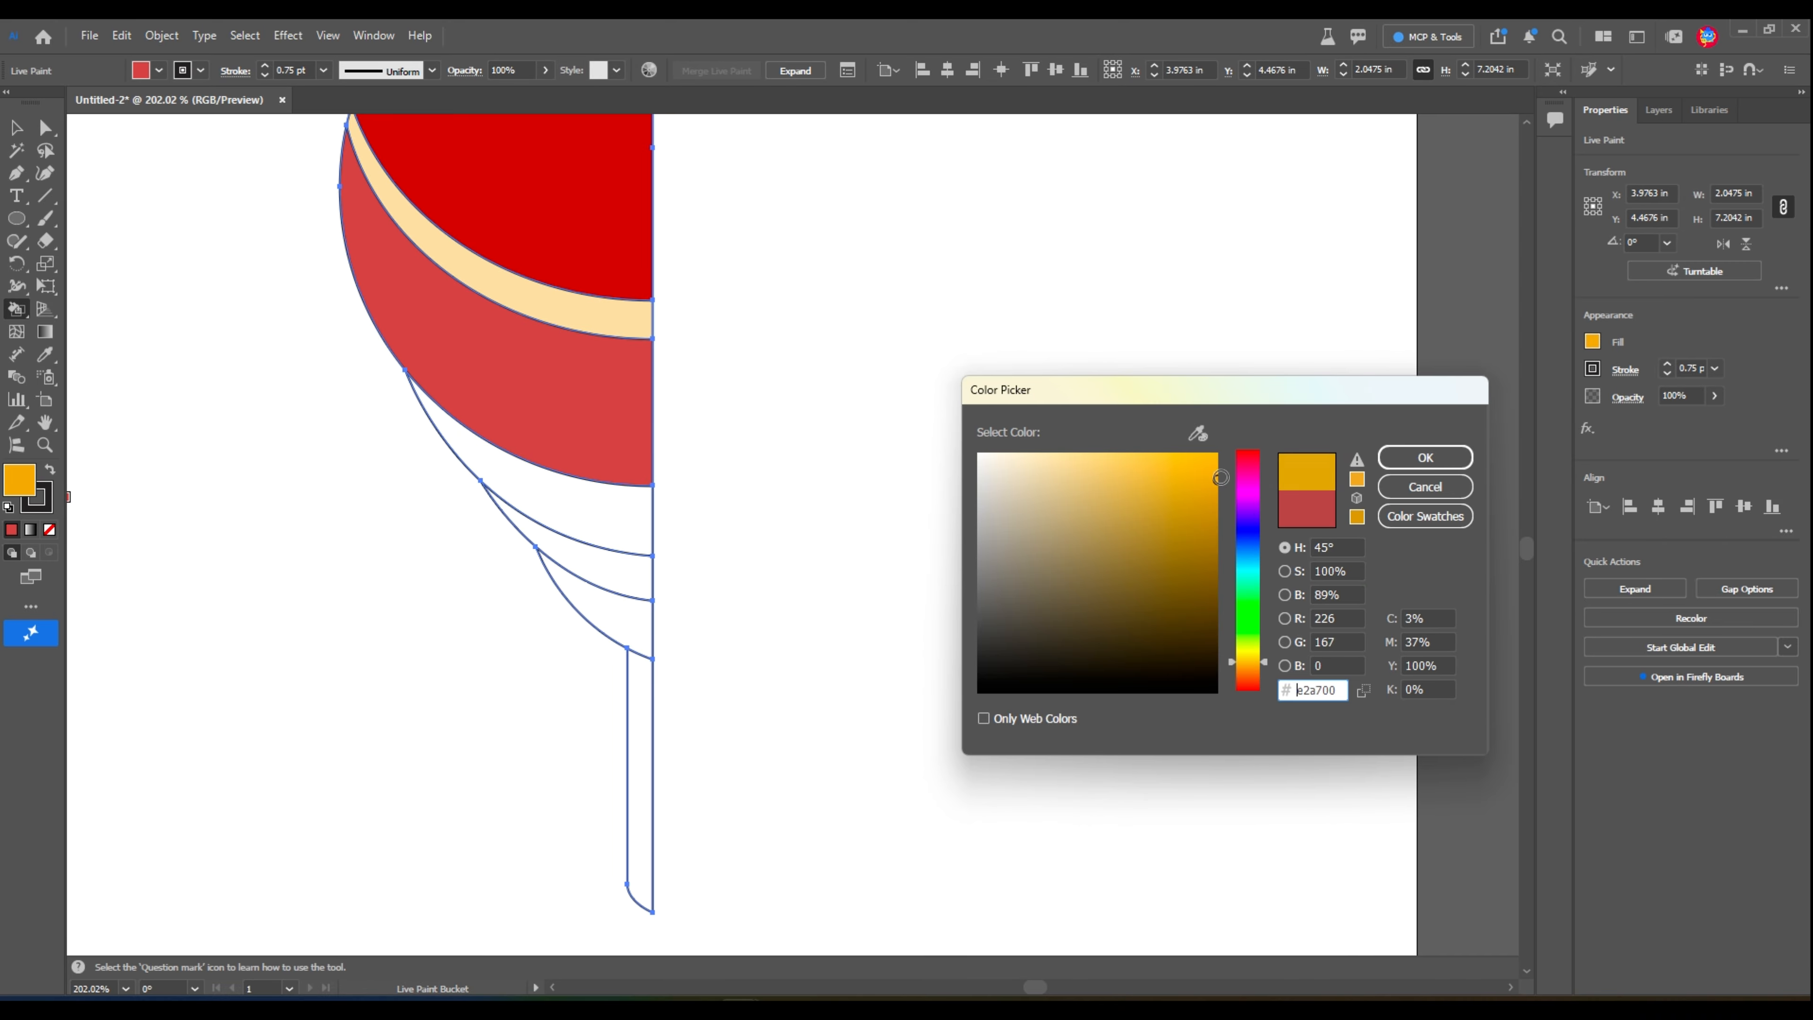
pyautogui.click(1249, 659)
pyautogui.click(1207, 454)
pyautogui.click(1392, 461)
pyautogui.click(636, 525)
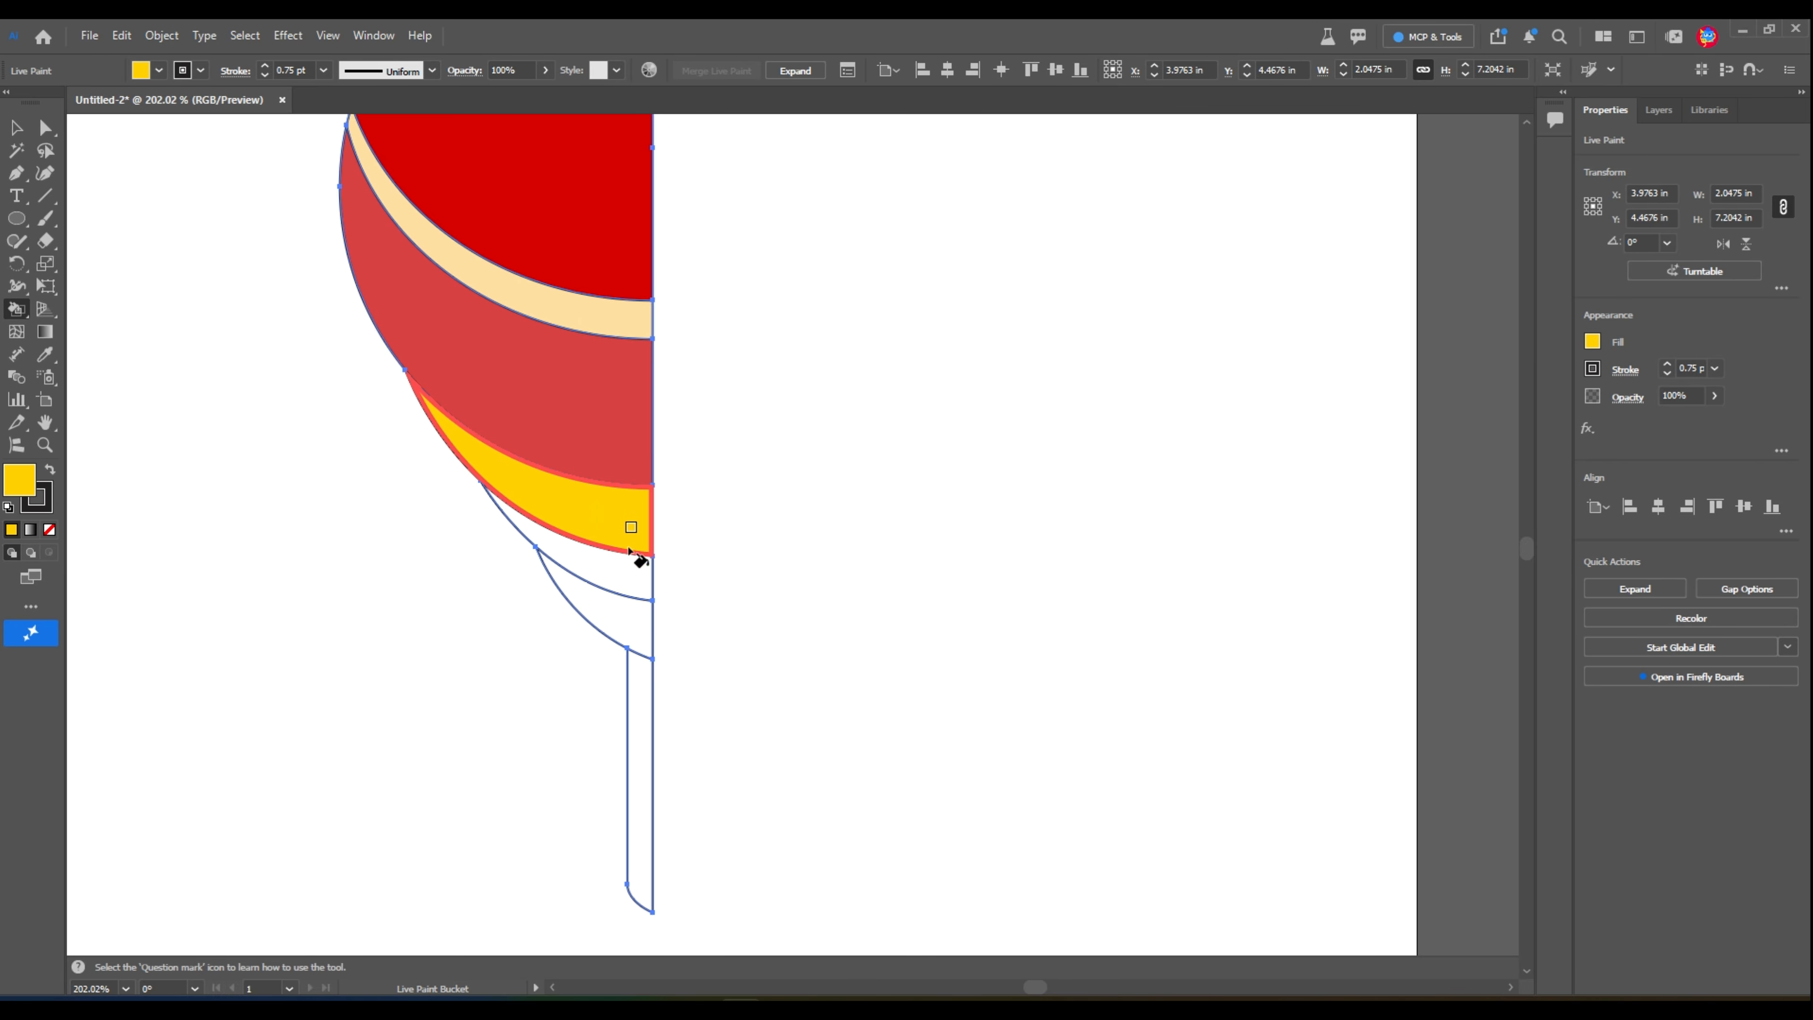
# Set the fill colour to dark gold #c18e00 and paint the narrow band below the yellow one.
pyautogui.doubleClick(19, 480)
pyautogui.click(1217, 514)
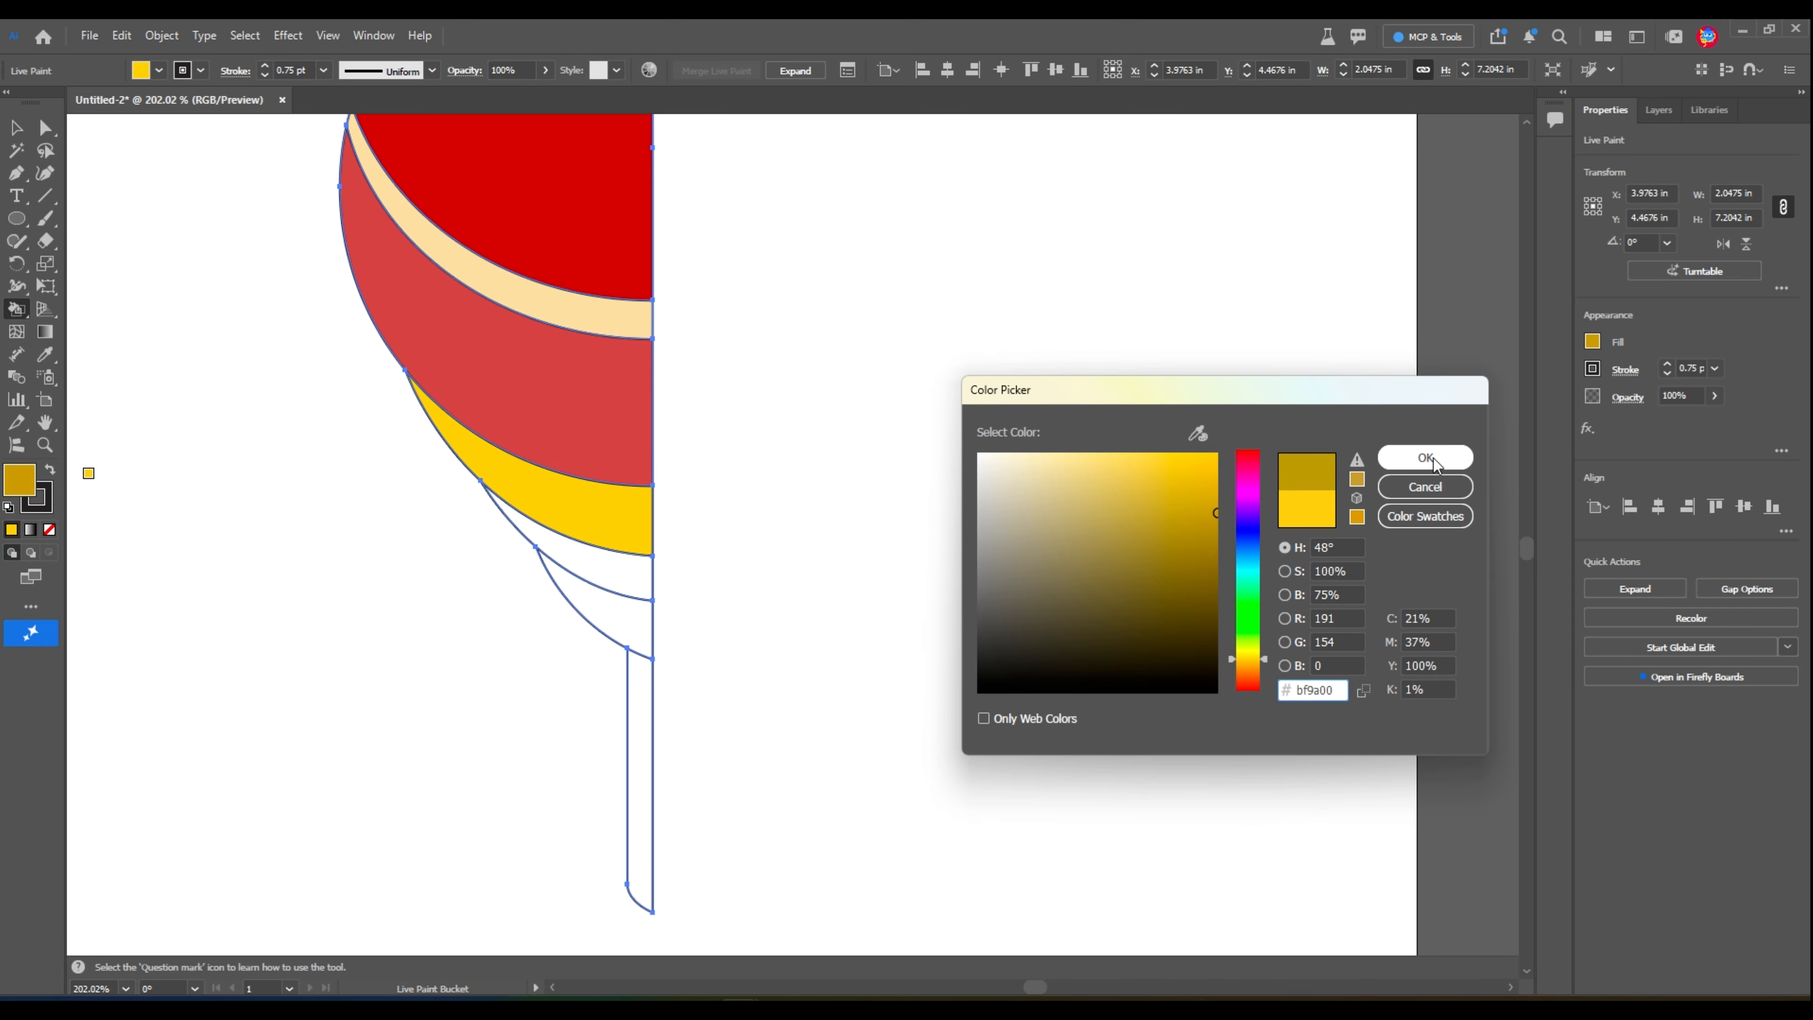
pyautogui.click(1255, 648)
pyautogui.moveTo(1255, 649); pyautogui.dragTo(1253, 661)
pyautogui.click(1218, 512)
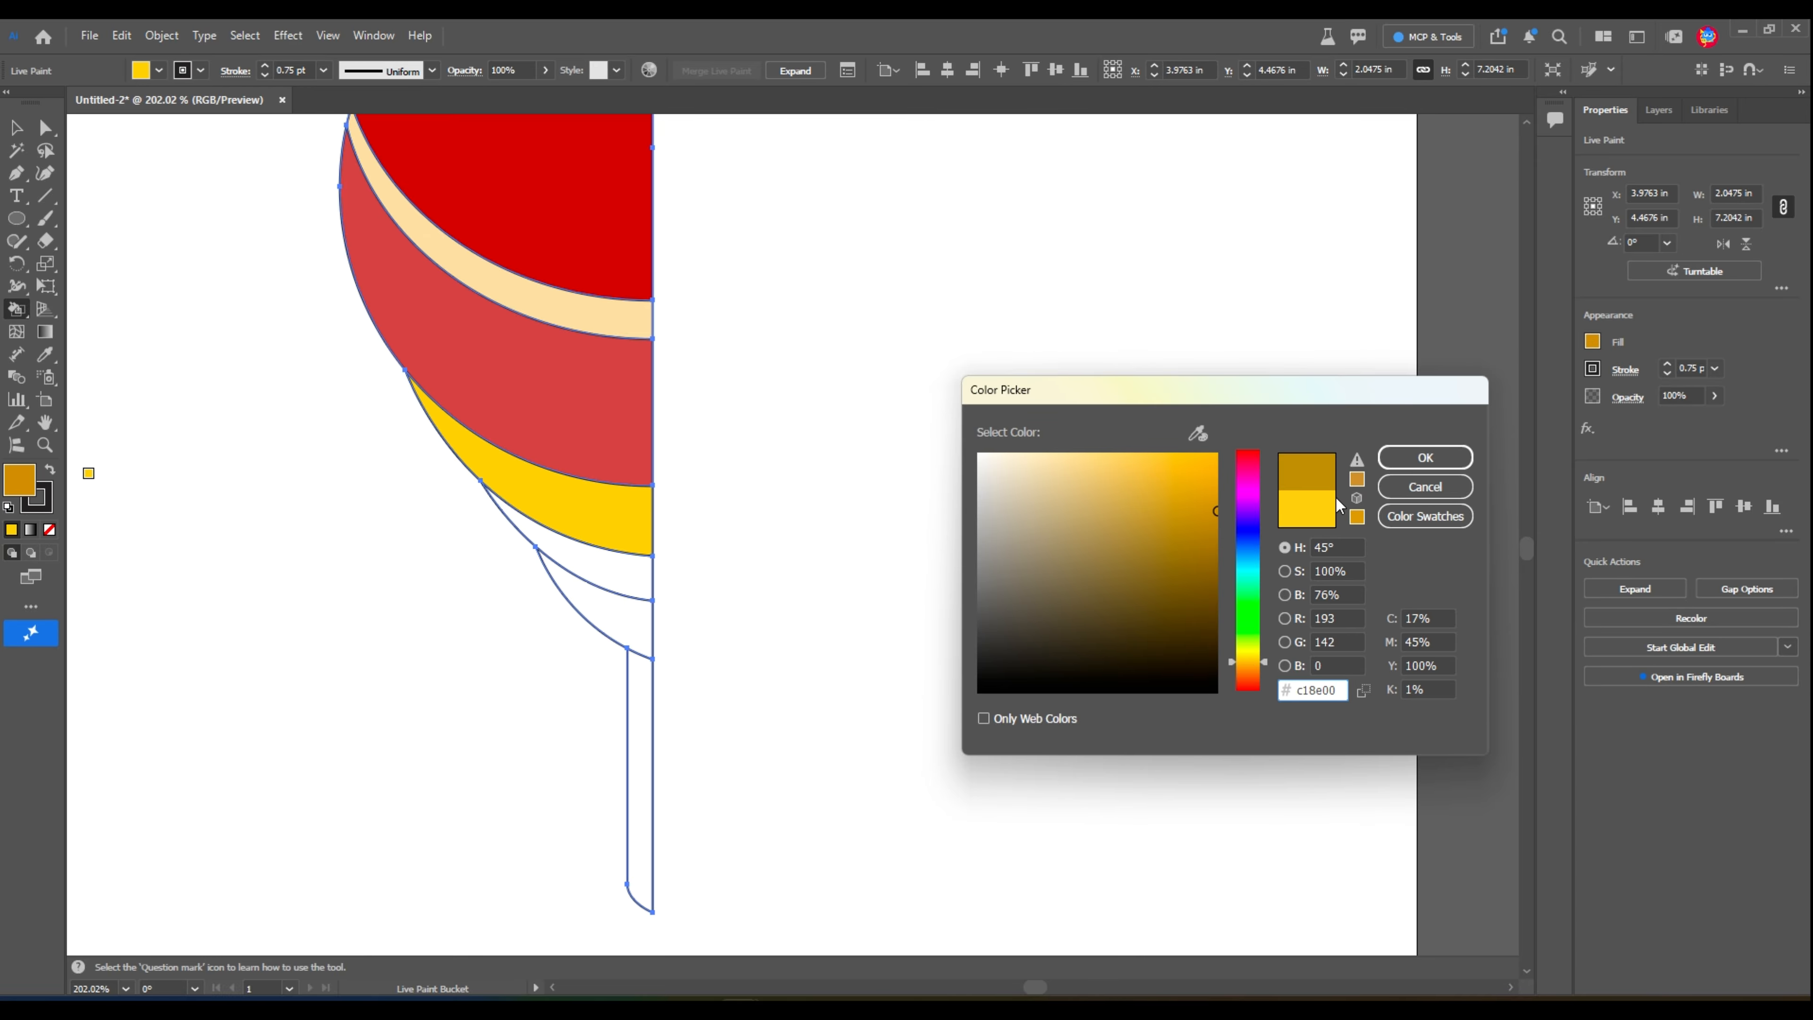
pyautogui.click(1405, 461)
pyautogui.click(625, 577)
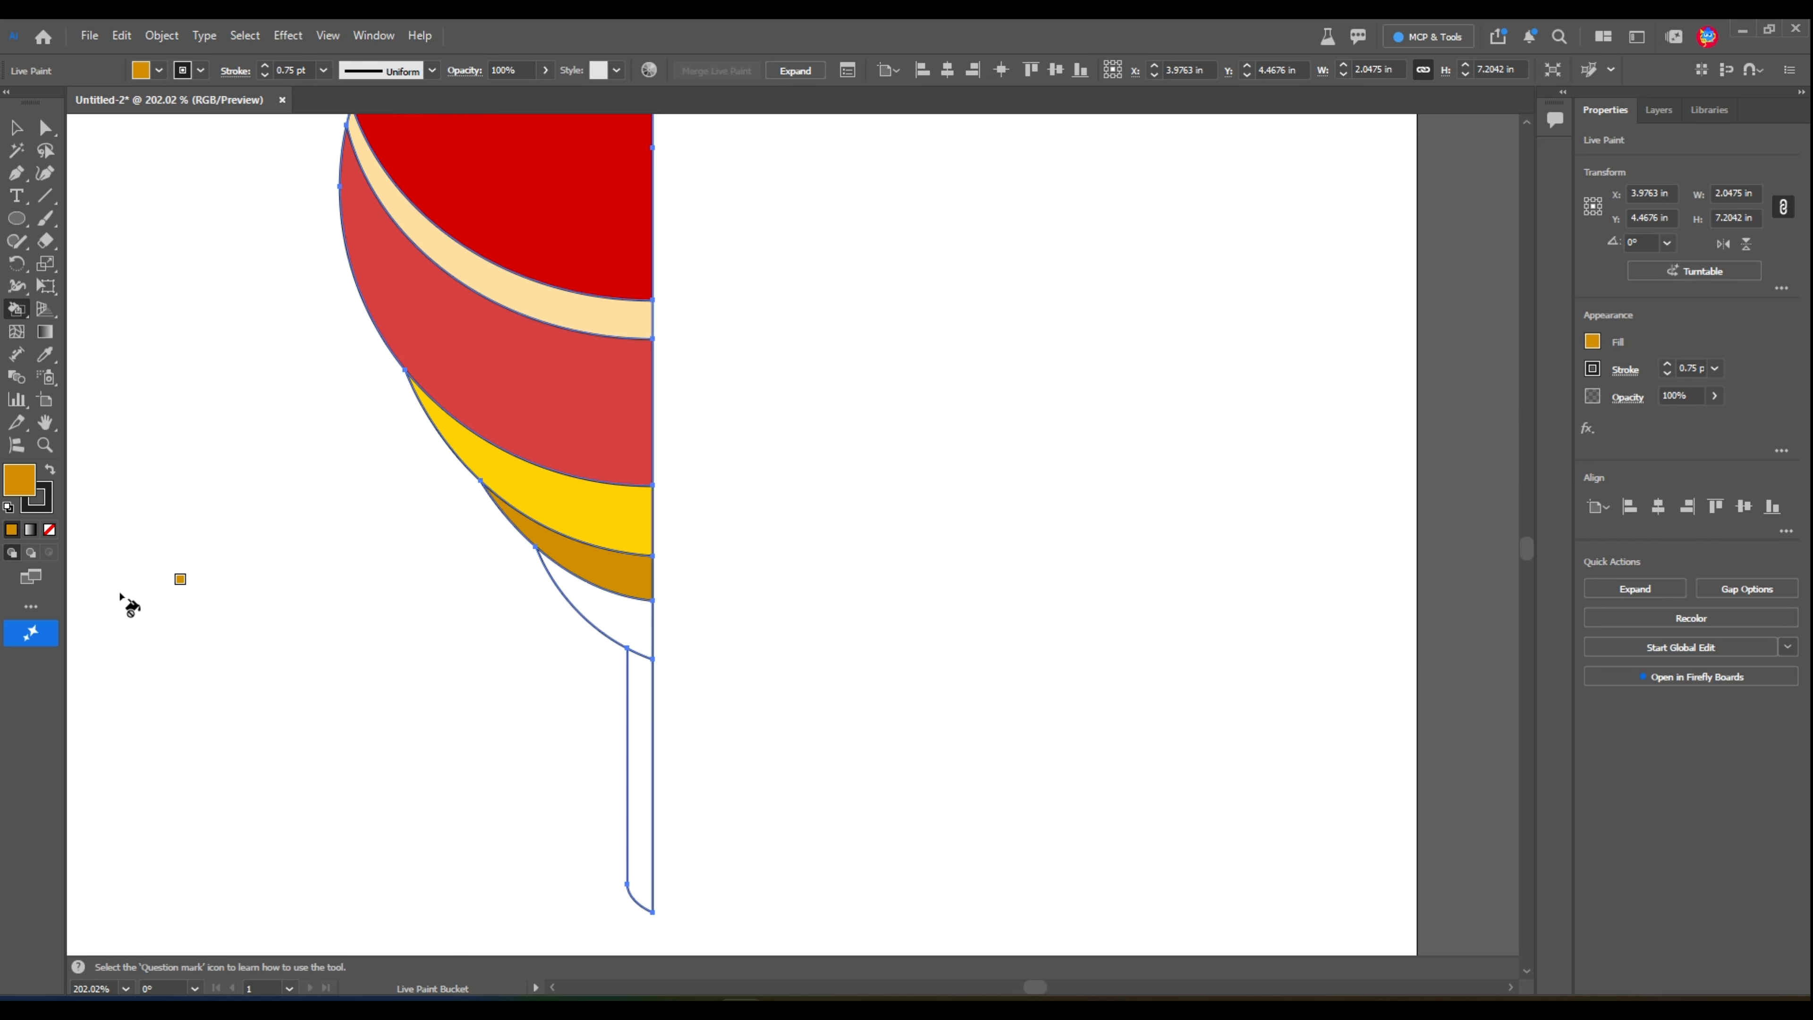
# Set the fill colour to a golden brown and paint the lowest band above the stem.
pyautogui.doubleClick(20, 490)
pyautogui.click(1196, 564)
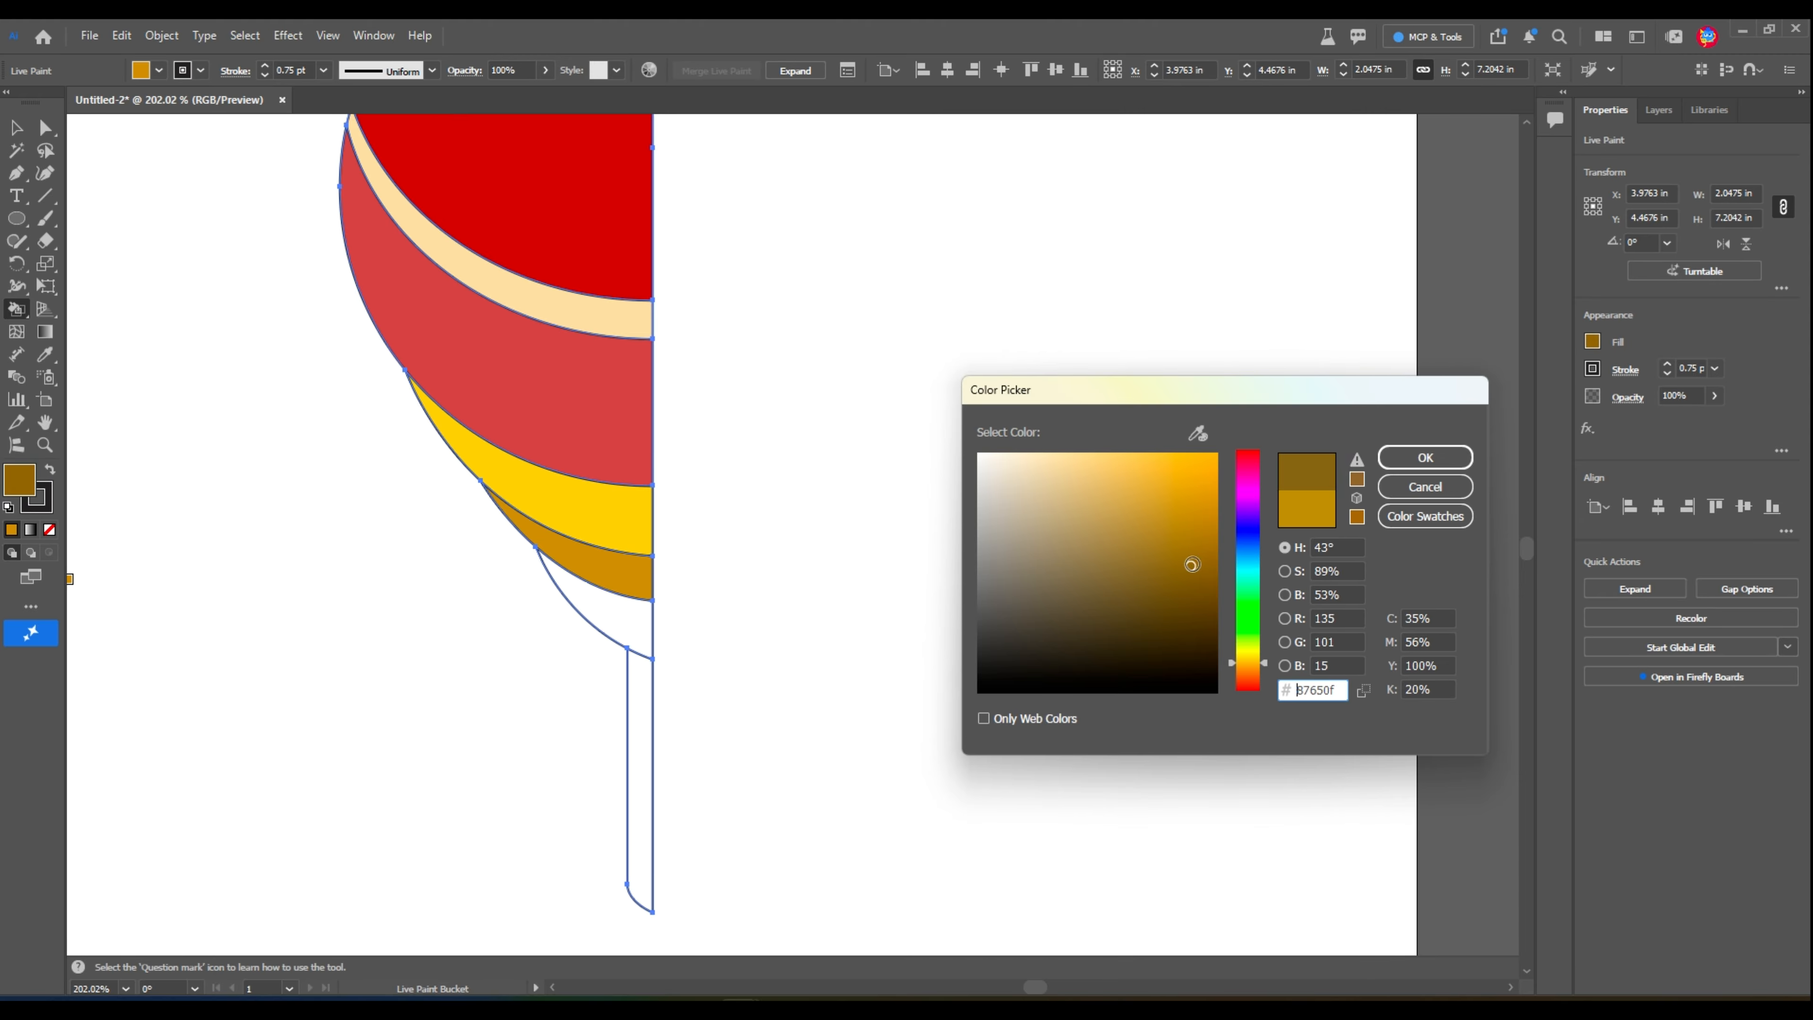
pyautogui.click(1421, 460)
pyautogui.click(639, 621)
pyautogui.moveTo(682, 579); pyautogui.dragTo(687, 555)
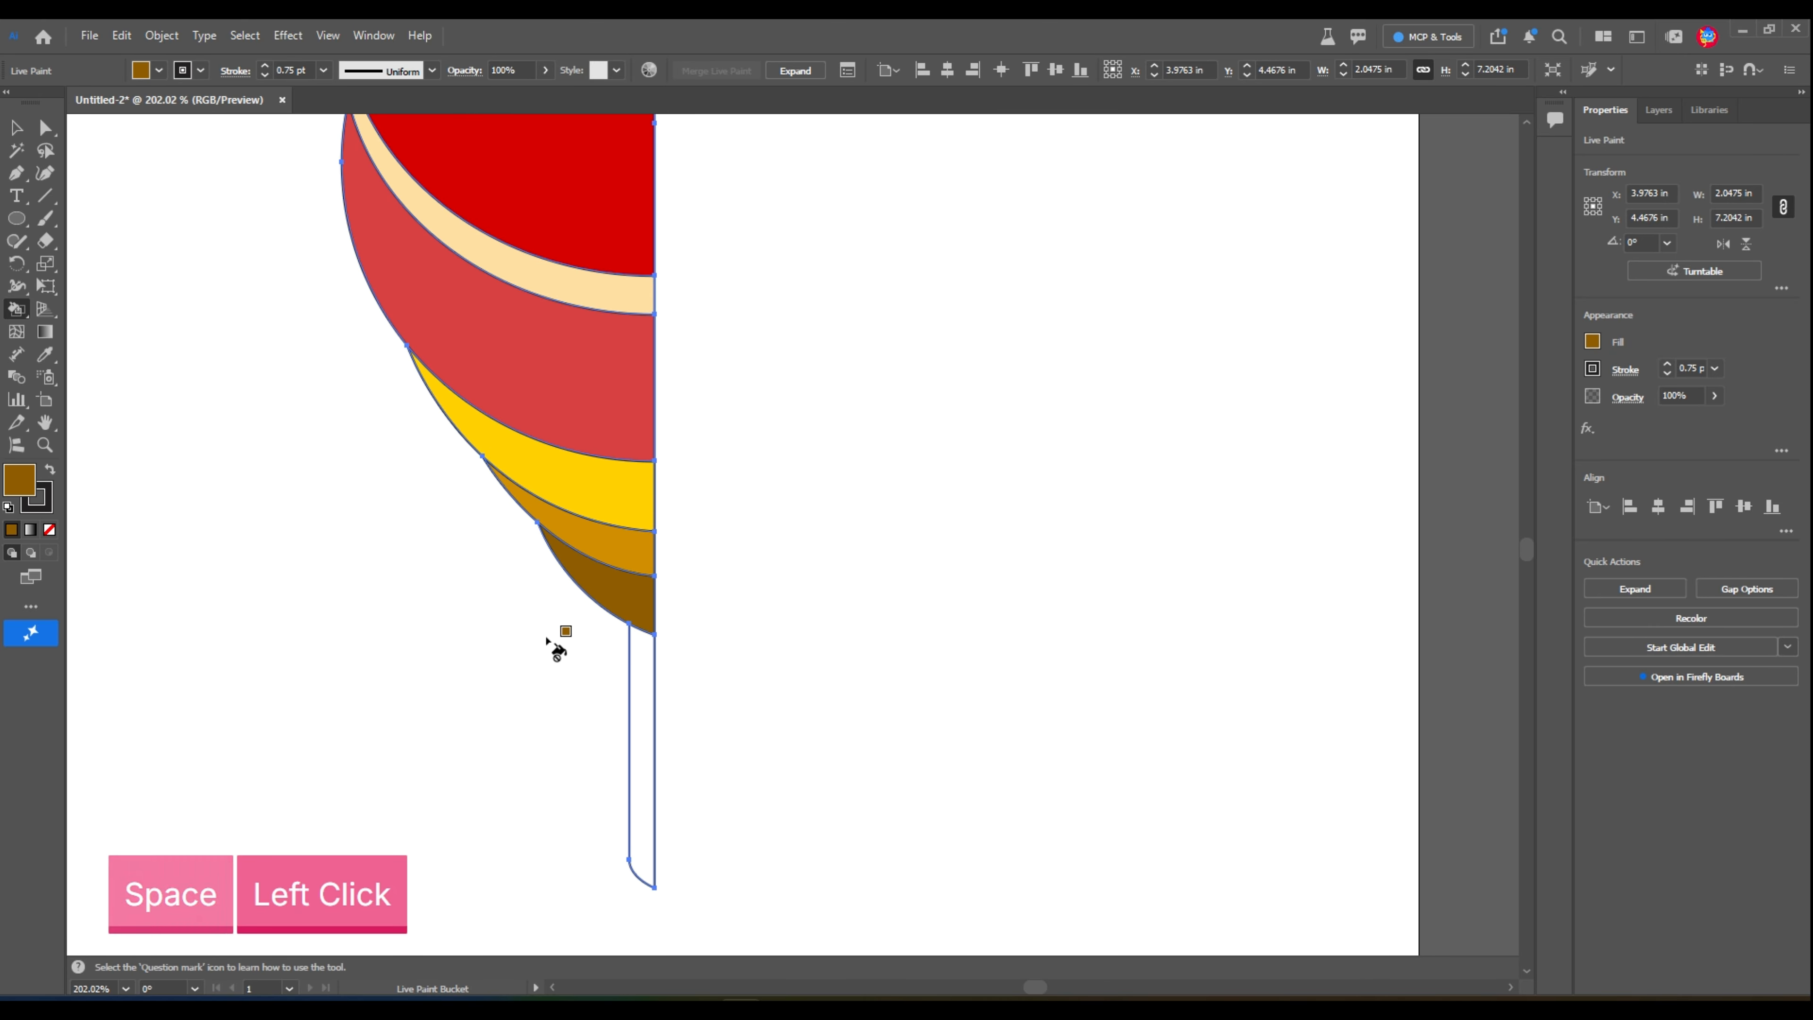
# Set the fill colour to light grey and paint the narrow stem at the bottom of the shape.
pyautogui.doubleClick(20, 488)
pyautogui.moveTo(1049, 508); pyautogui.dragTo(966, 485)
pyautogui.click(1425, 457)
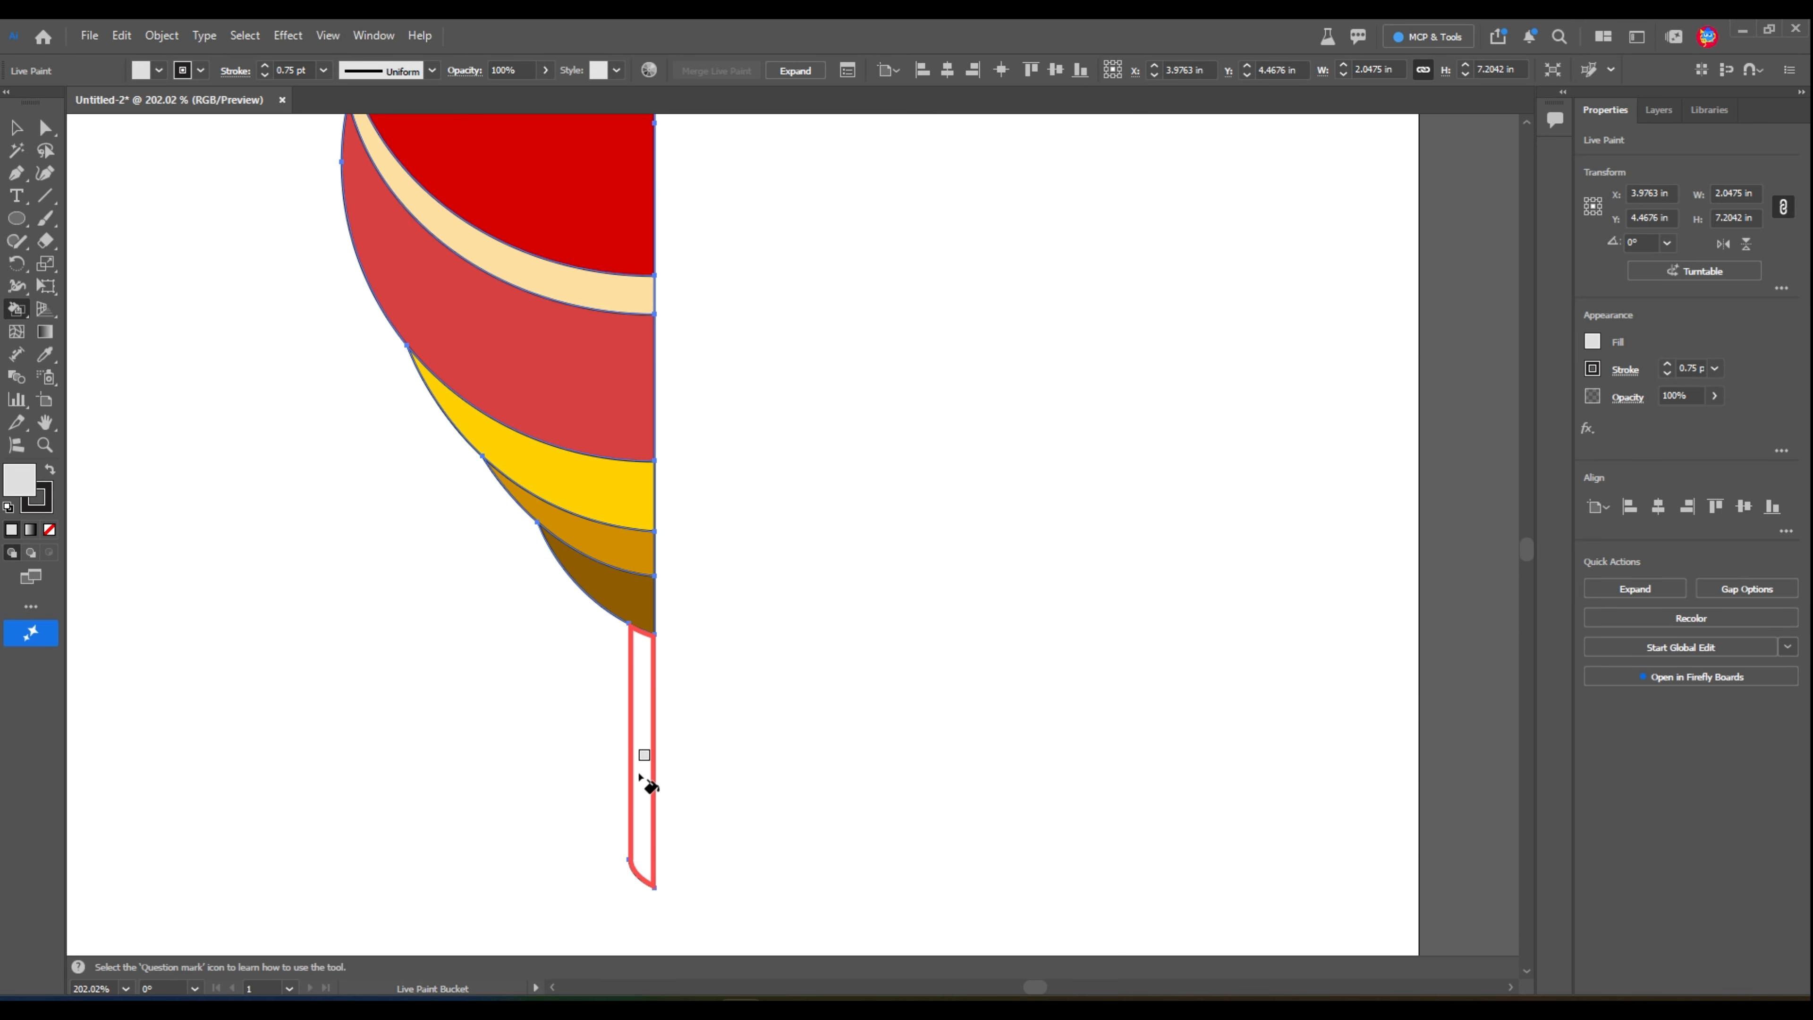
pyautogui.click(643, 771)
# Select the whole Live Paint half-shape and set its stroke to None.
pyautogui.click(15, 127)
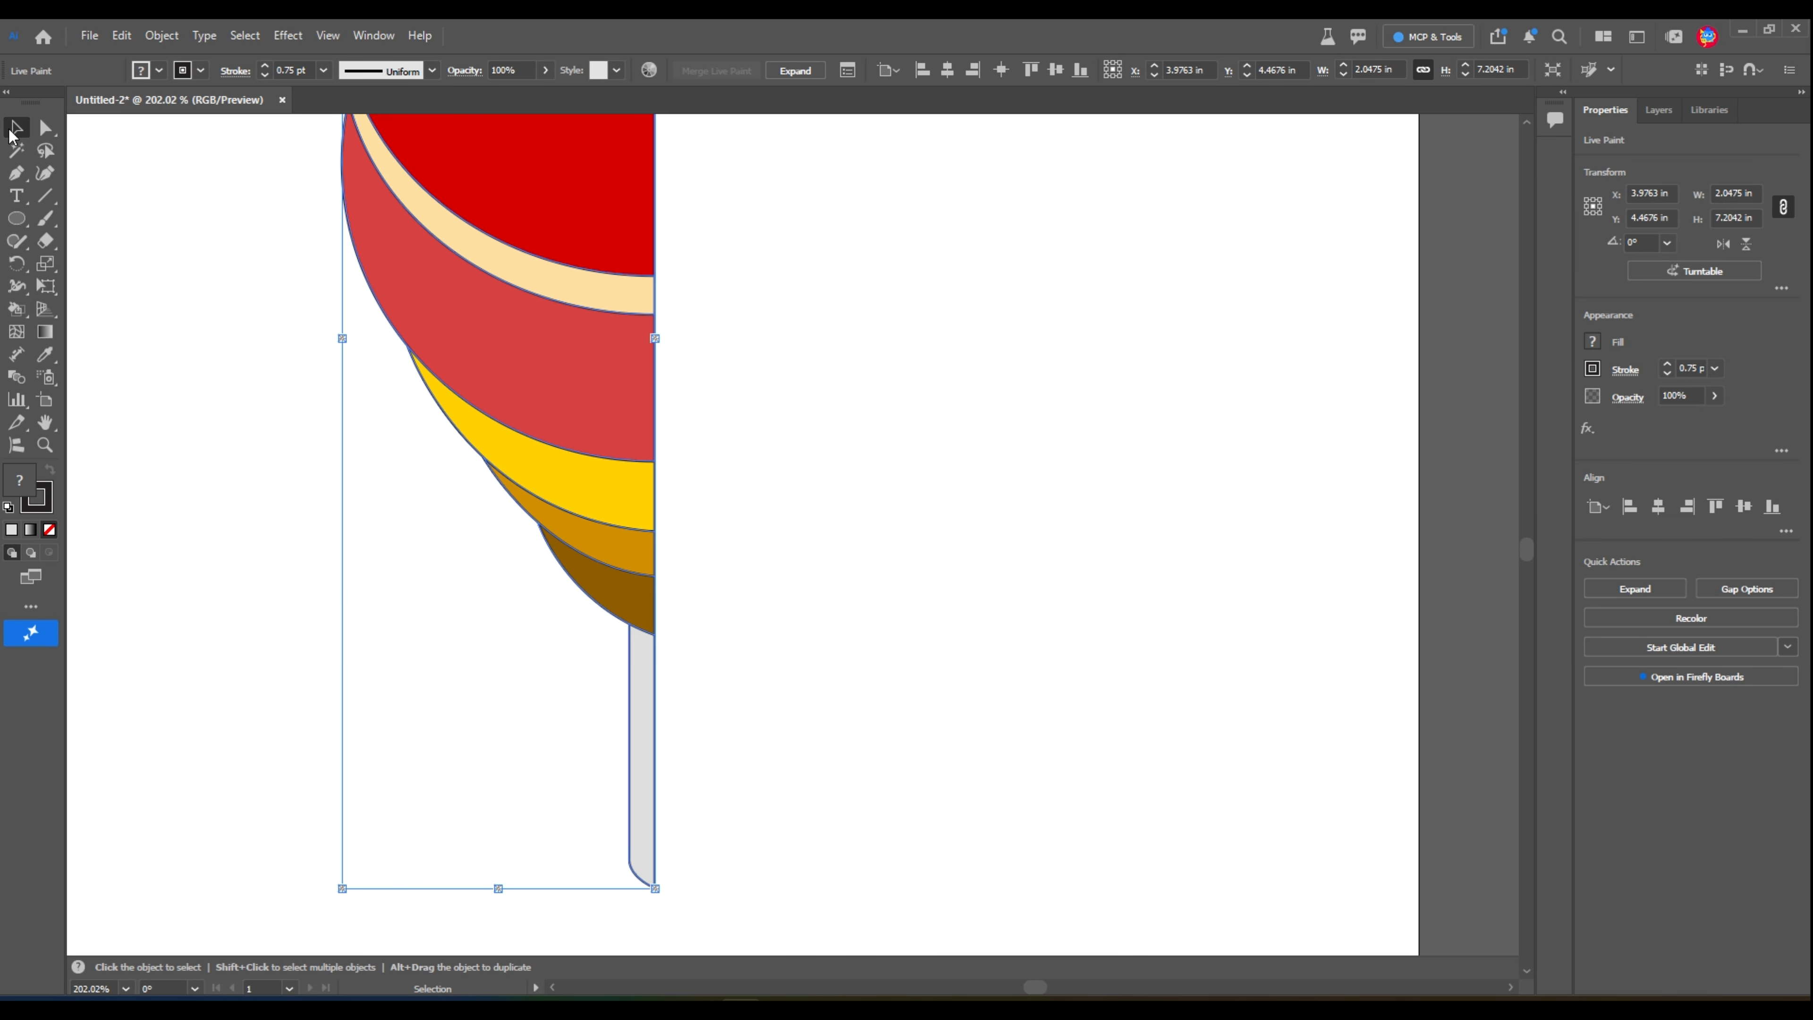
pyautogui.moveTo(693, 579); pyautogui.dragTo(618, 602)
pyautogui.click(794, 477)
pyautogui.moveTo(720, 421); pyautogui.dragTo(746, 420)
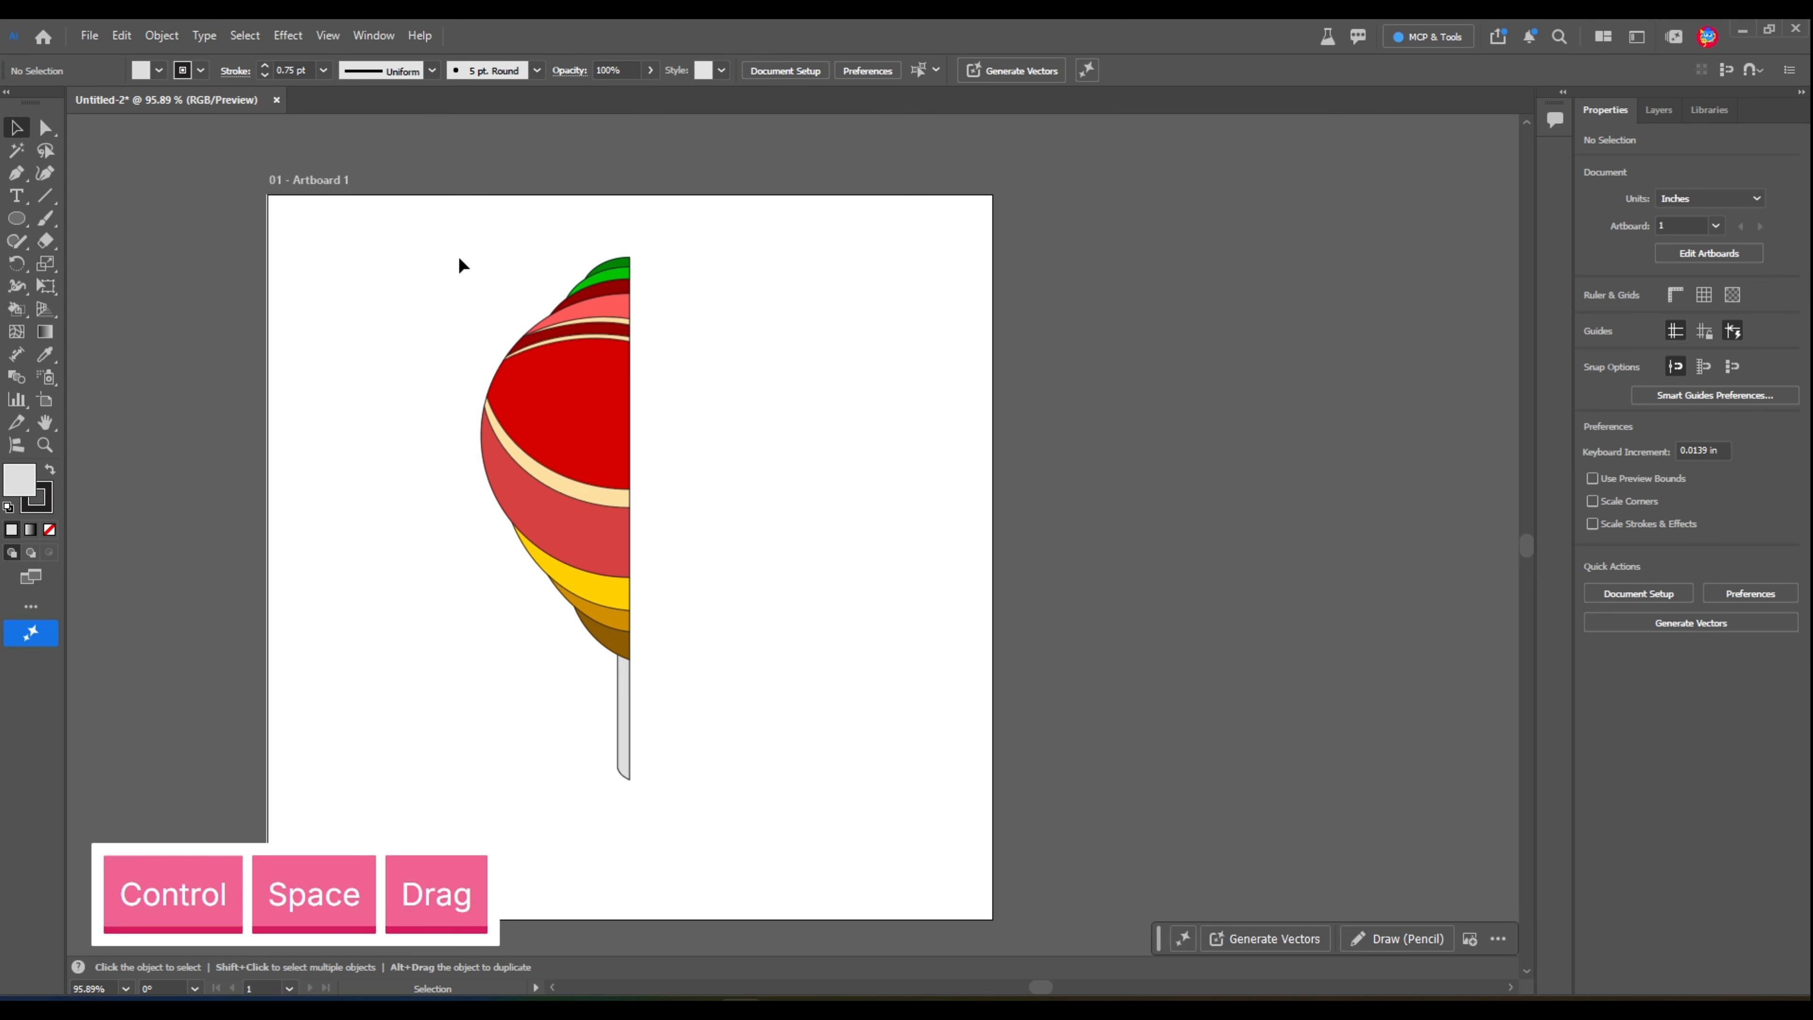
pyautogui.moveTo(386, 200)
pyautogui.mouseDown()
pyautogui.moveTo(679, 801)
pyautogui.moveTo(725, 795)
pyautogui.mouseUp()
pyautogui.click(200, 70)
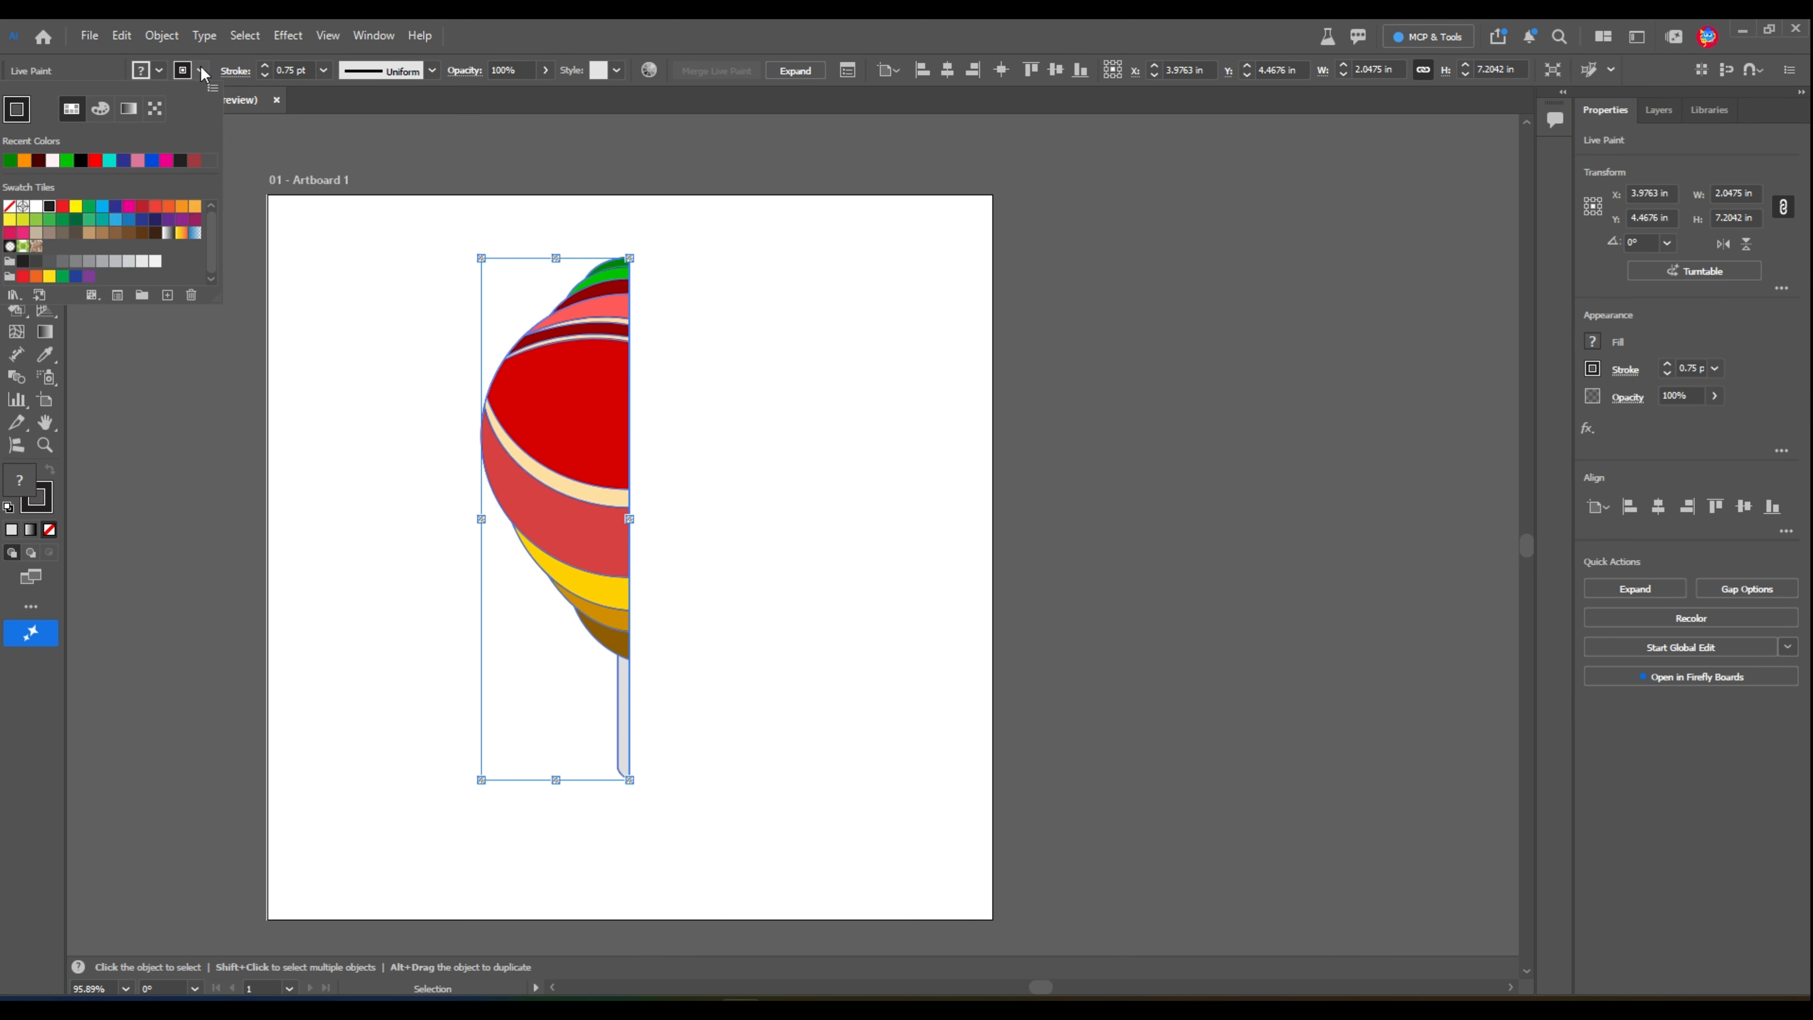
pyautogui.click(9, 207)
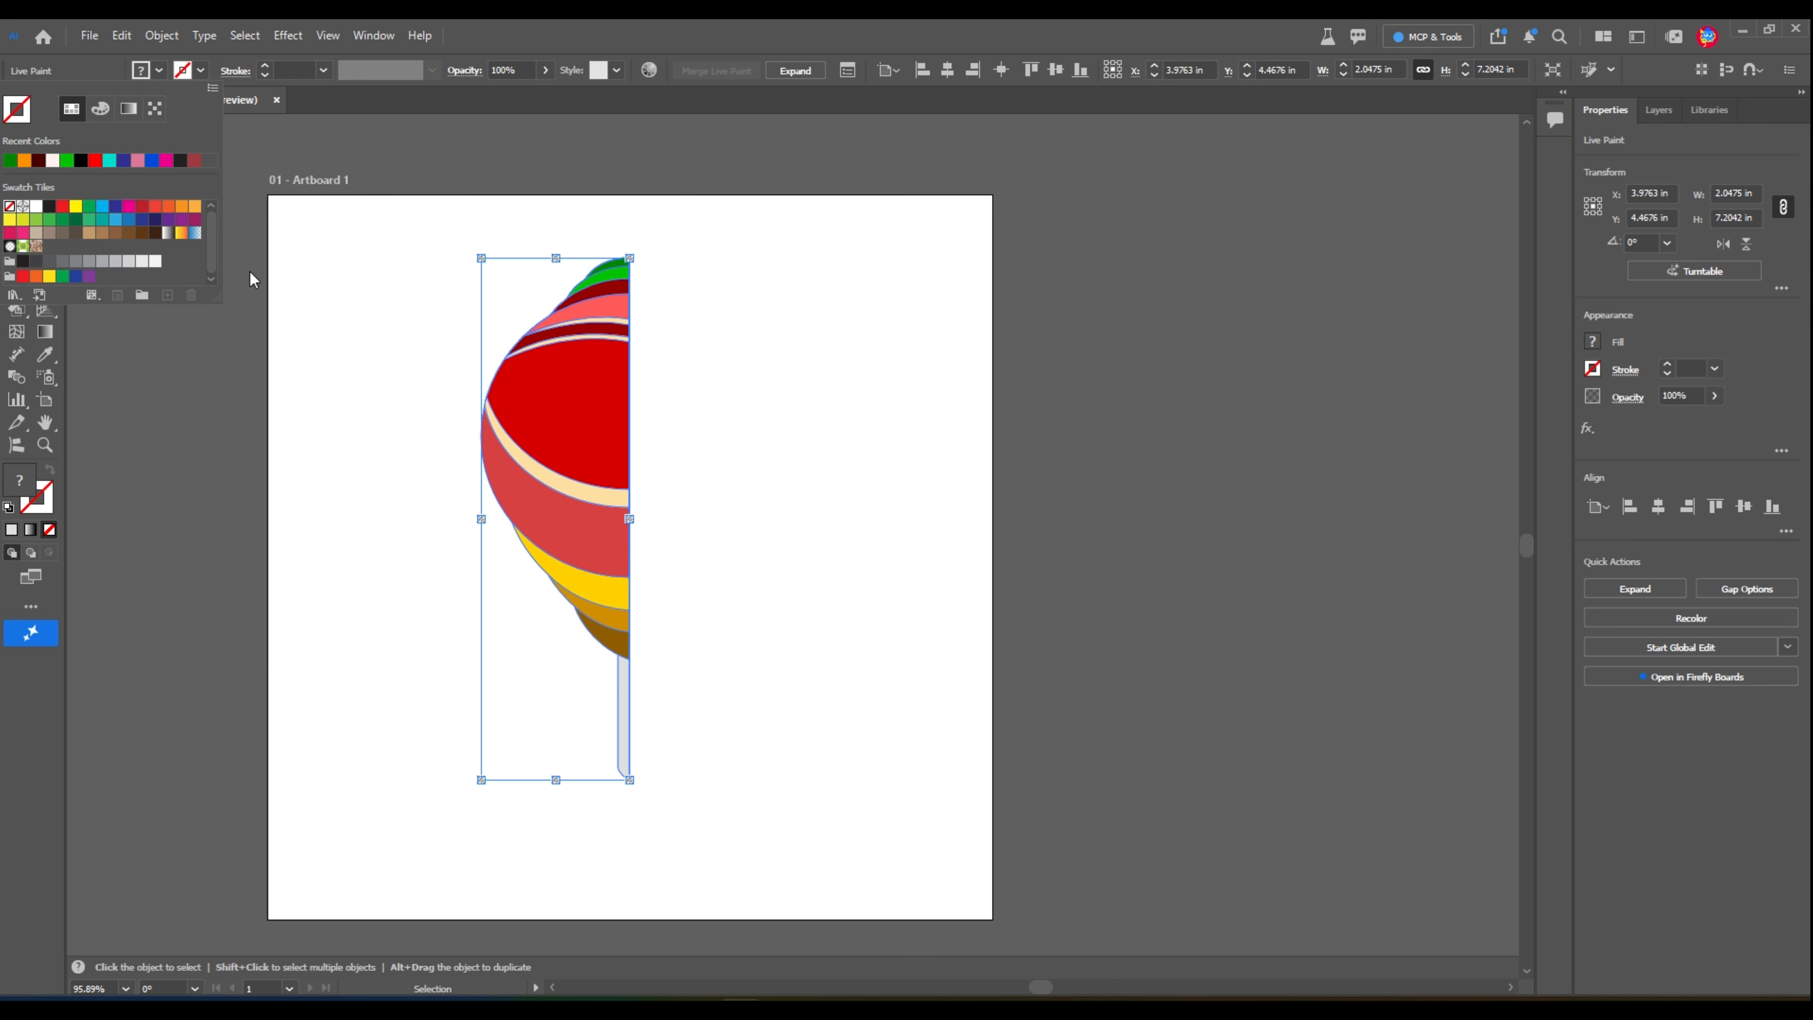
pyautogui.click(364, 281)
pyautogui.click(366, 233)
# Apply the 3D Revolve effect to the half-shape and set its offset direction to Right Edge.
pyautogui.moveTo(961, 349); pyautogui.dragTo(830, 382)
pyautogui.moveTo(715, 411); pyautogui.dragTo(131, 412)
pyautogui.moveTo(914, 329); pyautogui.dragTo(987, 429)
pyautogui.moveTo(988, 428); pyautogui.dragTo(799, 375)
pyautogui.moveTo(799, 375); pyautogui.dragTo(704, 376)
pyautogui.click(444, 361)
pyautogui.moveTo(444, 361); pyautogui.dragTo(340, 361)
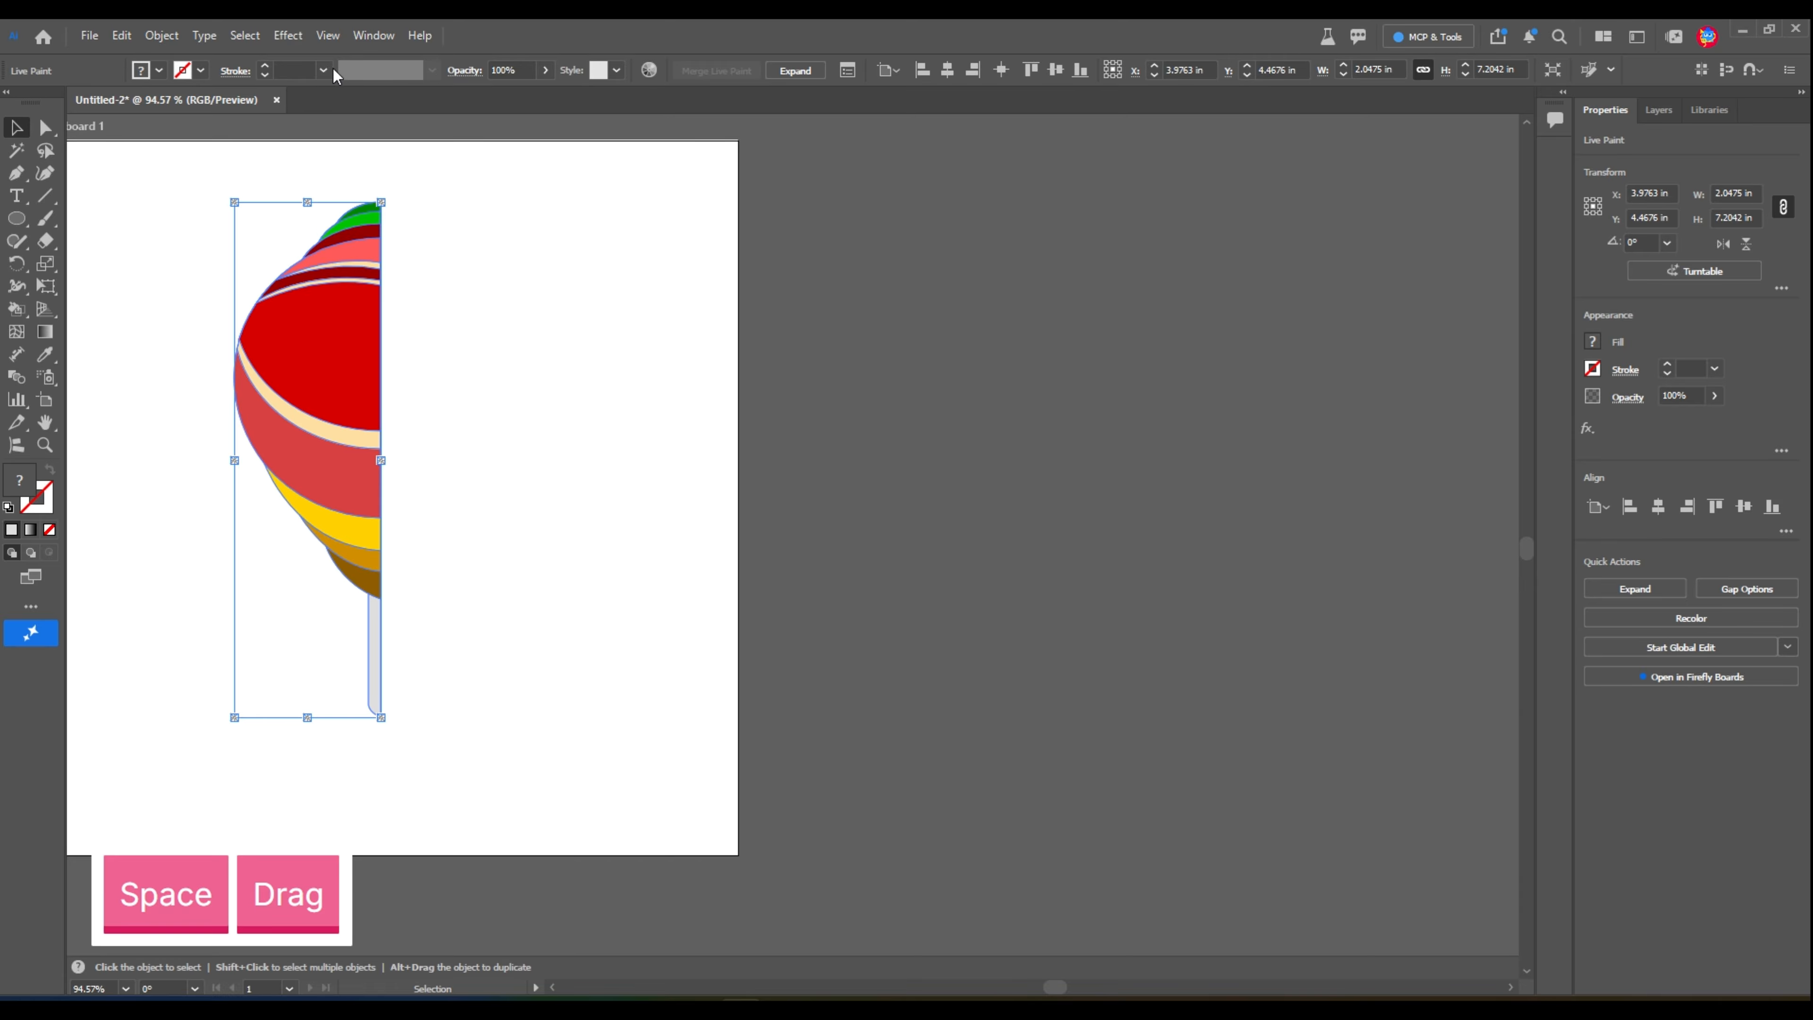
pyautogui.click(287, 35)
pyautogui.moveTo(371, 143)
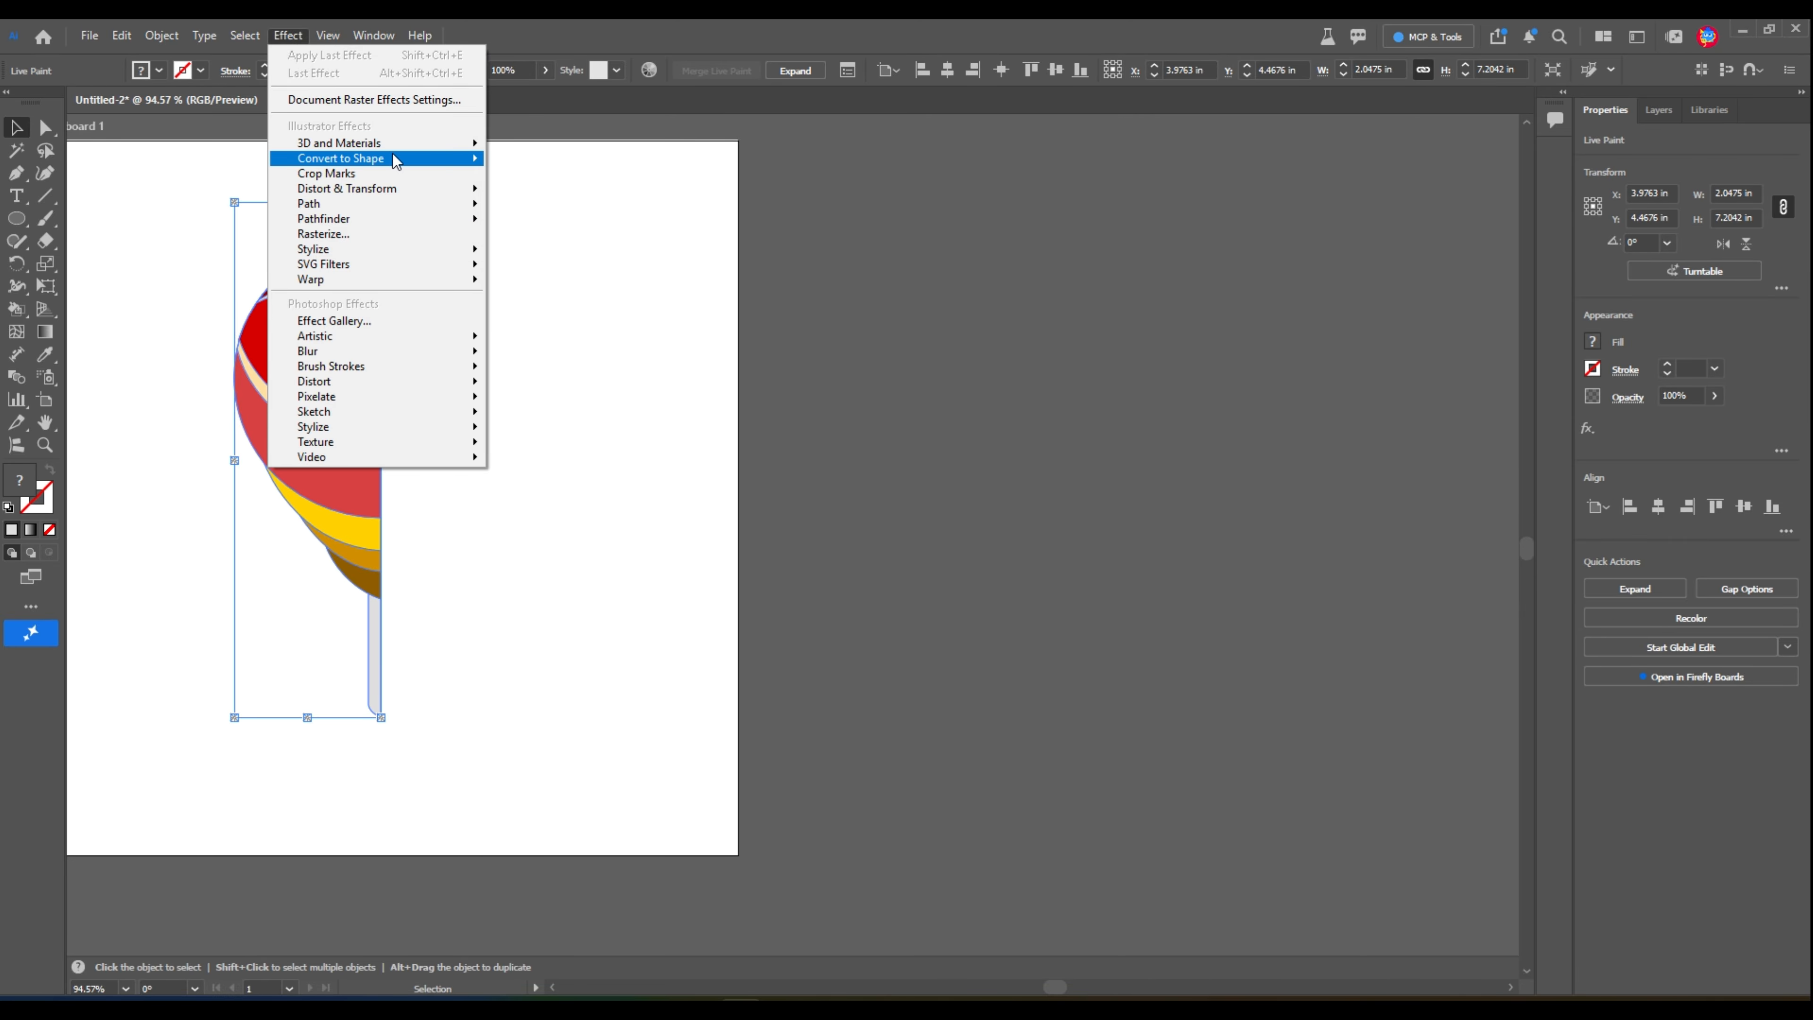
pyautogui.click(564, 160)
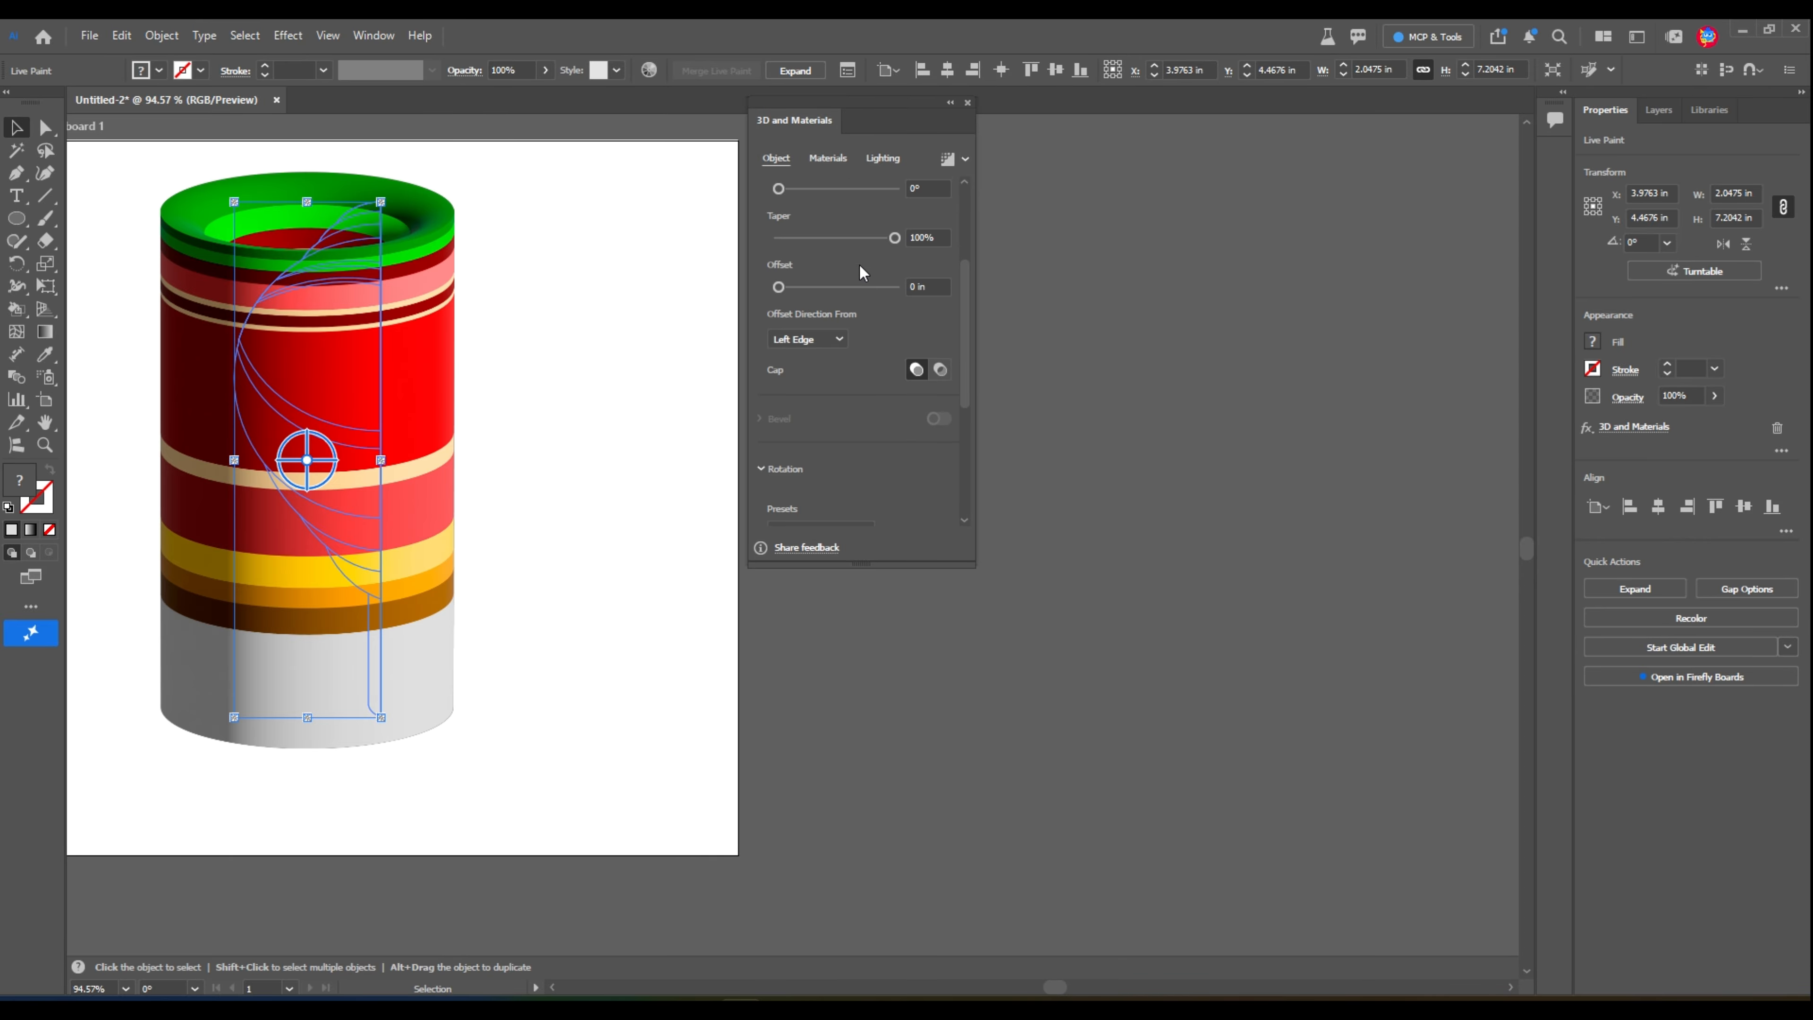
pyautogui.click(814, 380)
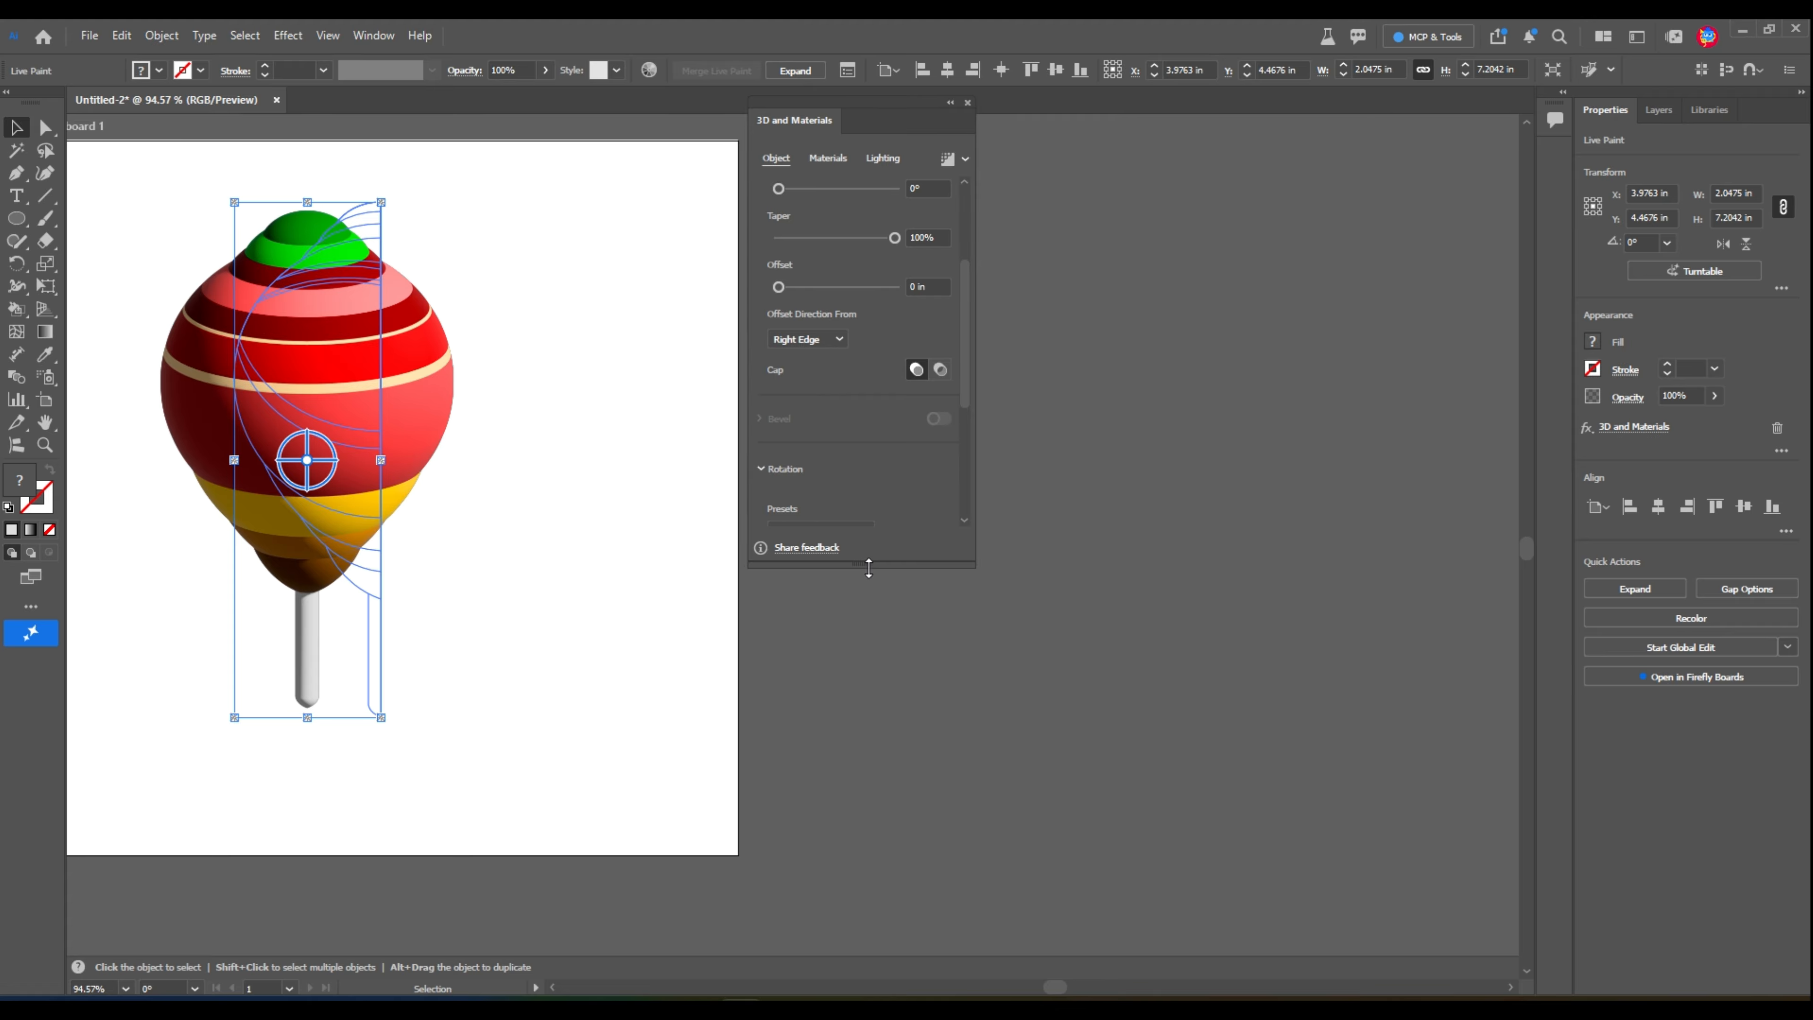
# Turn on Ray Tracing at High quality with Reduce Noise and render the revolved object.
pyautogui.moveTo(869, 568); pyautogui.dragTo(911, 800)
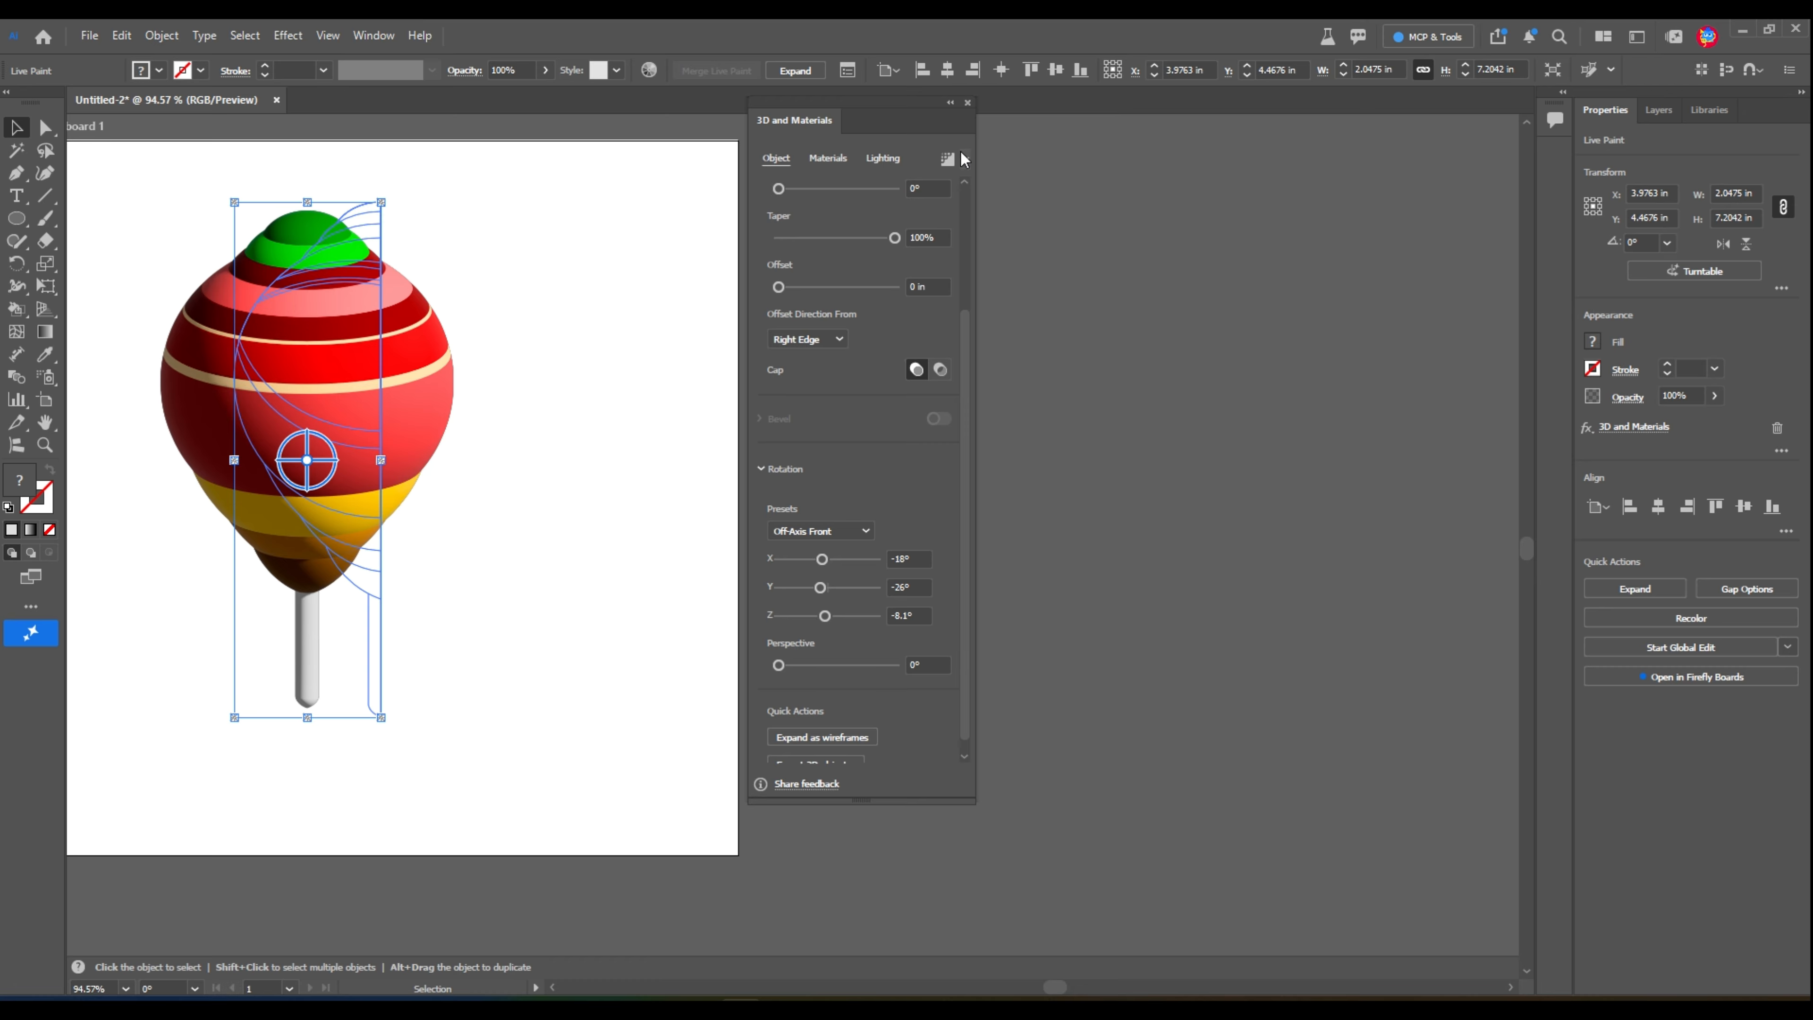
pyautogui.click(964, 159)
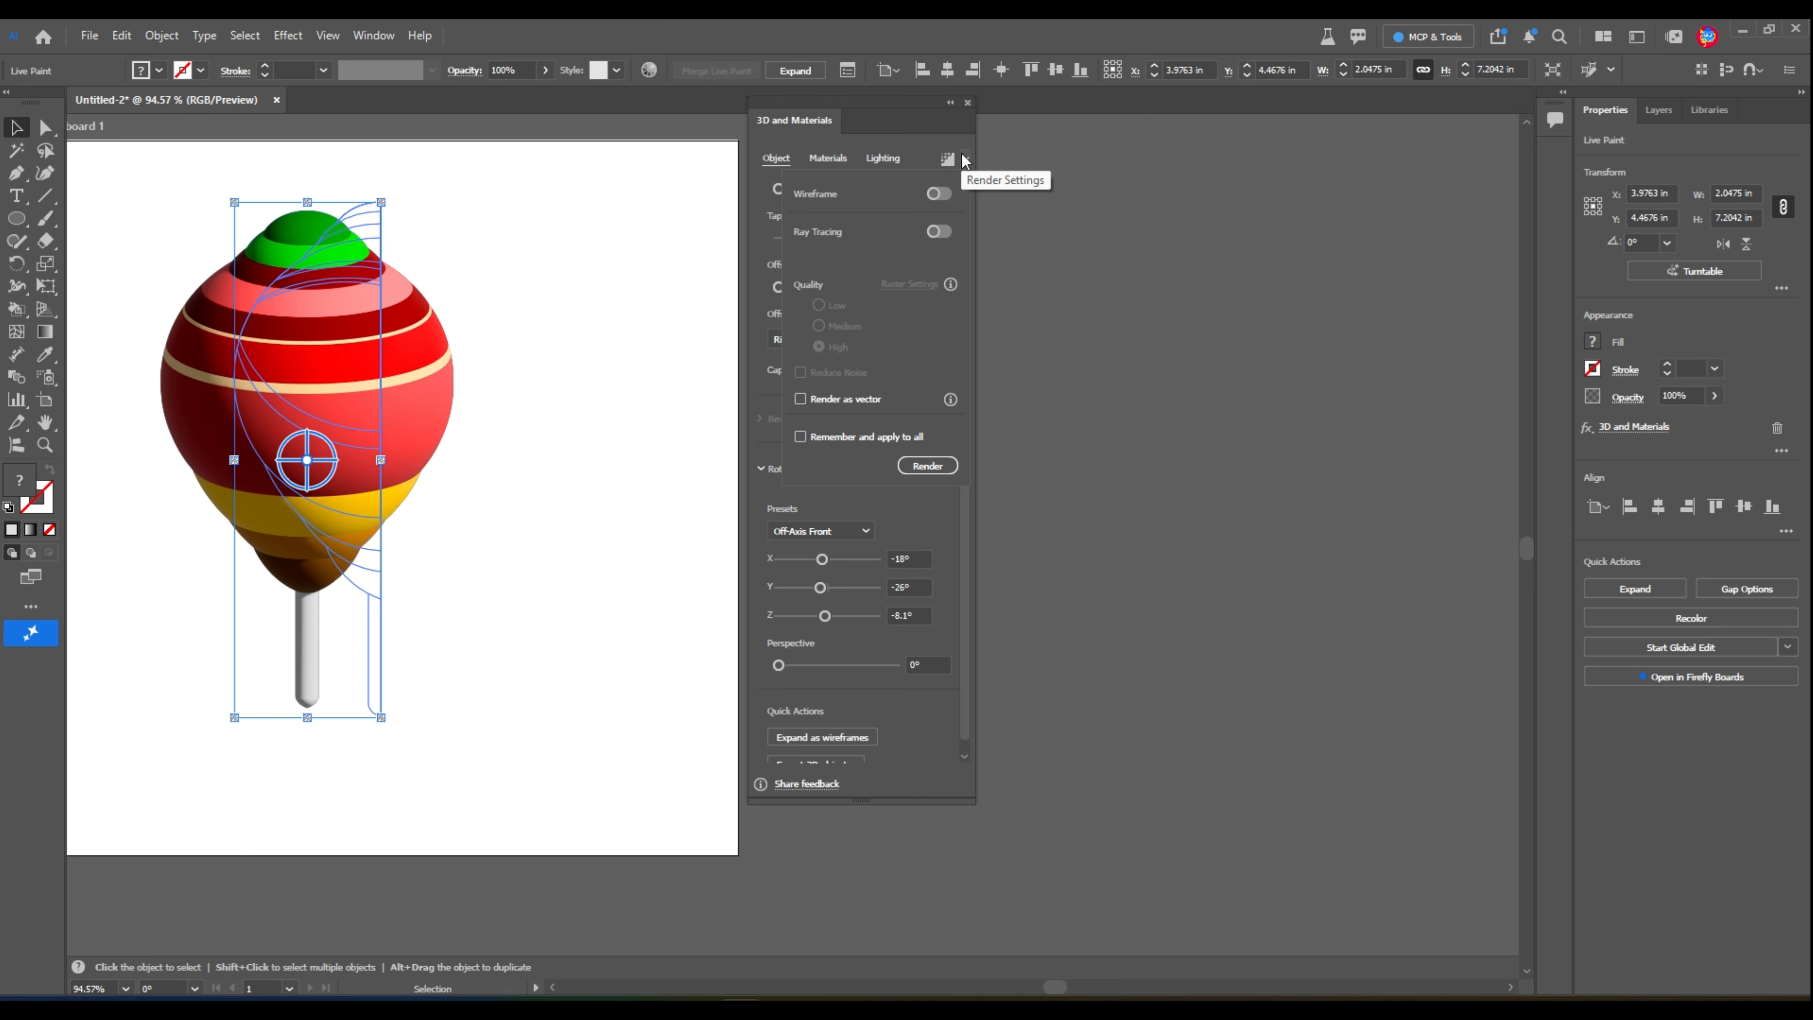
pyautogui.click(936, 231)
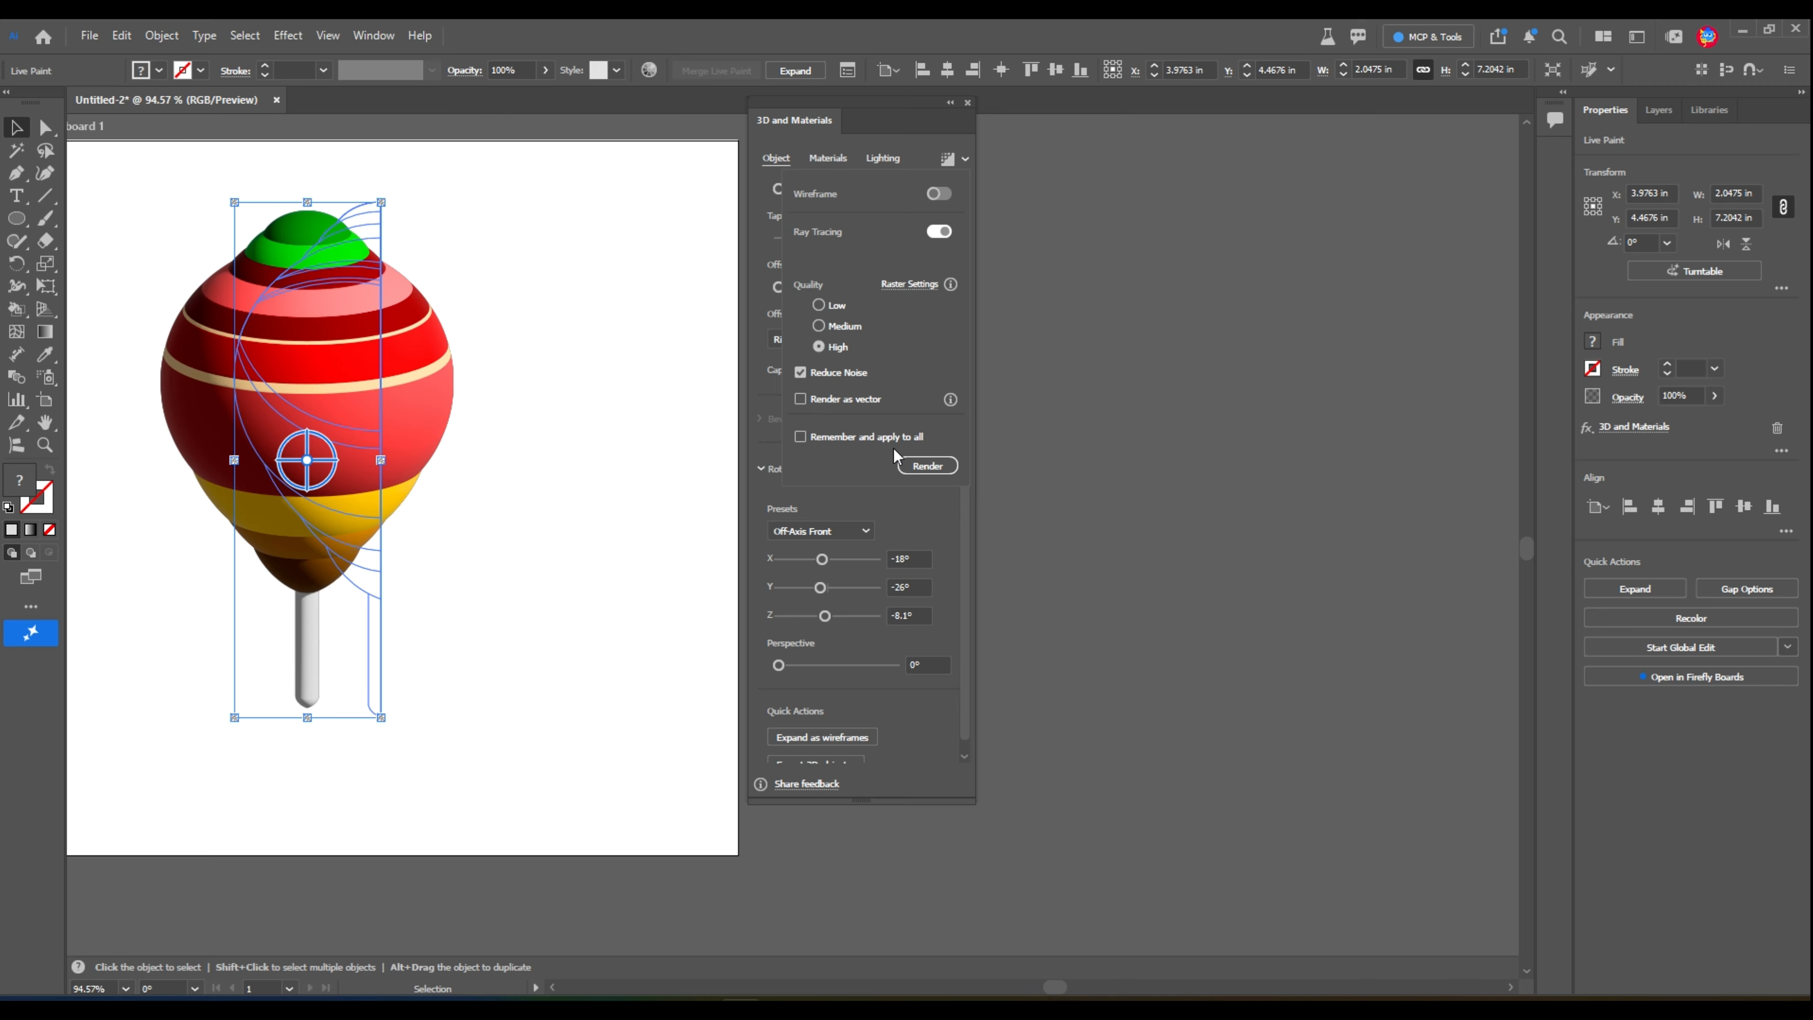
pyautogui.click(919, 468)
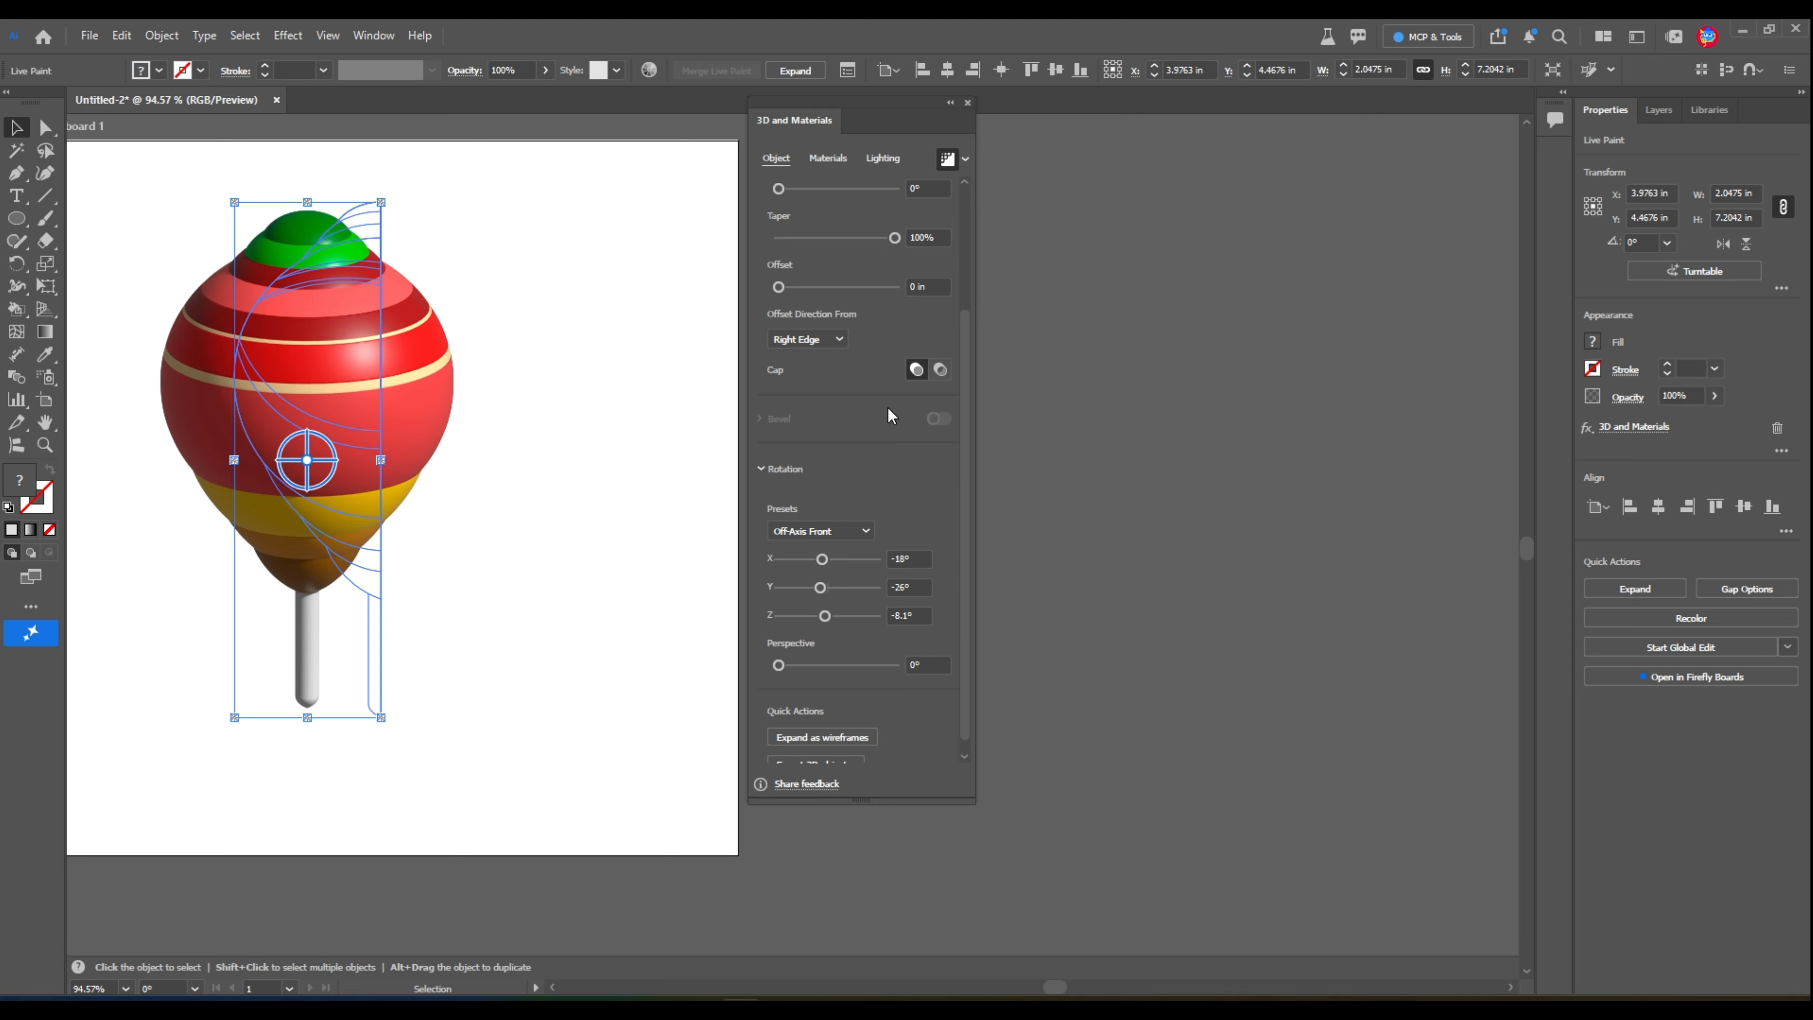
# Turn on shadows for the revolved object and lower the light's softness to about 21%.
pyautogui.click(883, 158)
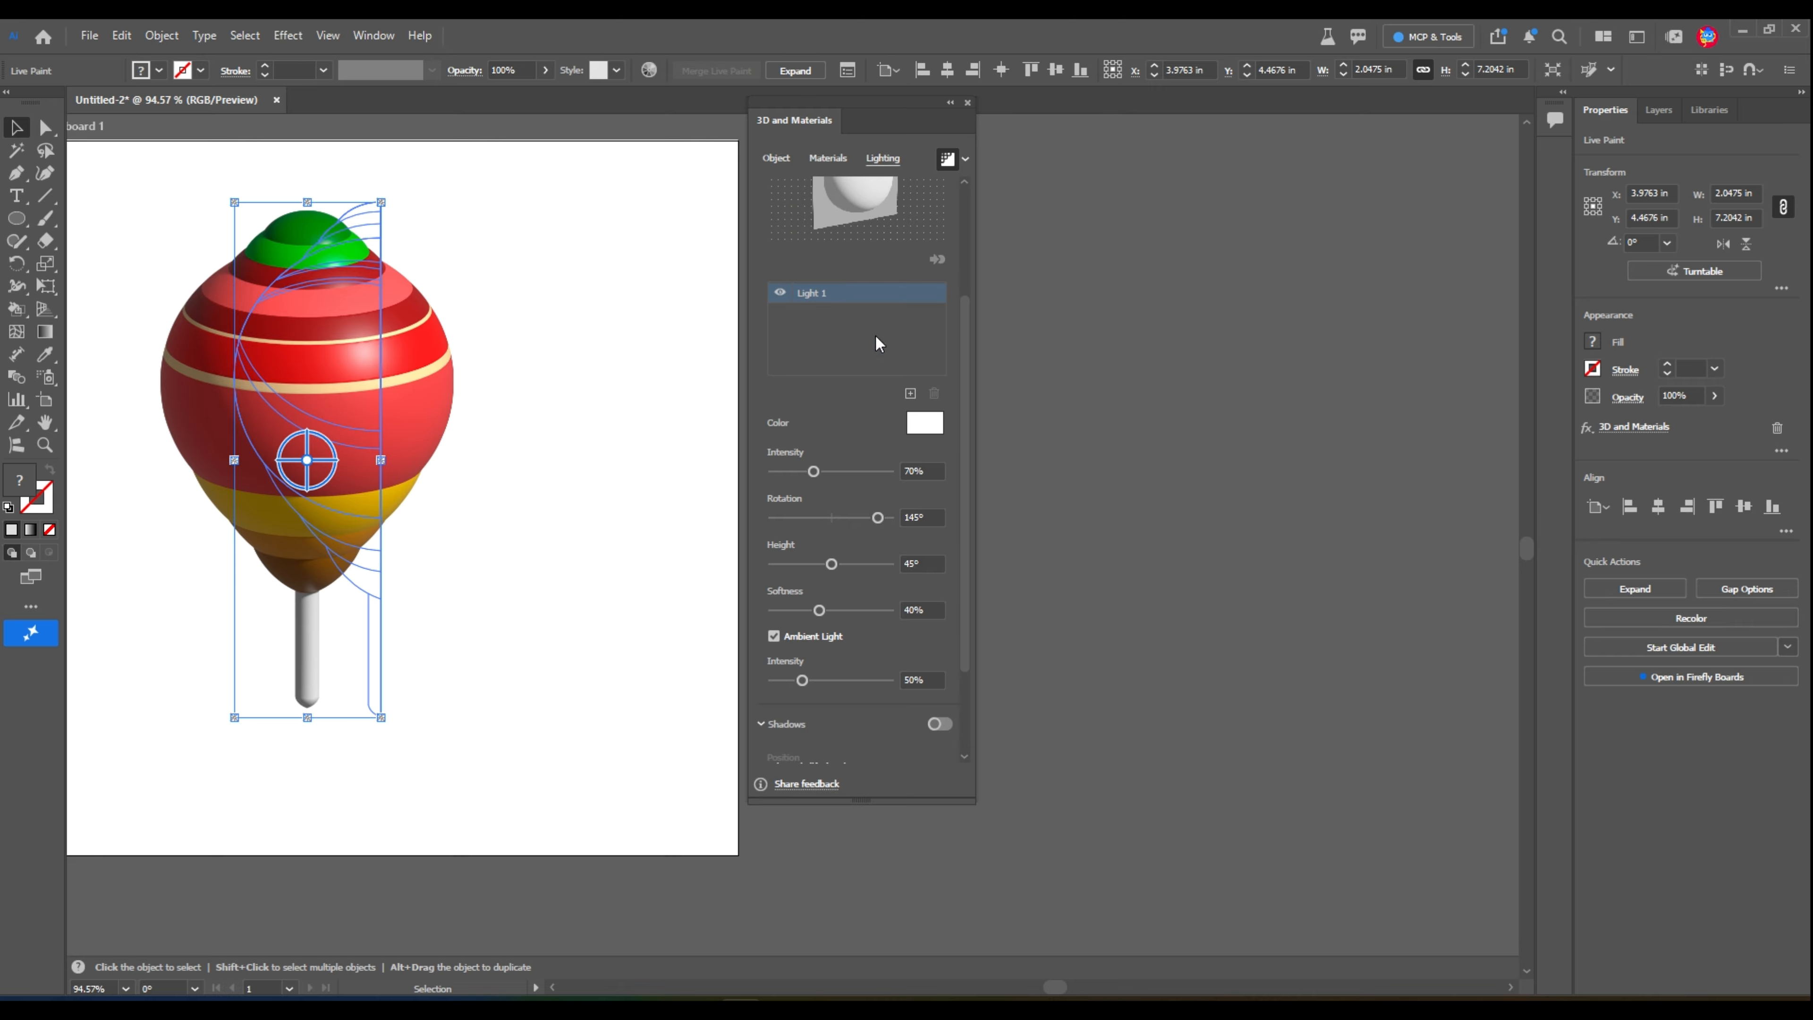
pyautogui.moveTo(966, 485); pyautogui.dragTo(969, 662)
pyautogui.click(761, 600)
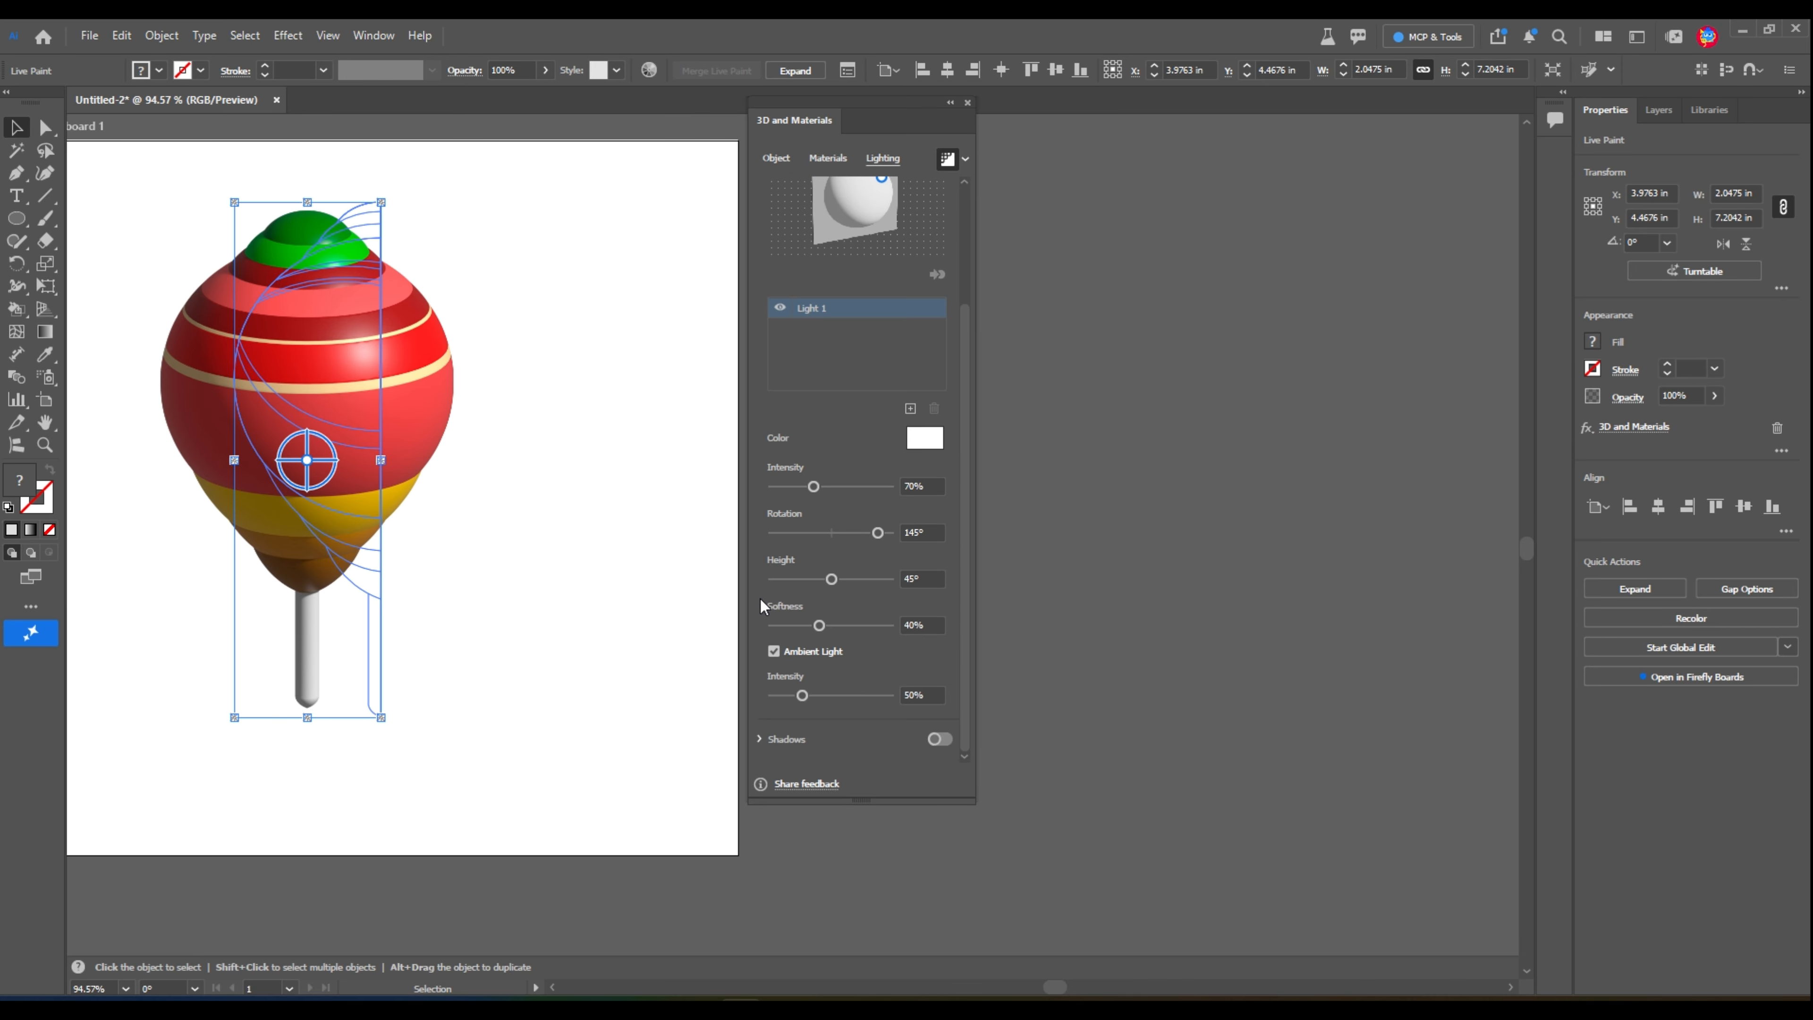
pyautogui.click(930, 740)
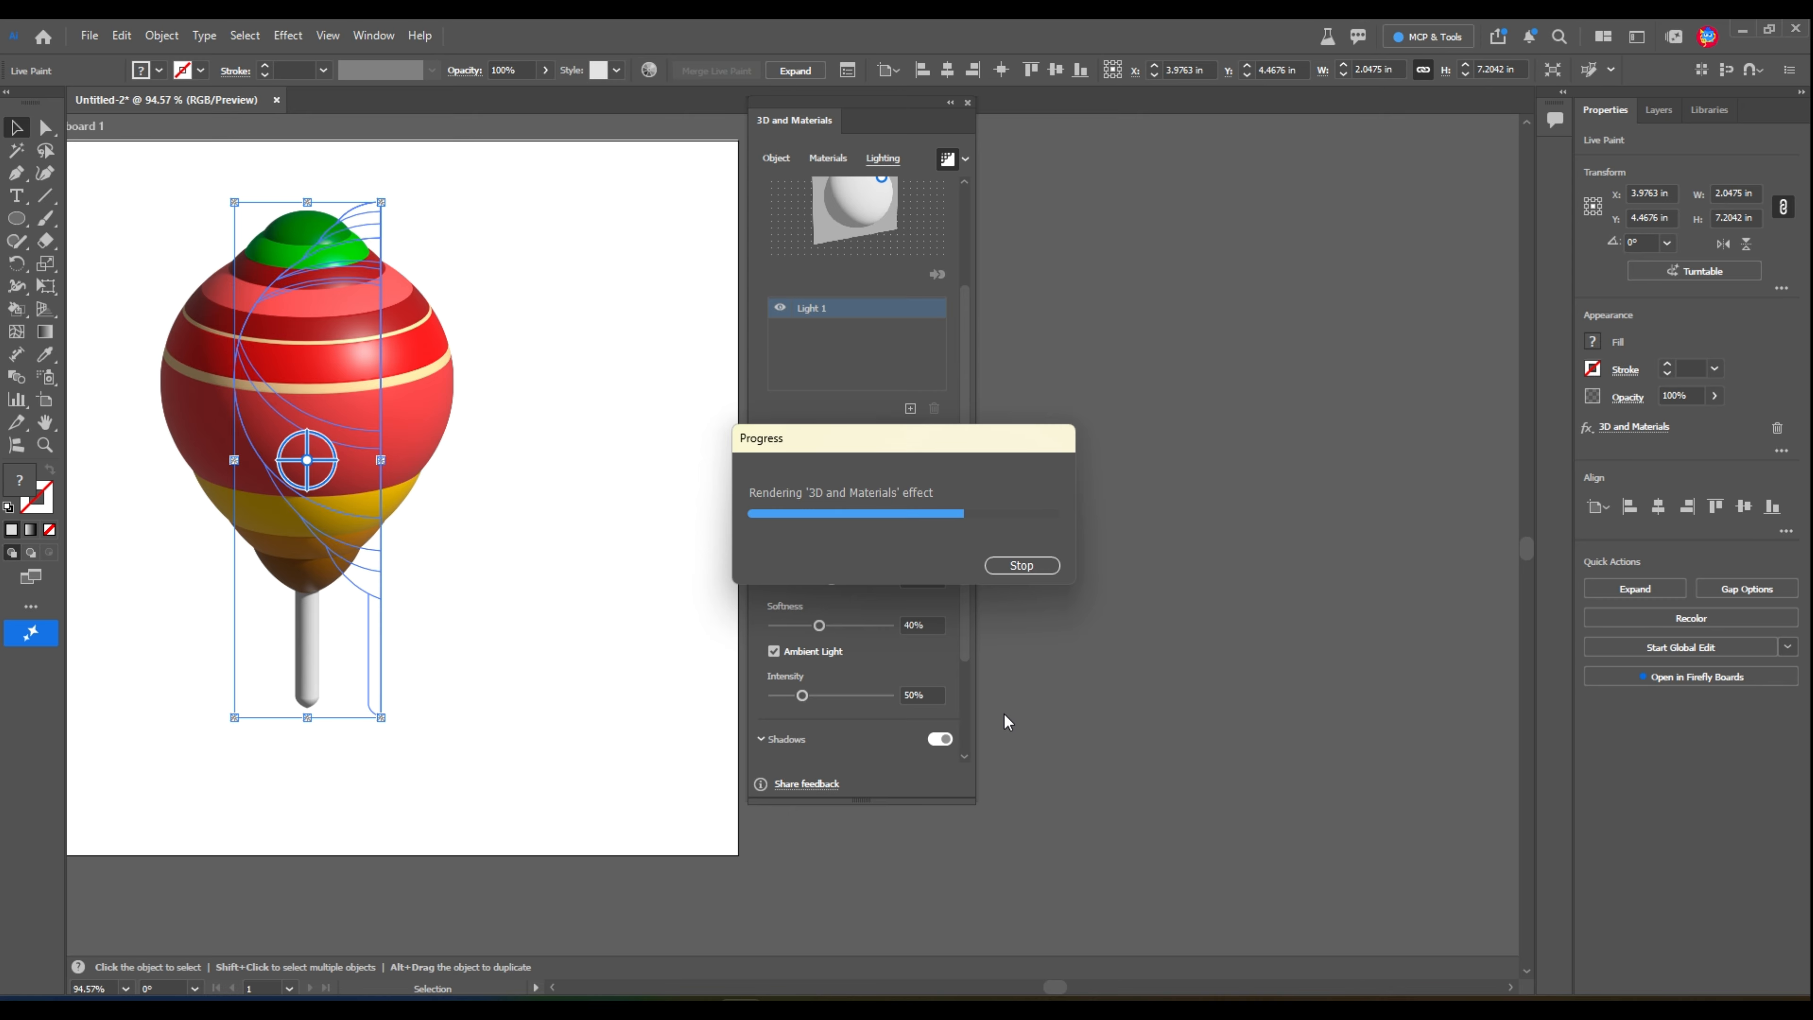
pyautogui.moveTo(858, 804); pyautogui.dragTo(857, 947)
pyautogui.click(852, 798)
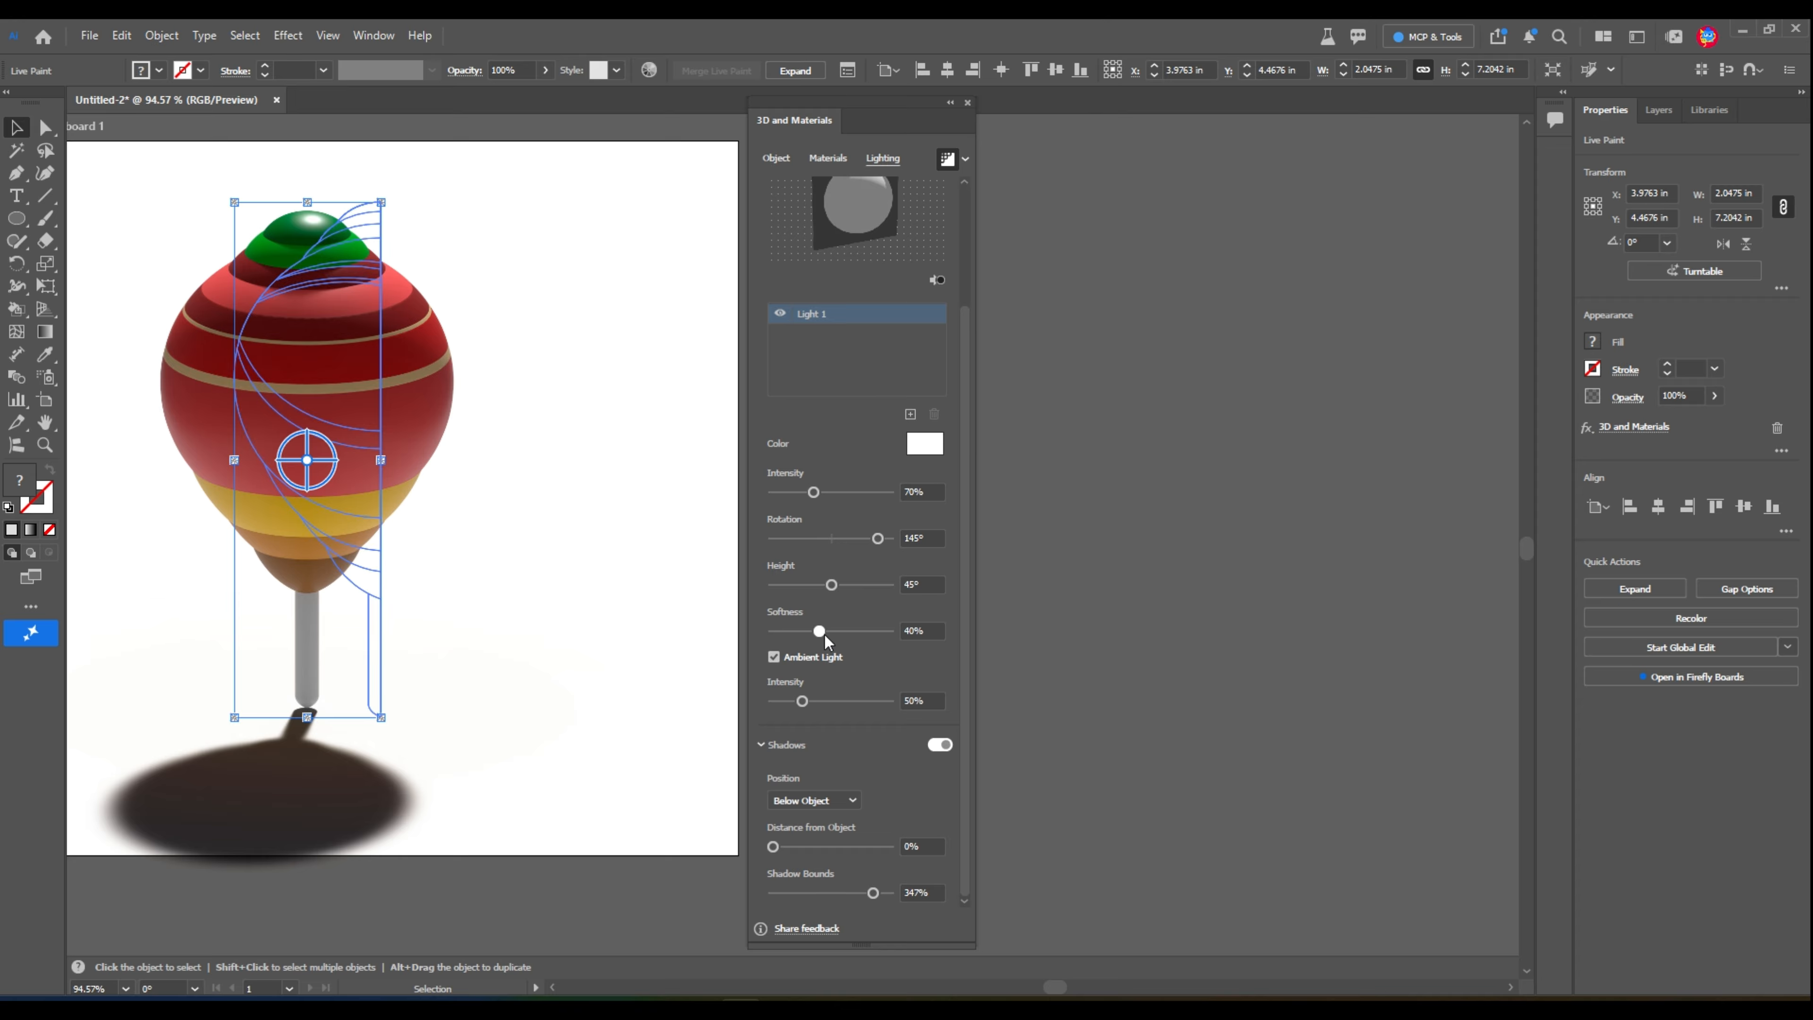
pyautogui.moveTo(825, 636); pyautogui.dragTo(786, 630)
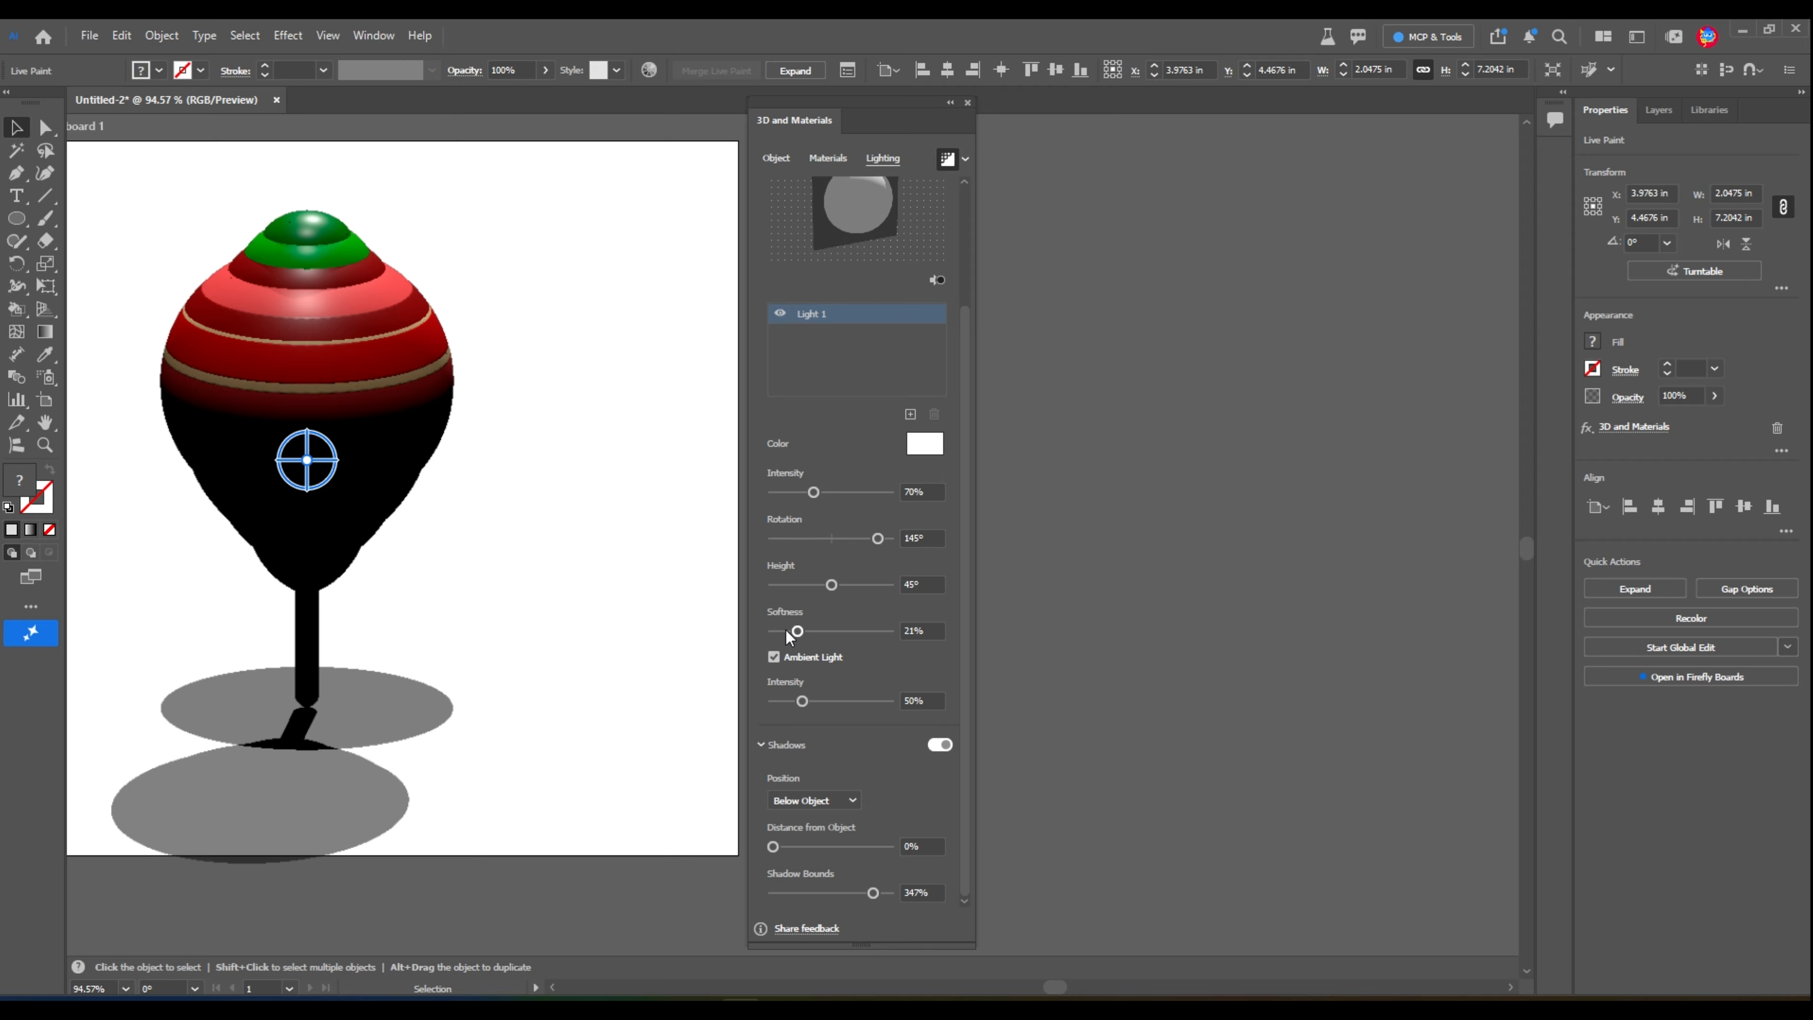